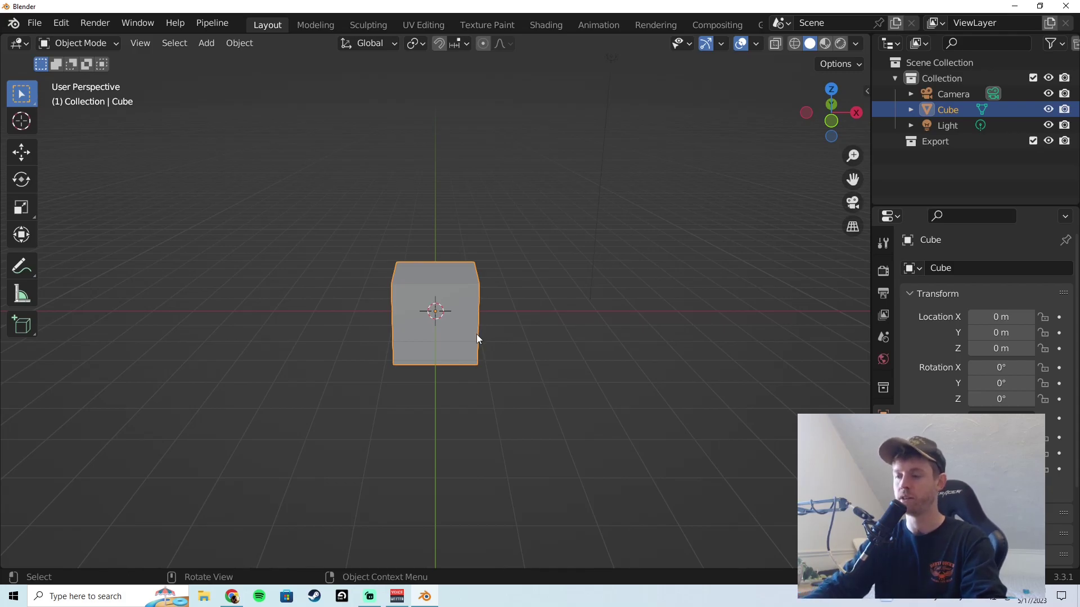
- Scale the cube to about four times its size along X and about twice along Y
key("KP_7")
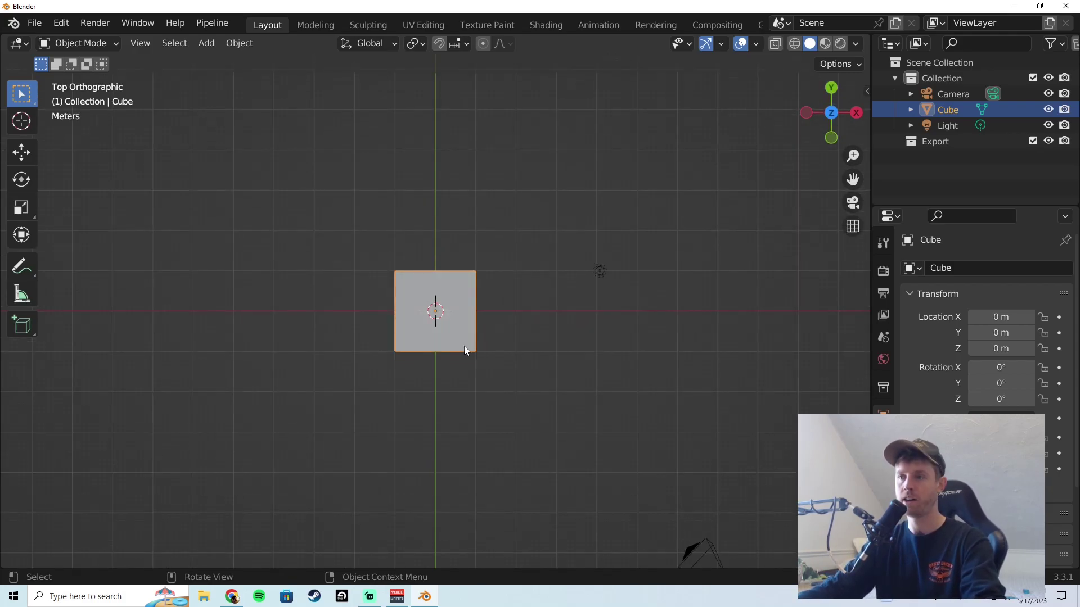
key("s")
key("x")
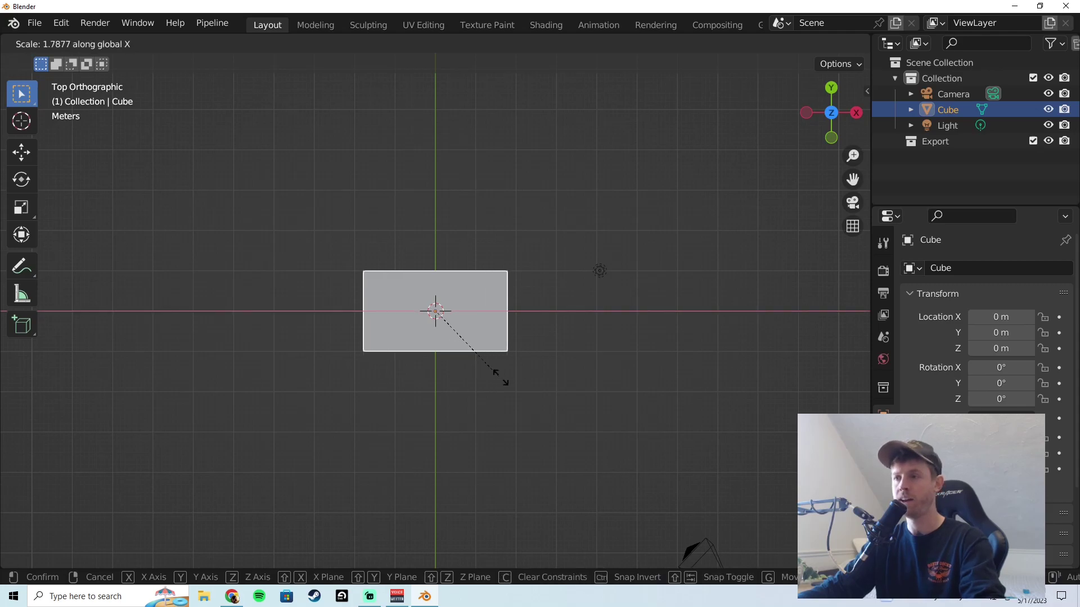
left_click(578, 434)
key("y")
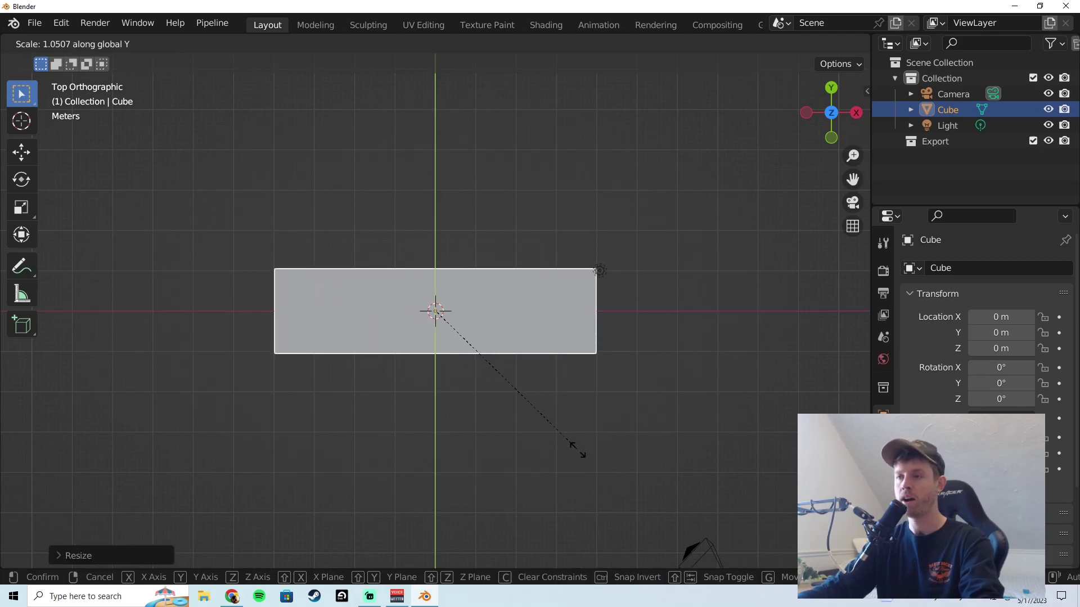
left_click(619, 85)
- Raise the block's mesh about 1 m along Z so its base sits on the origin, and apply all transforms
key("KP_1")
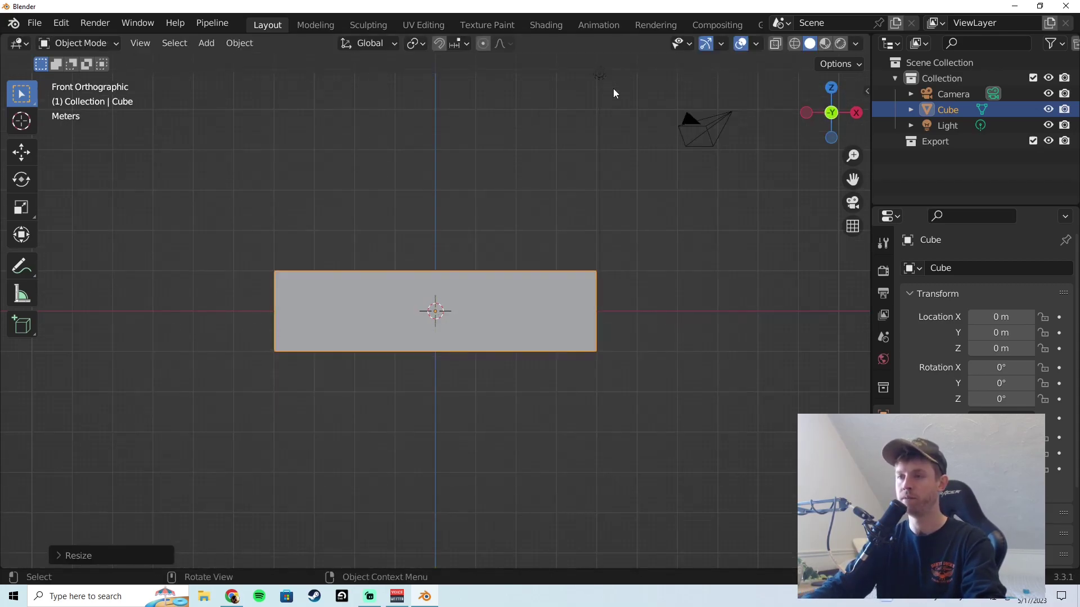
key("Tab")
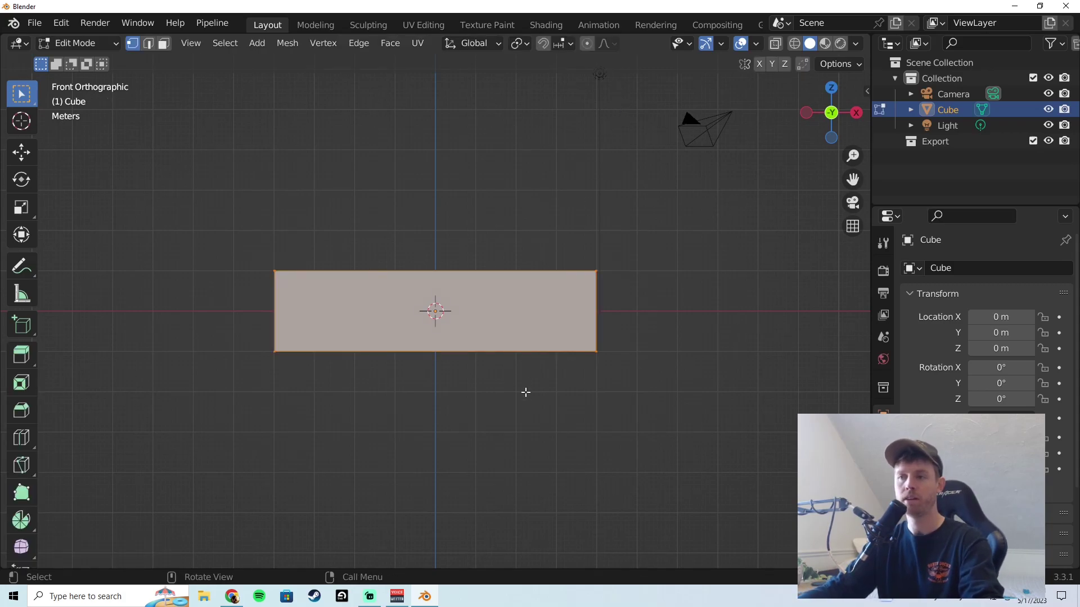
key("g")
key("z")
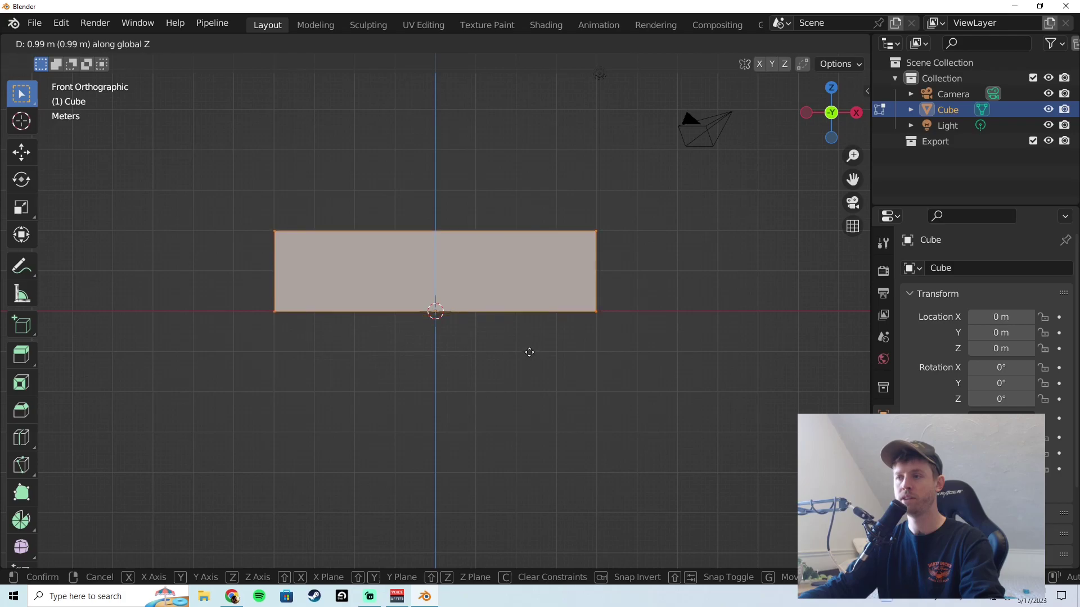
left_click(529, 352)
key("Tab")
key("ctrl+a")
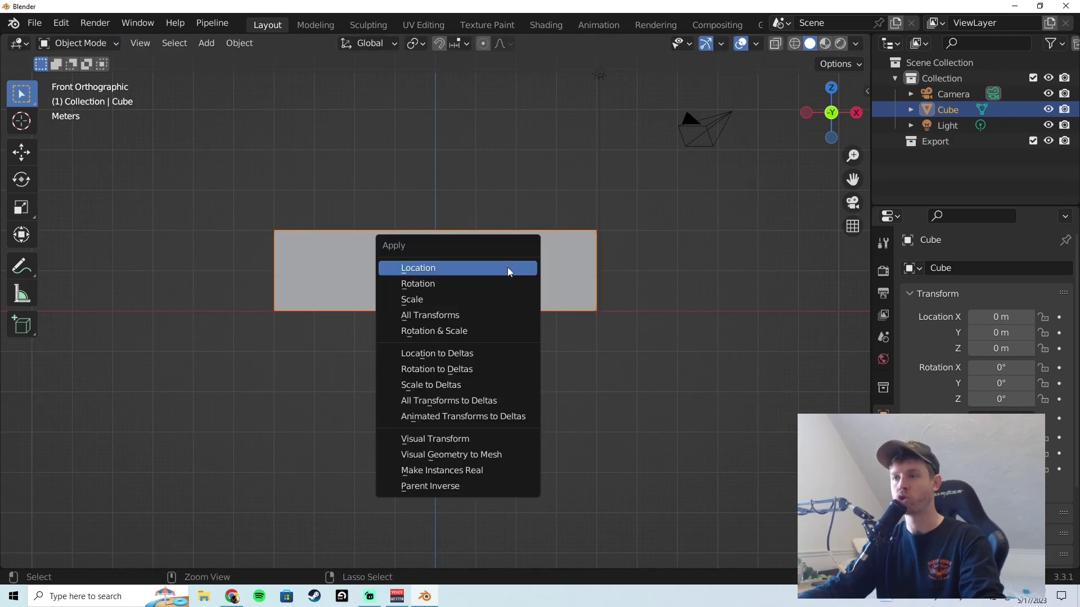
left_click(487, 316)
- Inset the block's top face by about 0.18 m to form a thin rim
key("Tab")
key("KP_7")
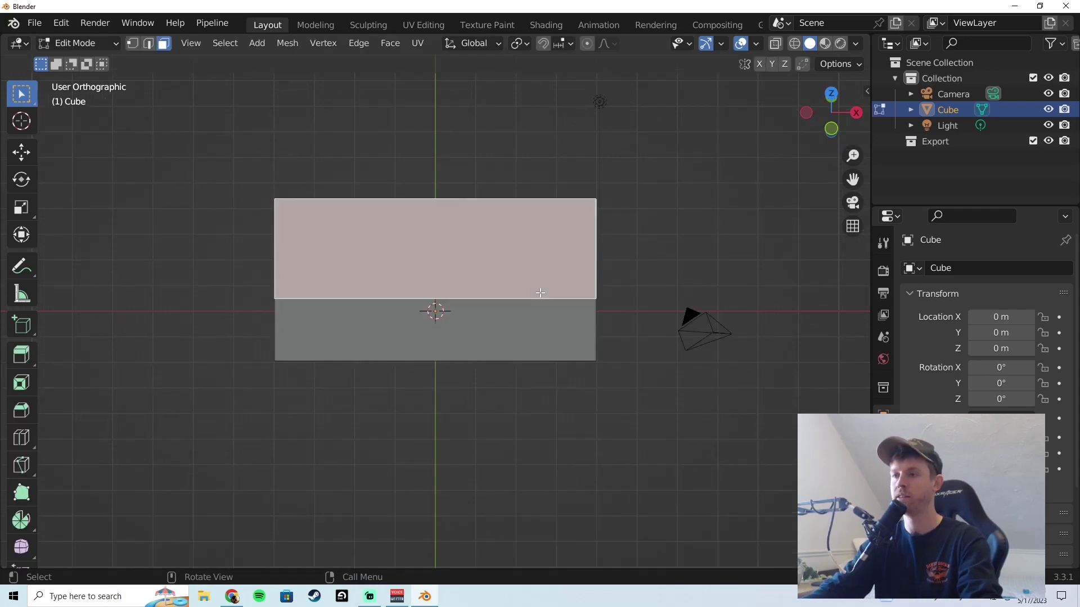
key("i")
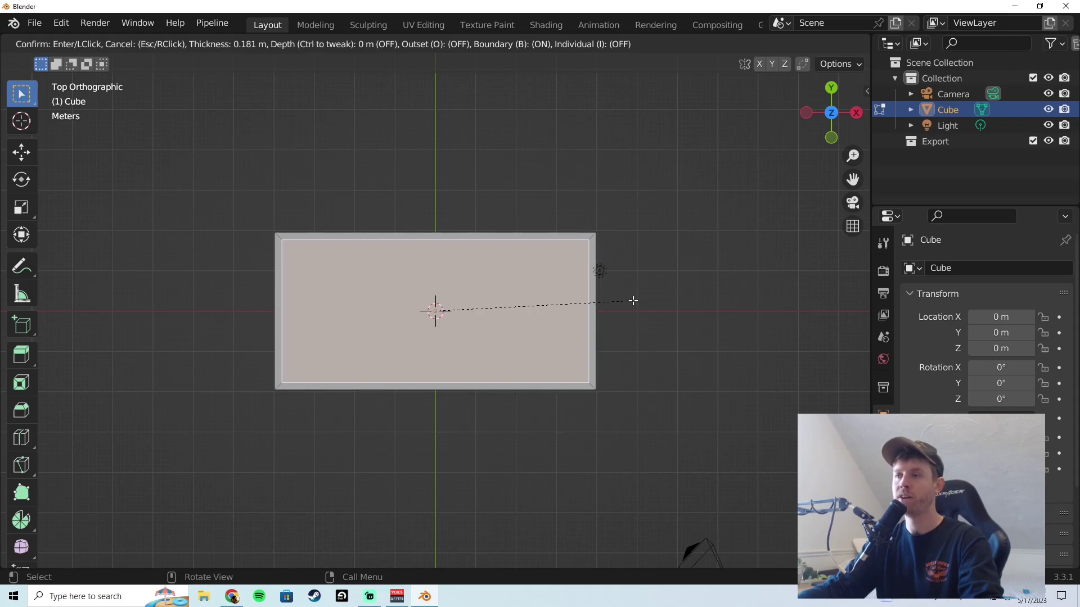
left_click(631, 301)
- Lower the inset top face along Z to hollow the block into an open tray
middle_click_drag(631, 300, 662, 313)
key("g")
key("z")
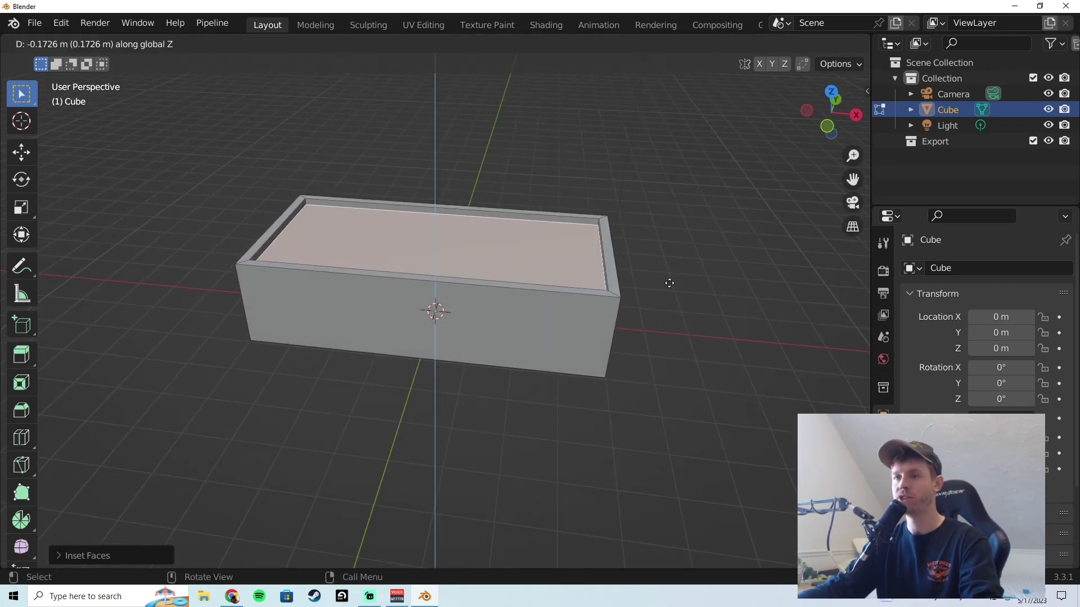
left_click(663, 299)
middle_click_drag(663, 299, 675, 350)
key("Tab")
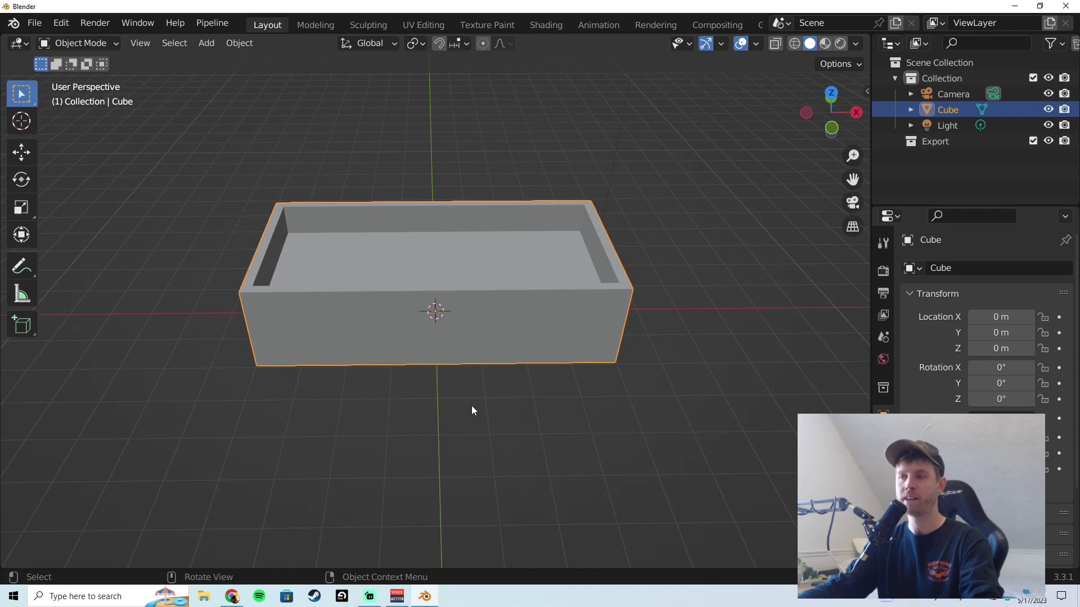
- Move the tray along the X axis to about -9.5 m and deselect it
scroll(472, 410, "down", 3)
key("KP_1")
key("g")
key("x")
left_click(408, 354)
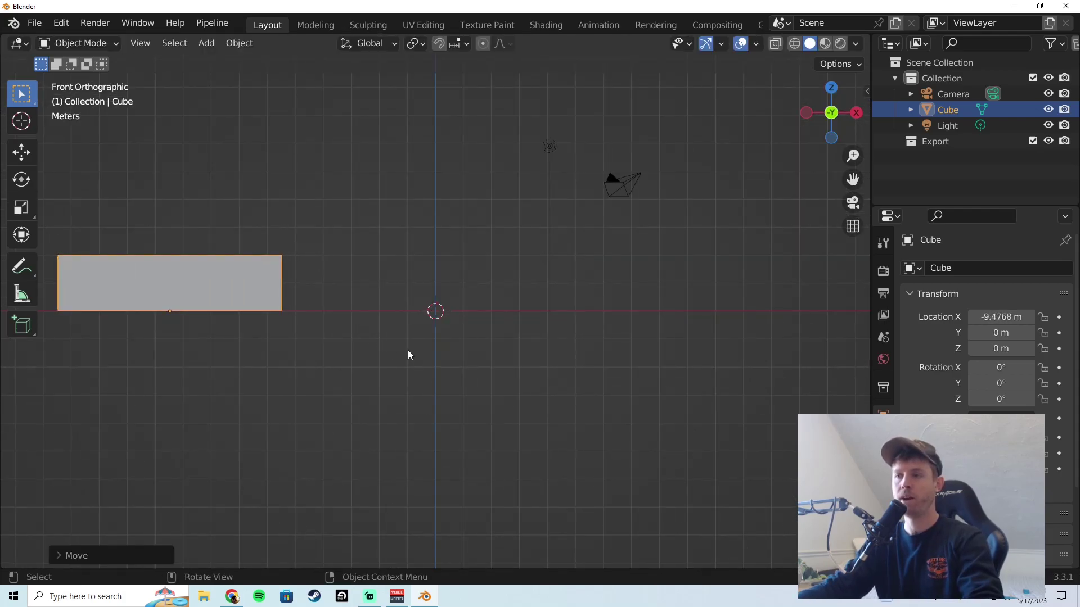
left_click(469, 336)
- Add a new cube at the origin and raise its mesh along Z until its base rests on the ground line
key("shift+a")
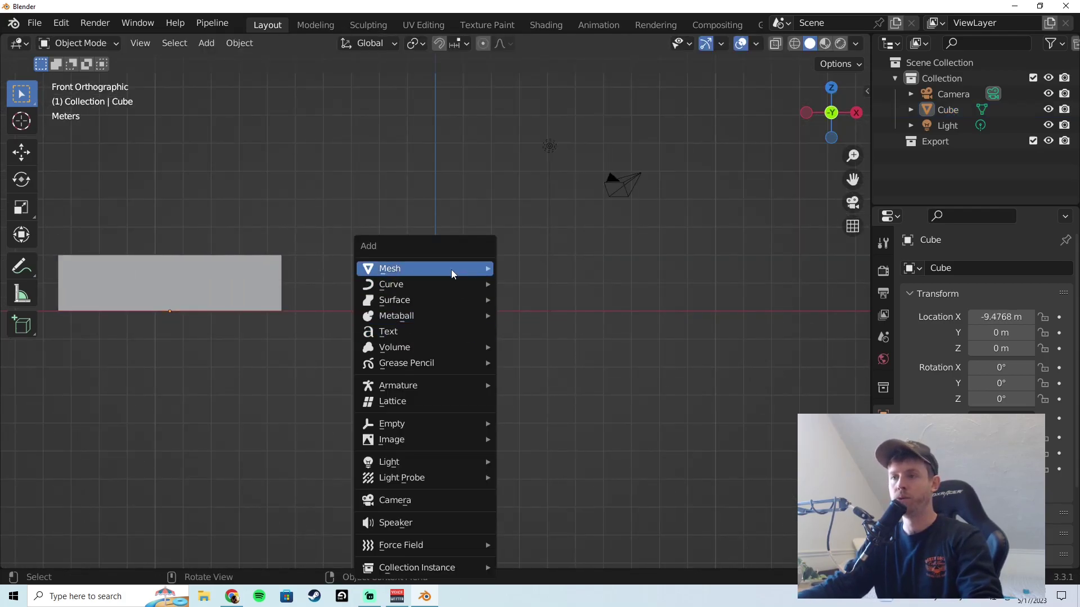
mouse_move(451, 267)
left_click(518, 280)
key("Tab")
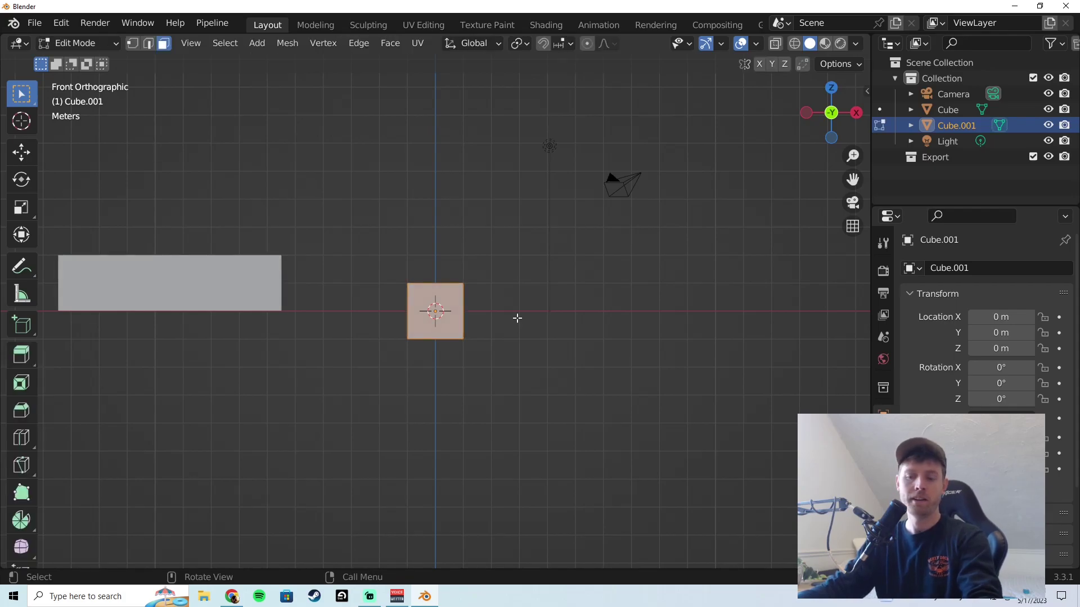
key("g")
key("z")
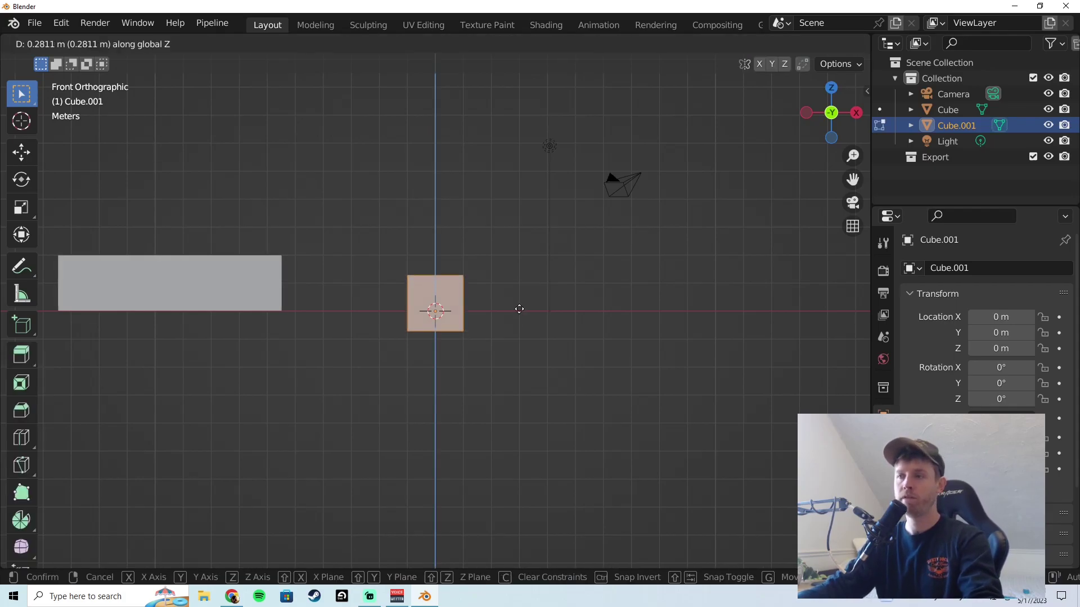
left_click(519, 292)
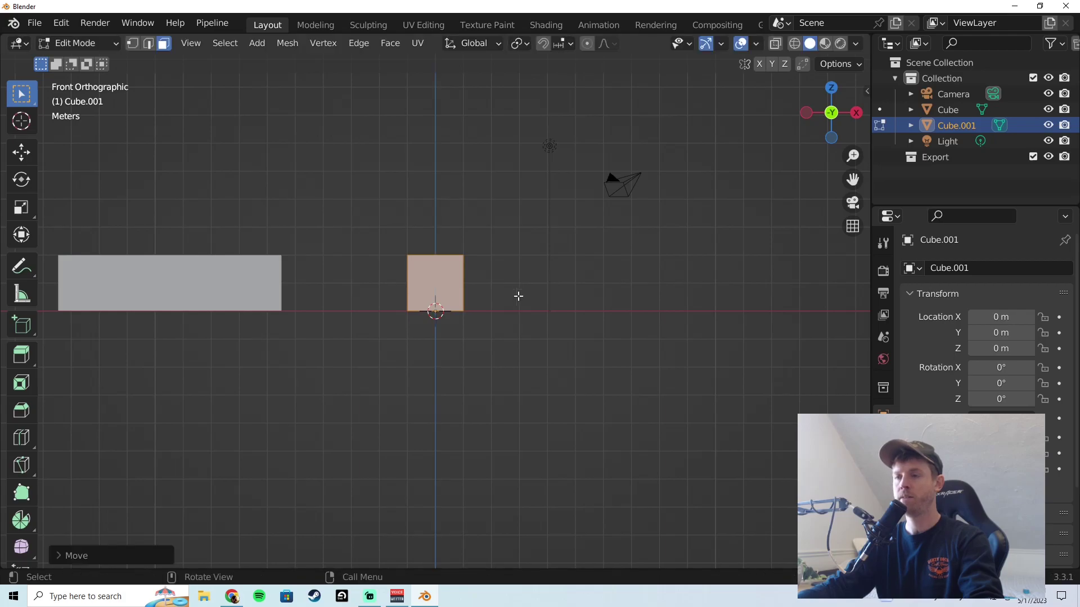
key("Tab")
- Isolate the new cube and scale it to about 0.05 along Y, making a thin upright panel
key("KP_3")
key("KP_Divide")
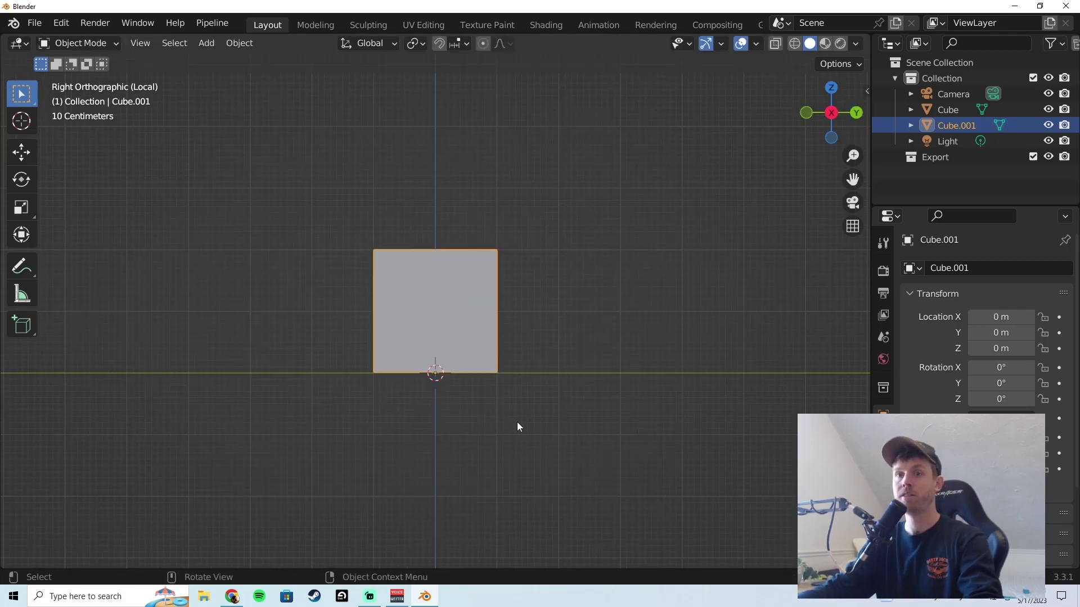
middle_click_drag(295, 352, 410, 374)
key("KP_3")
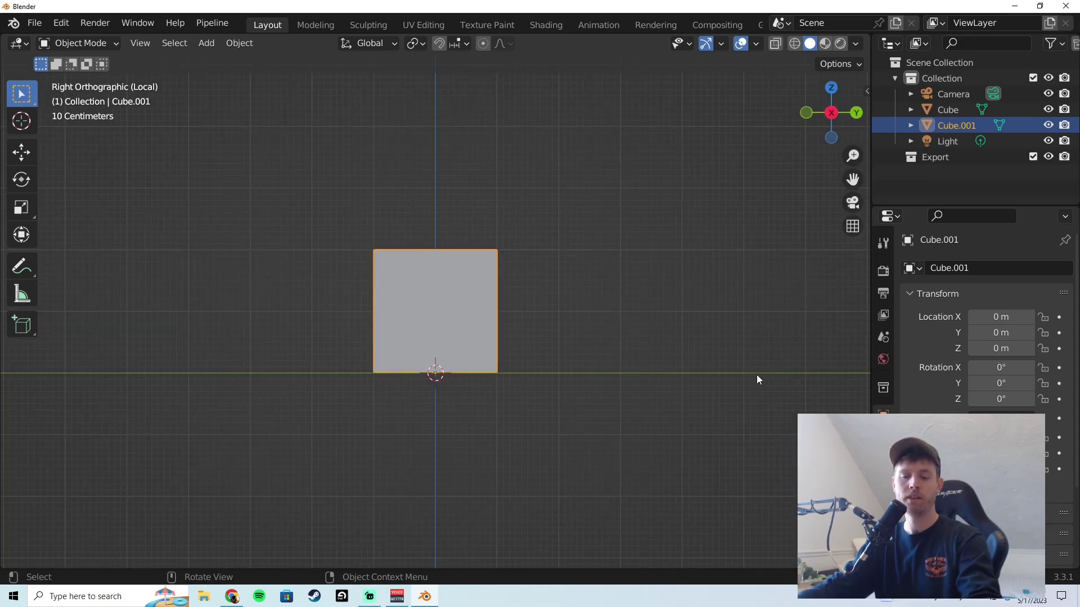
key("s")
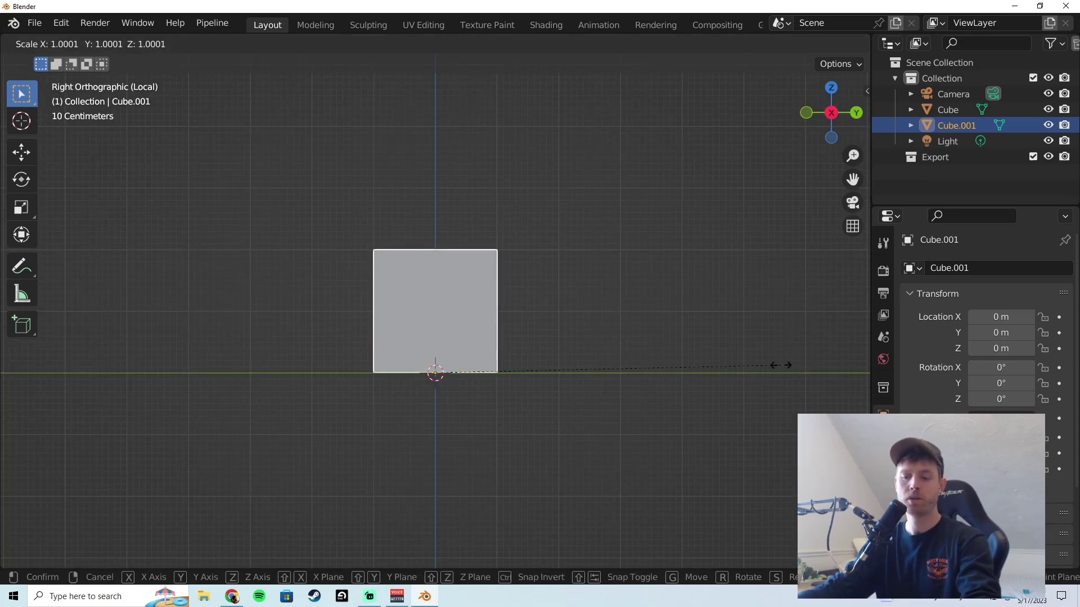
key("y")
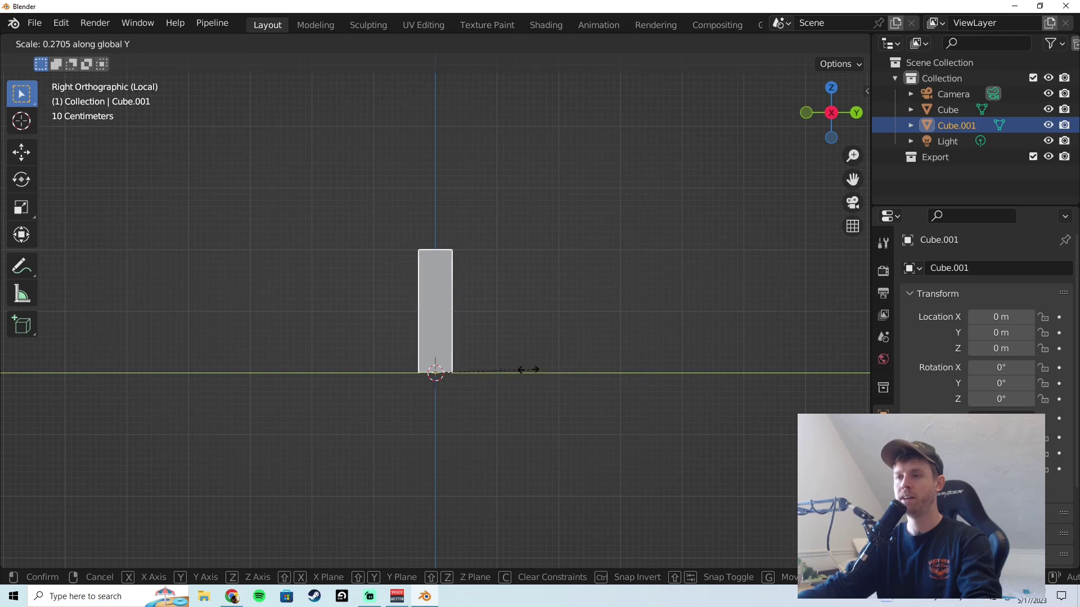
left_click(456, 379)
middle_click_drag(457, 379, 464, 294)
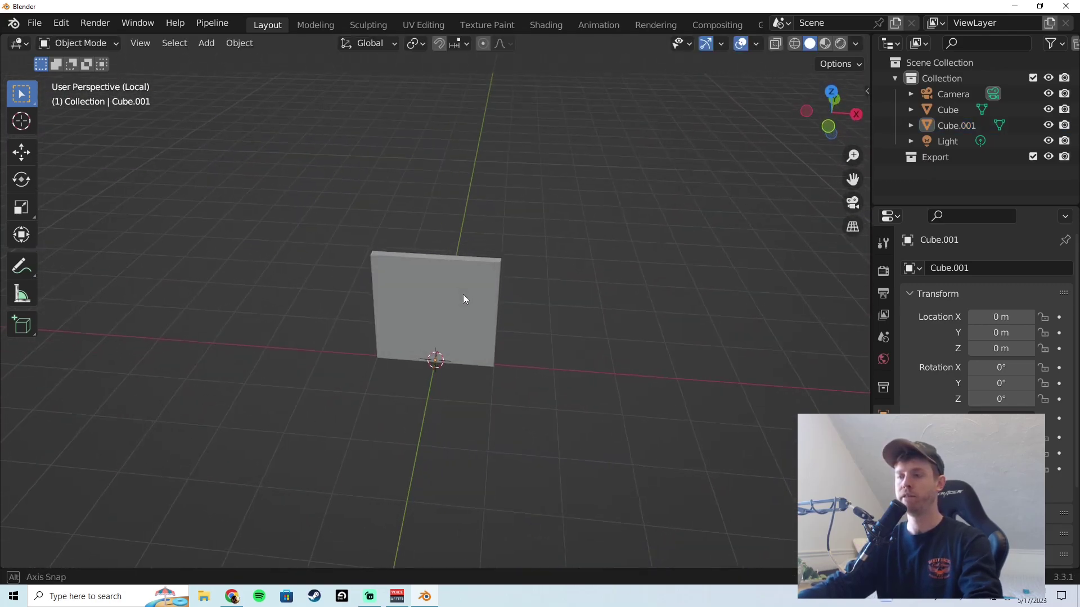
- Add three evenly spaced vertical loop cuts to the thin panel
left_click(464, 283)
key("Tab")
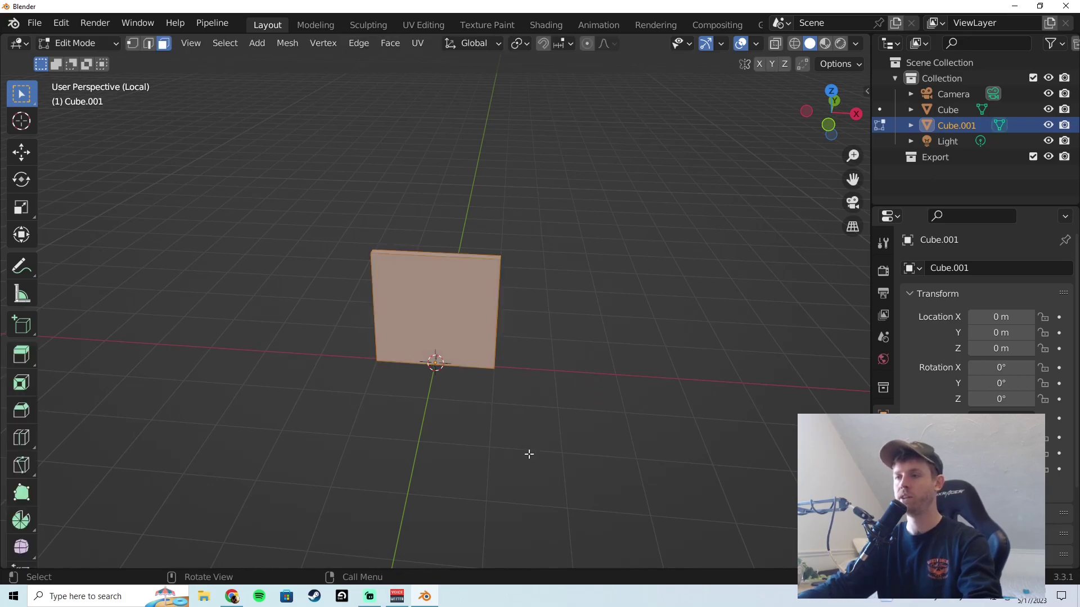
key("KP_1")
key("ctrl+r")
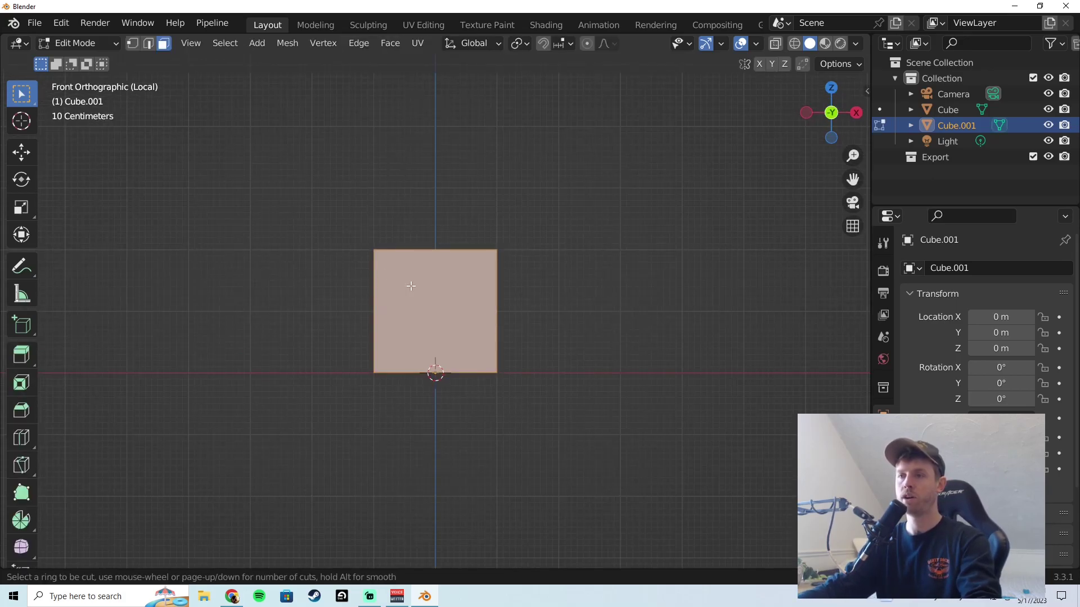
scroll(413, 257, "up", 1)
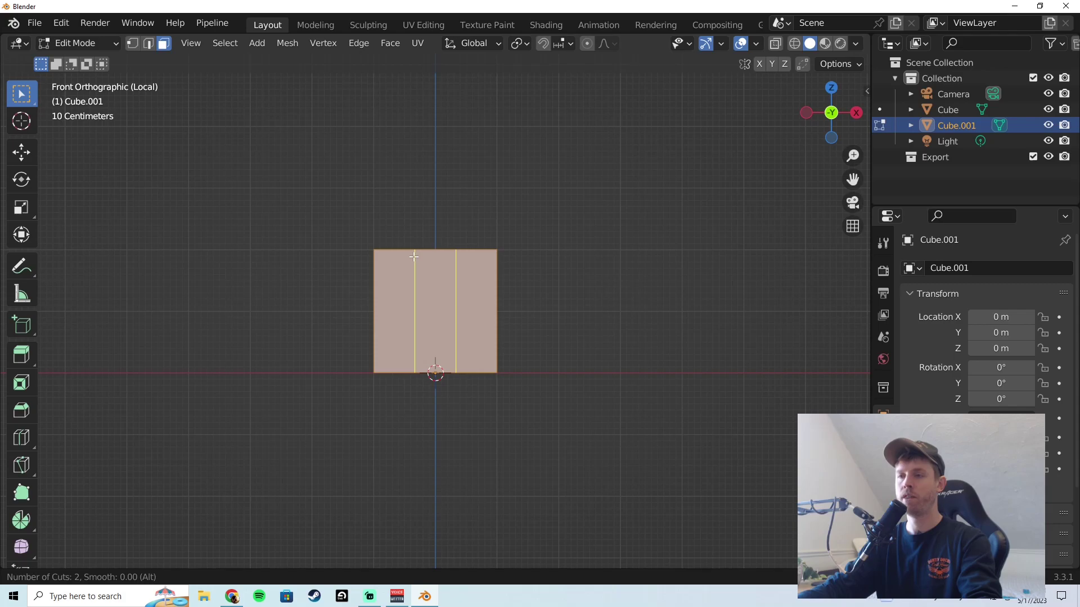
scroll(414, 257, "up", 1)
left_click(414, 257)
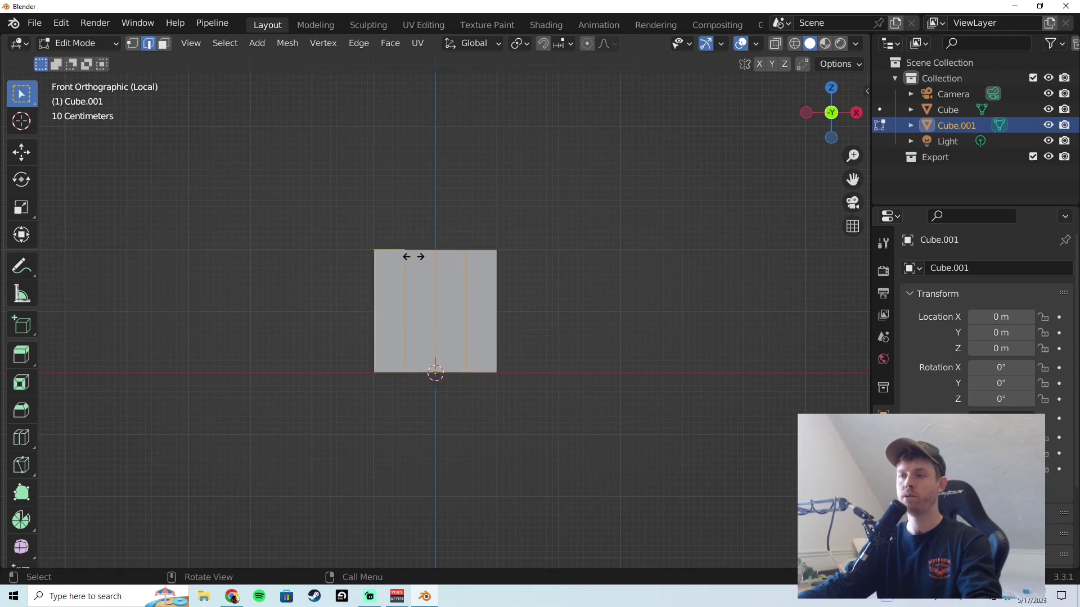
right_click(414, 257)
- Add three evenly spaced horizontal loop cuts to the panel, forming a four-by-four grid
key("ctrl+r")
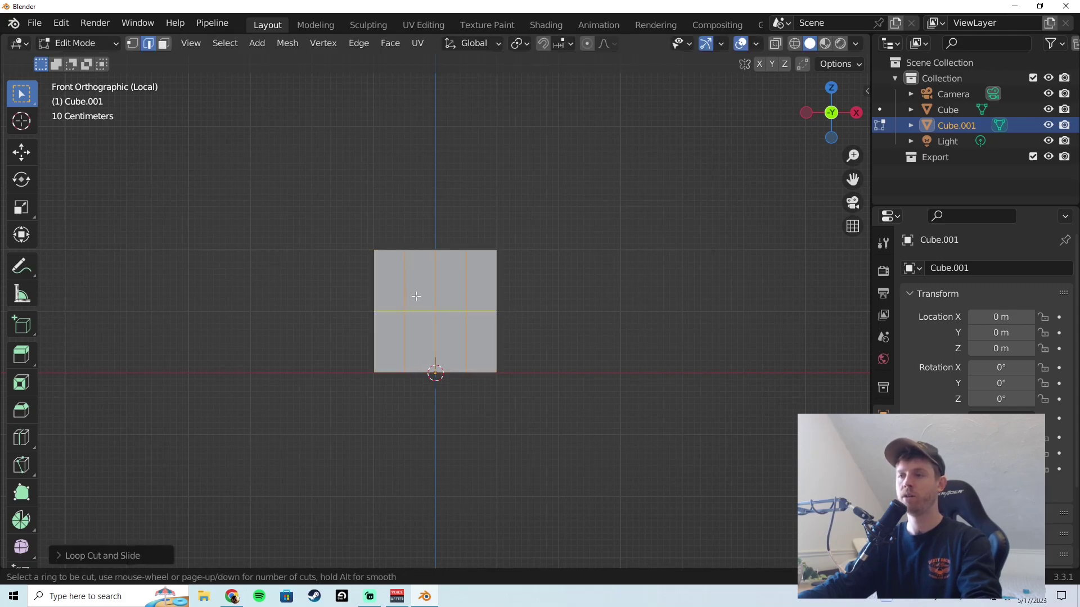
scroll(416, 297, "up", 2)
left_click(416, 296)
right_click(417, 296)
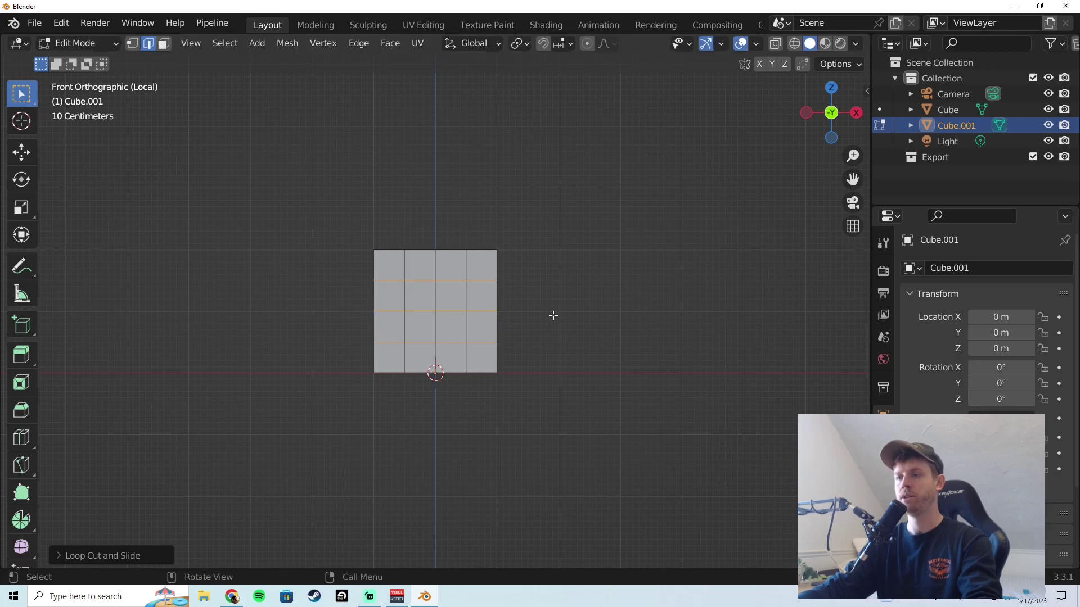
left_click(585, 316)
- Enable vertex selection, proportional editing and X-ray display for reshaping the panel from the front
key("1")
left_click(587, 44)
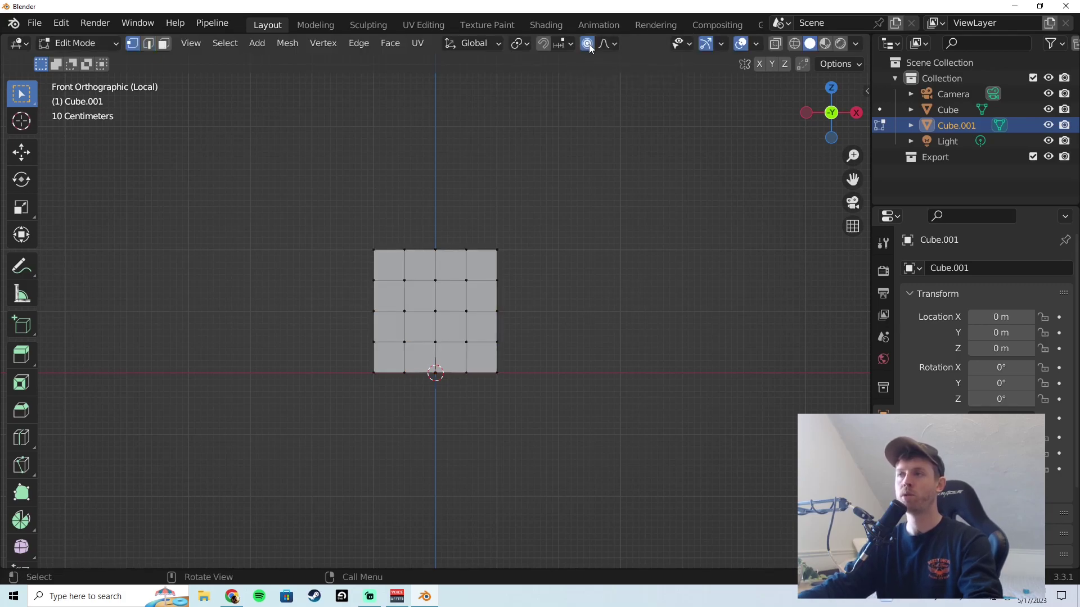
left_click(776, 45)
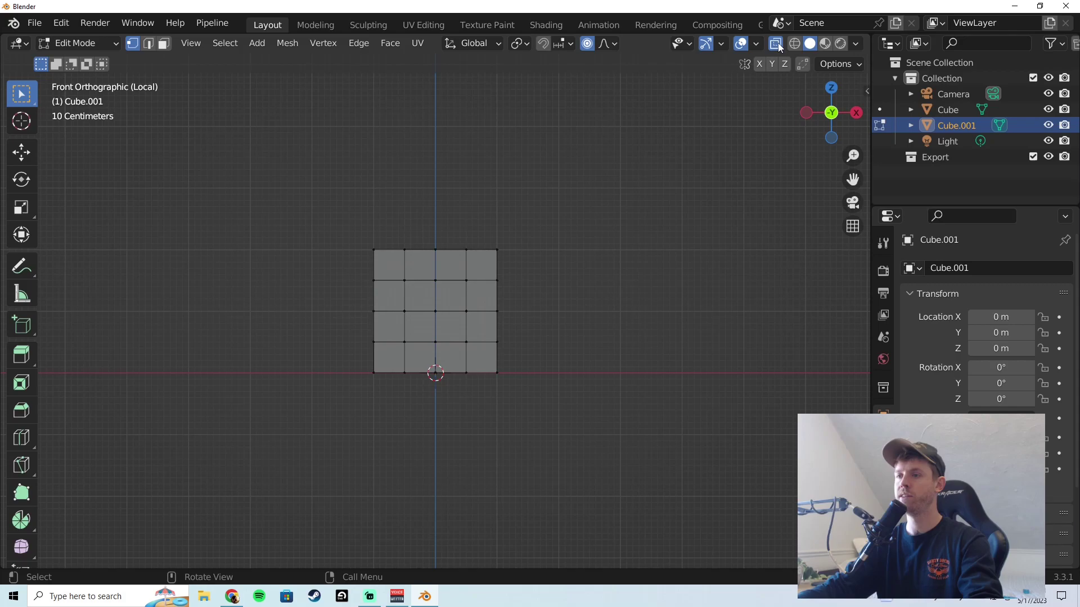
middle_click_drag(519, 263, 477, 246)
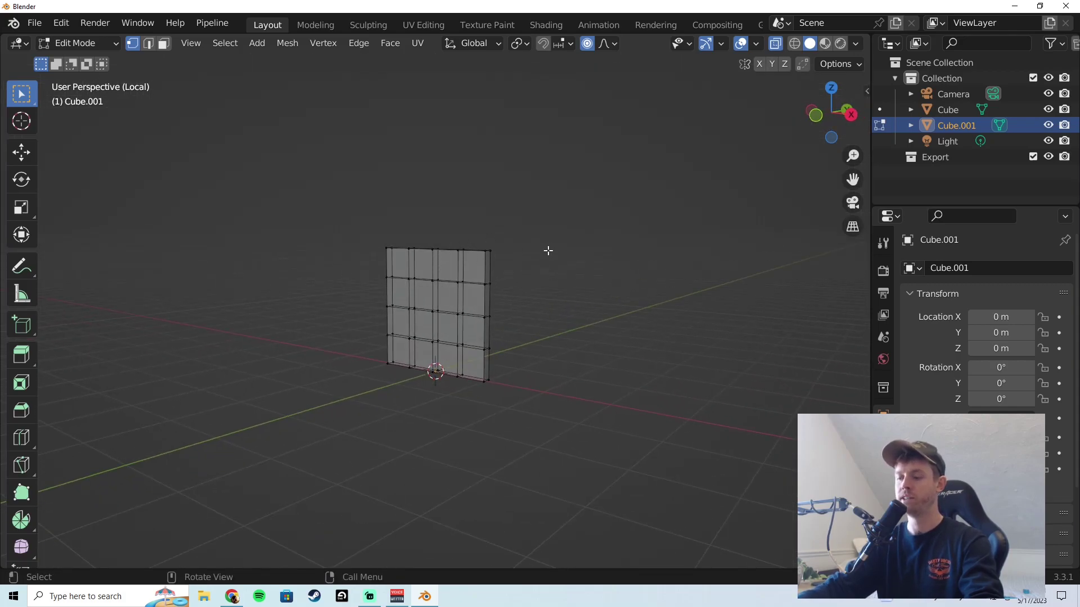
key("KP_1")
- Tilt the vertices at the panel's upper-right corner inward using proportional editing with a 1 m influence
left_click_drag(472, 230, 598, 272)
key("g")
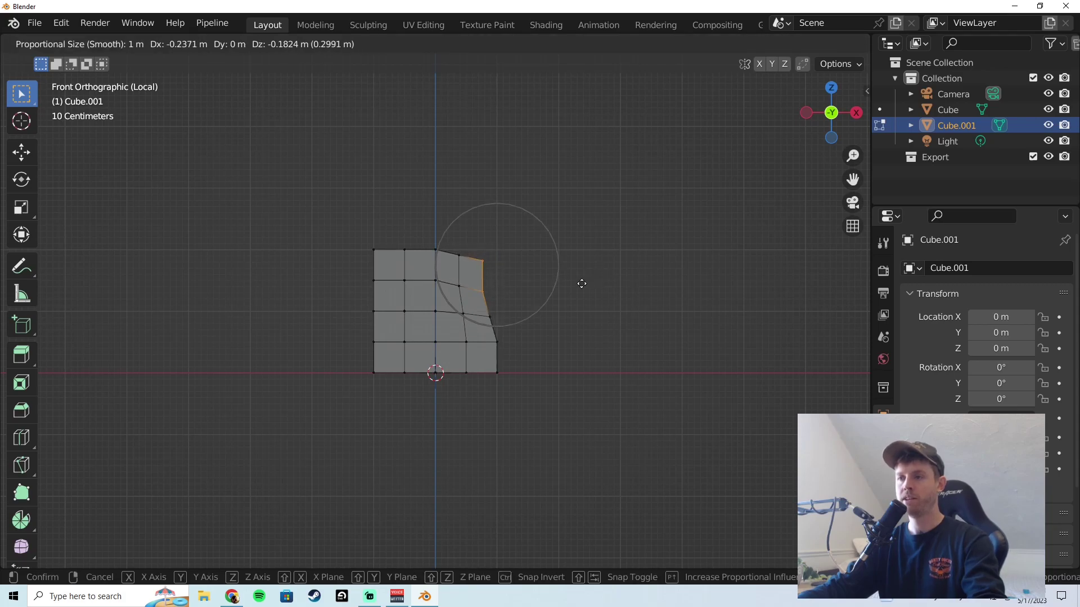
key("r")
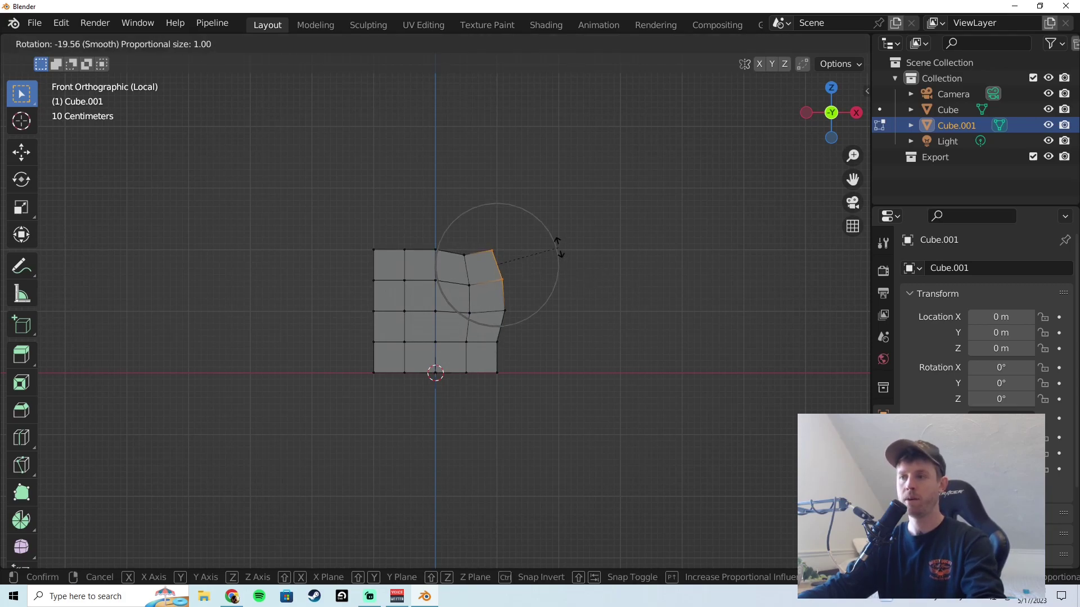
left_click(552, 262)
key("ctrl+z")
- Pull the upper-right corner vertices down and inward to round the corner, reducing the proportional size to about 0.47 m
left_click_drag(471, 246, 556, 273)
key("g")
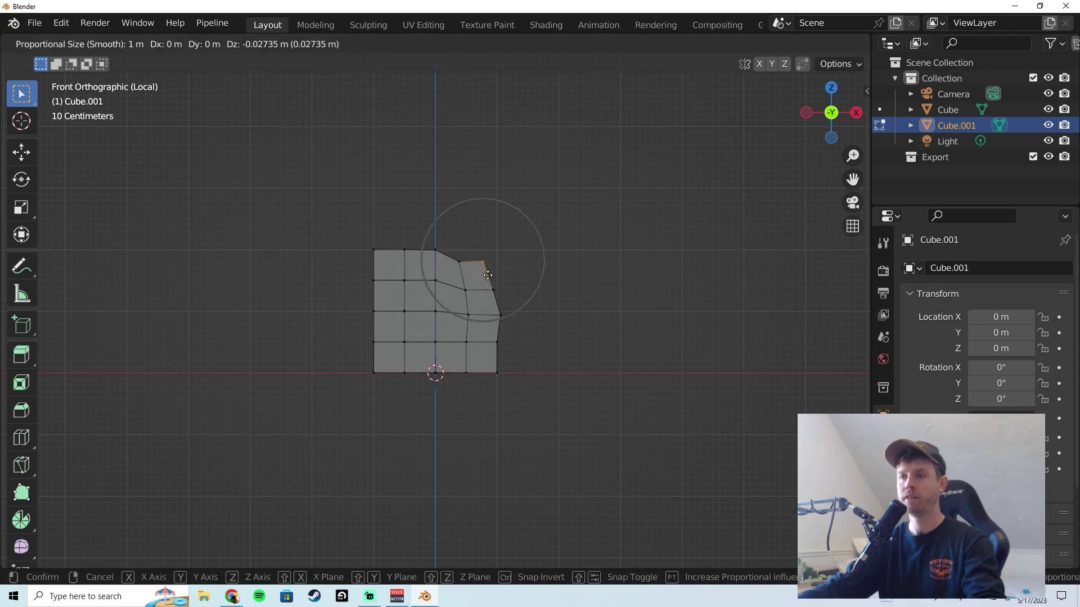
left_click(556, 276)
key("g")
scroll(560, 281, "up", 8)
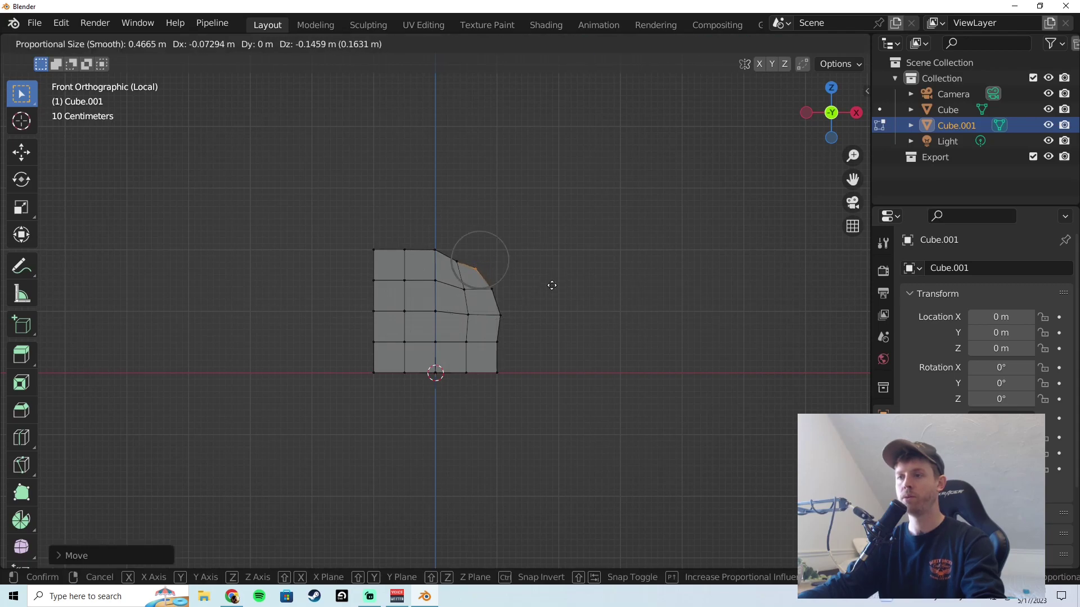
left_click(551, 285)
- Pull the panel's upper-left corner vertices down and inward to round the corner, increasing the proportional size to about 0.68 m
left_click(378, 258)
key("g")
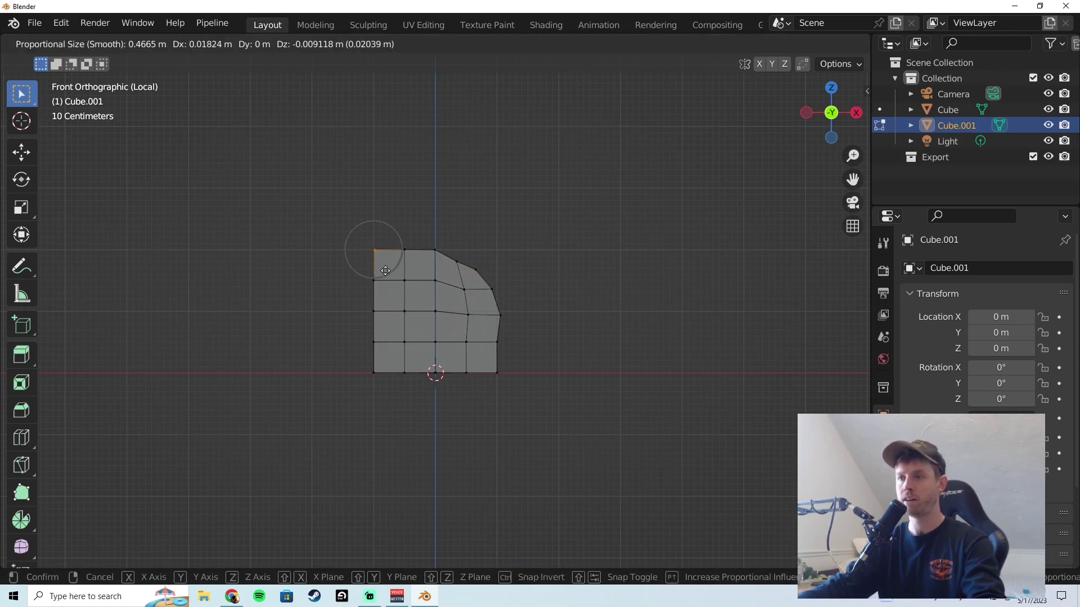
left_click(390, 277)
left_click(389, 271)
key("g")
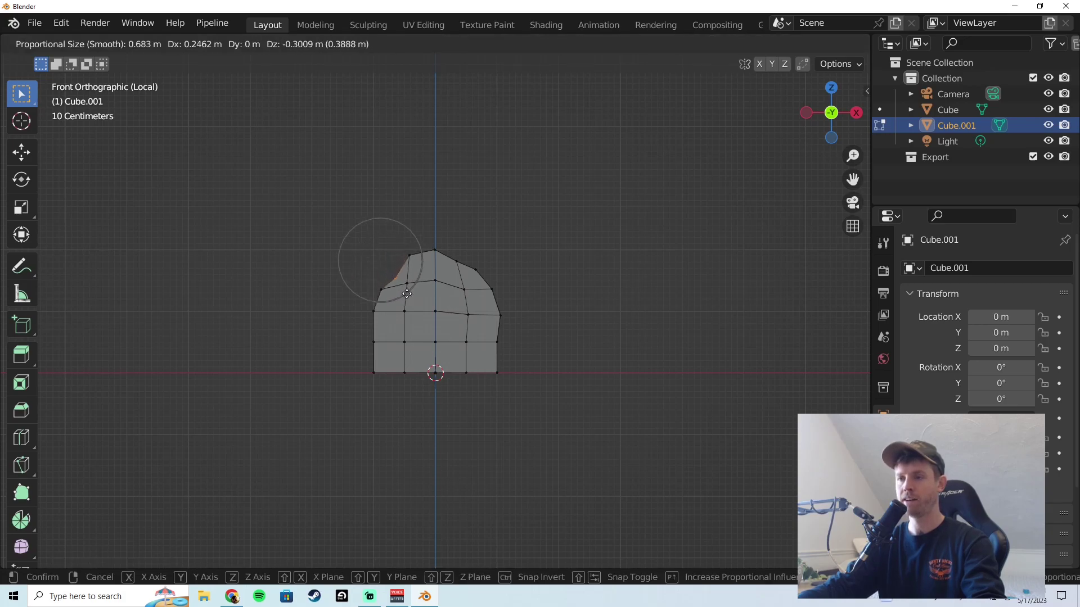
left_click(397, 280)
- Pull the vertices on the panel's right side and lower corners inward to round the outline
left_click_drag(480, 278, 499, 306)
key("g")
left_click(494, 311)
key("g")
left_click(486, 364)
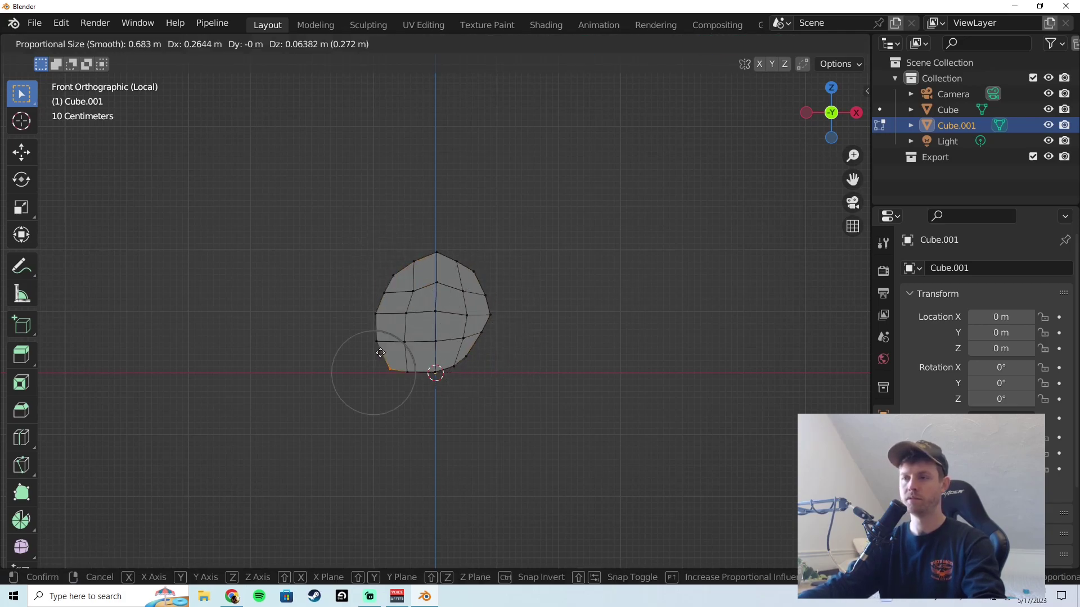
left_click(393, 367)
- Move the lower-left and bottom vertices inward with proportional editing so the outline narrows toward its base
left_click_drag(368, 331, 413, 374)
key("g")
left_click(421, 364)
left_click(454, 383)
key("g")
left_click(459, 385)
- Nudge the left-side and upper vertices inward with proportional editing to refine the leaf-like outline
left_click(382, 297)
key("g")
left_click(399, 286)
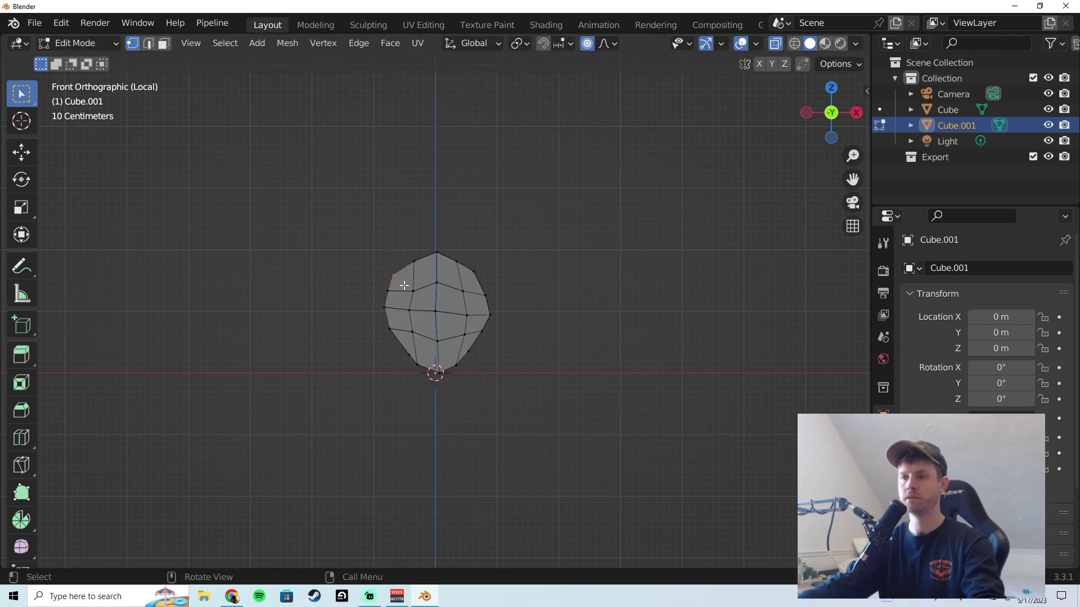
key("g")
left_click(396, 315)
left_click(473, 272)
key("g")
left_click(471, 275)
left_click(407, 278)
key("g")
left_click(410, 281)
- Select the central vertical edges and push them back along the Y axis with proportional editing to curve the leaf
middle_click_drag(573, 343, 569, 353)
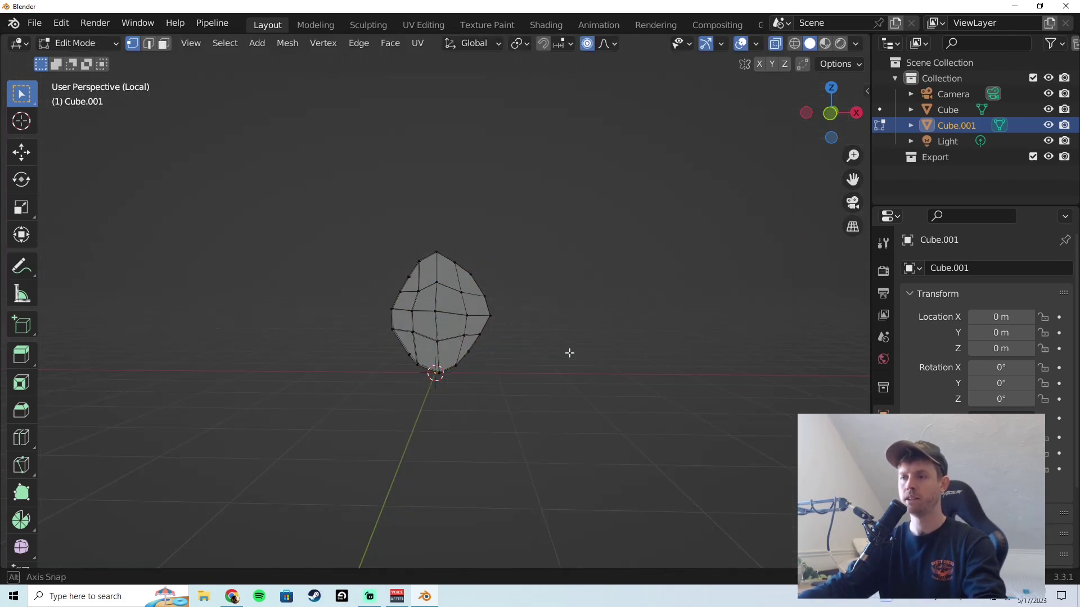
key("KP_1")
middle_click_drag(622, 298, 668, 302)
key("KP_1")
key("2")
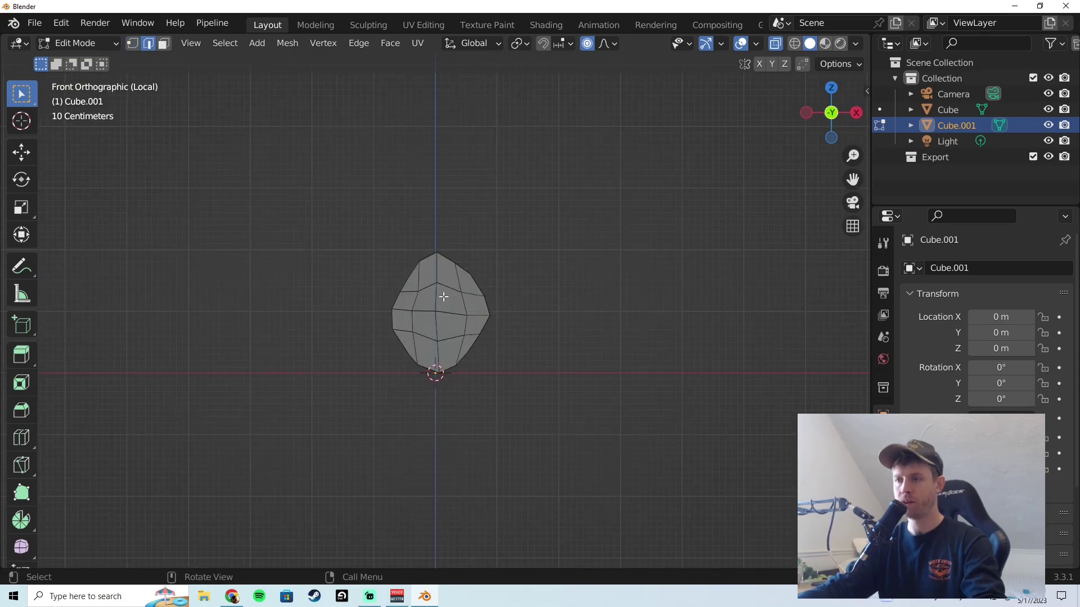
left_click(435, 300)
middle_click_drag(435, 300, 438, 299)
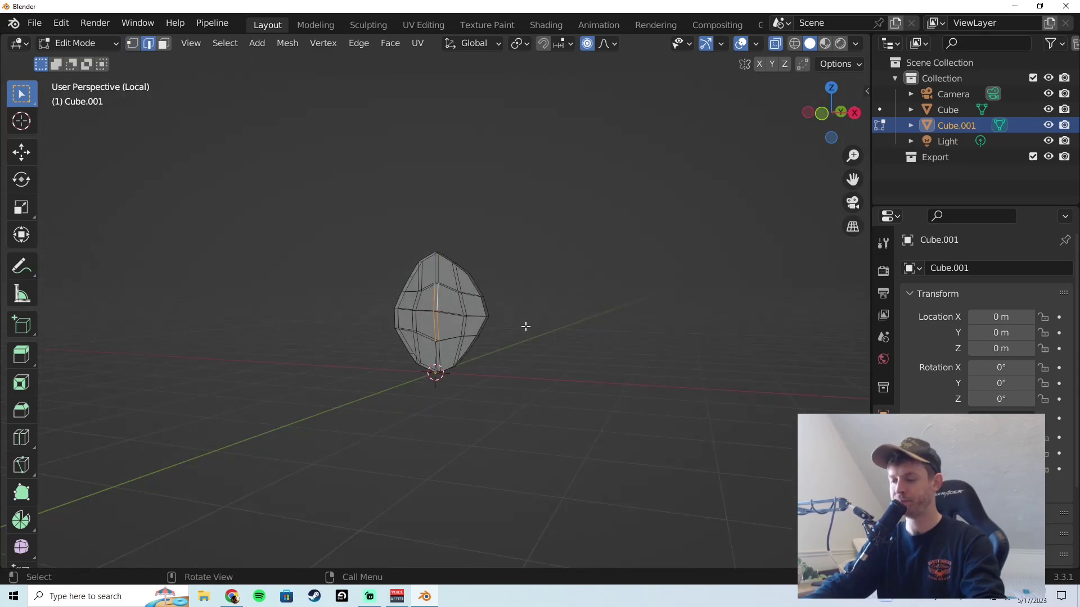
key("KP_3")
key("g")
key("y")
scroll(529, 327, "down", 6)
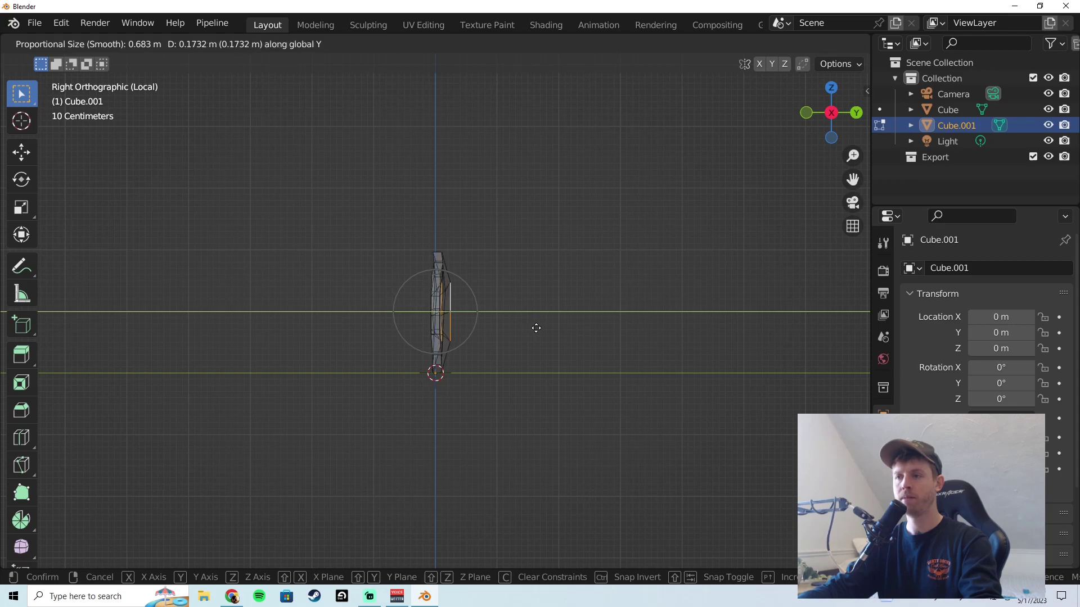
left_click(521, 332)
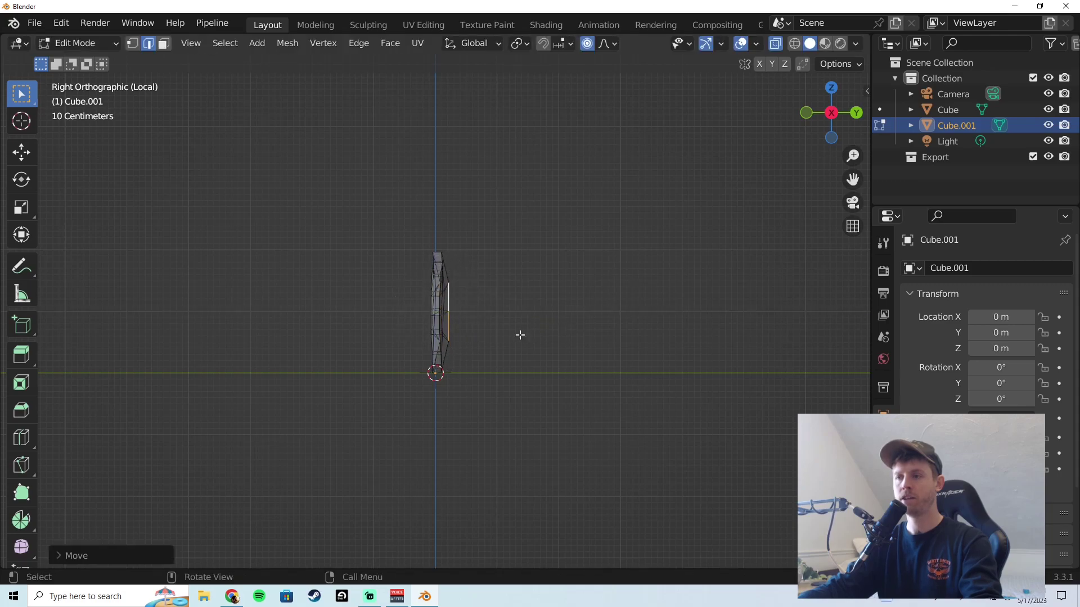
- Return to Object Mode and turn off X-ray display
middle_click_drag(518, 332, 559, 309)
key("Tab")
key("Tab")
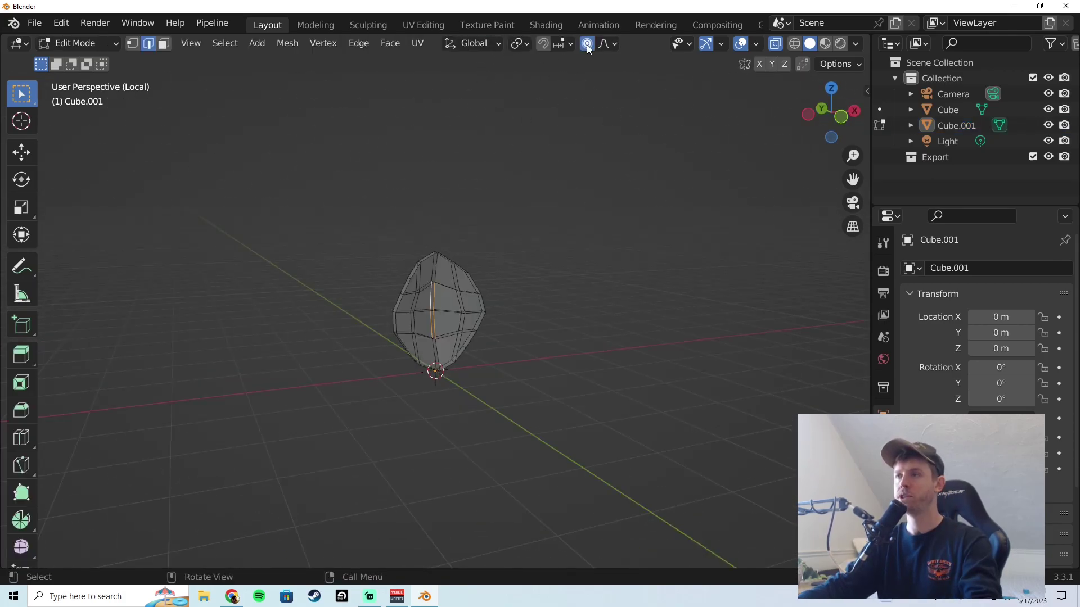
key("Tab")
key("alt+z")
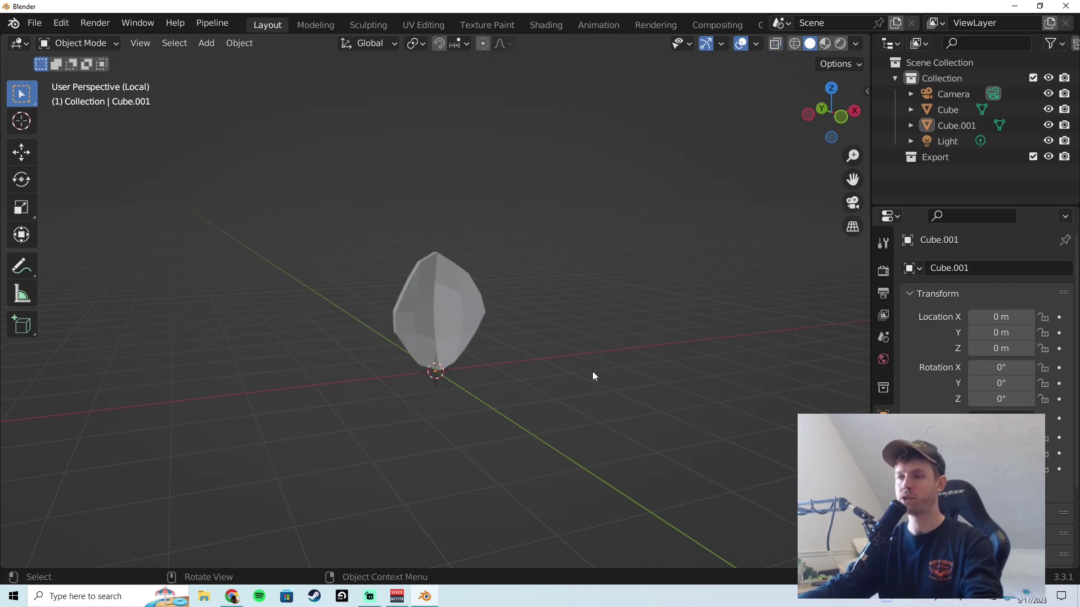
- Add a level 2 Subdivision modifier to the leaf
left_click(441, 331)
key("KP_1")
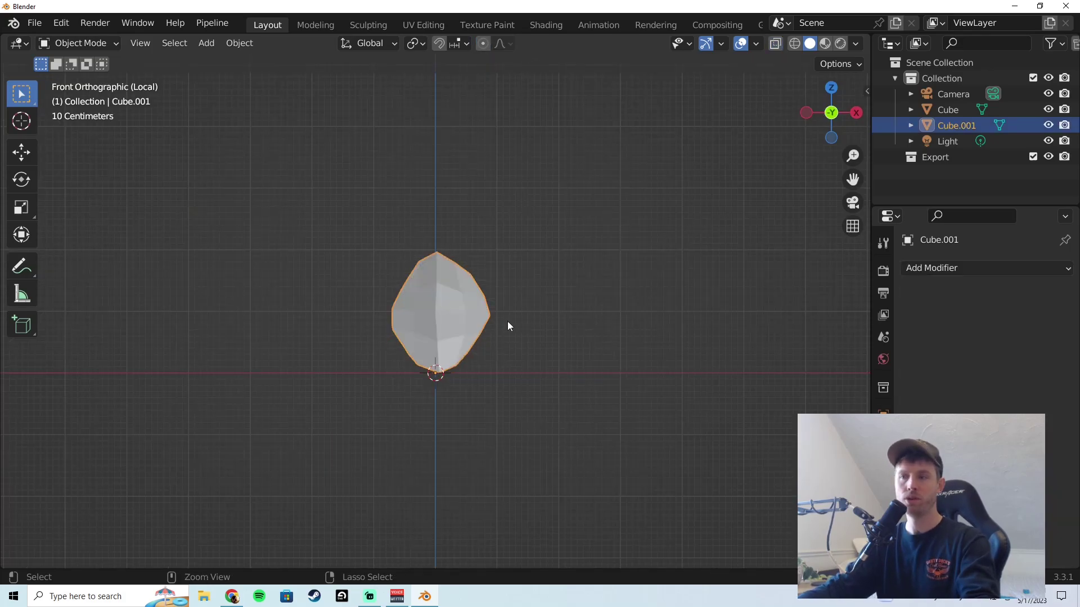
key("ctrl+2")
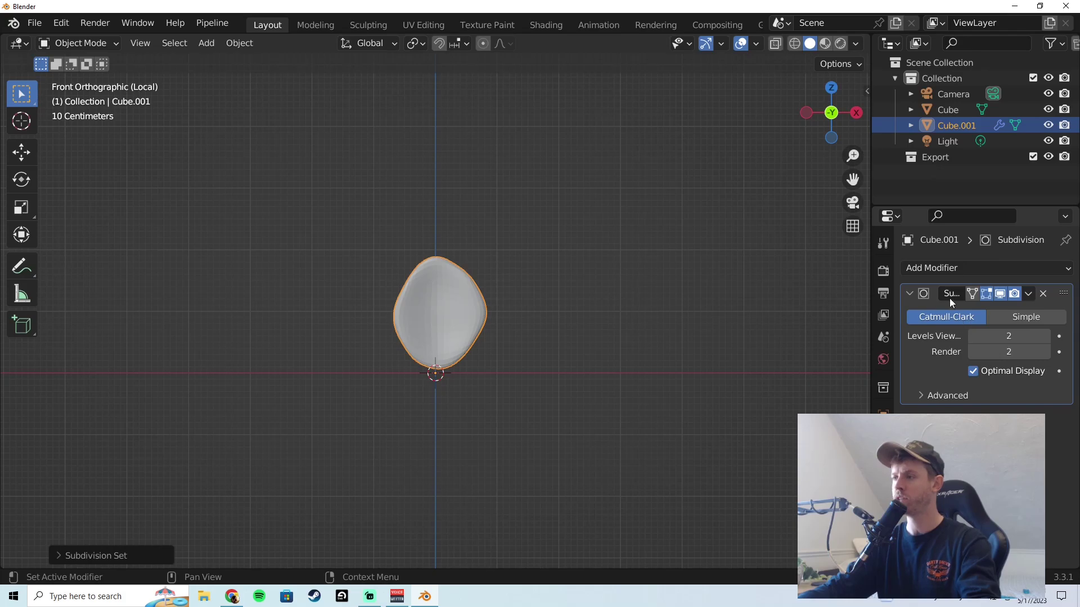
- Re-enable proportional editing, move the lower-right vertex down and inward, and raise the leaf's tip into a point
key("Tab")
middle_click_drag(500, 360, 574, 379)
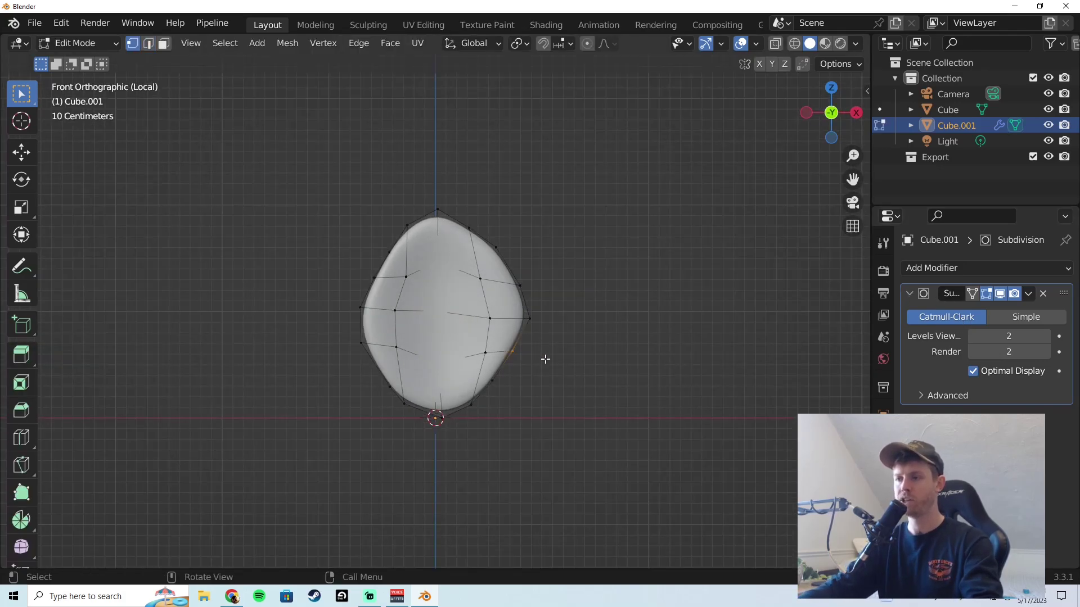
key("o")
key("g")
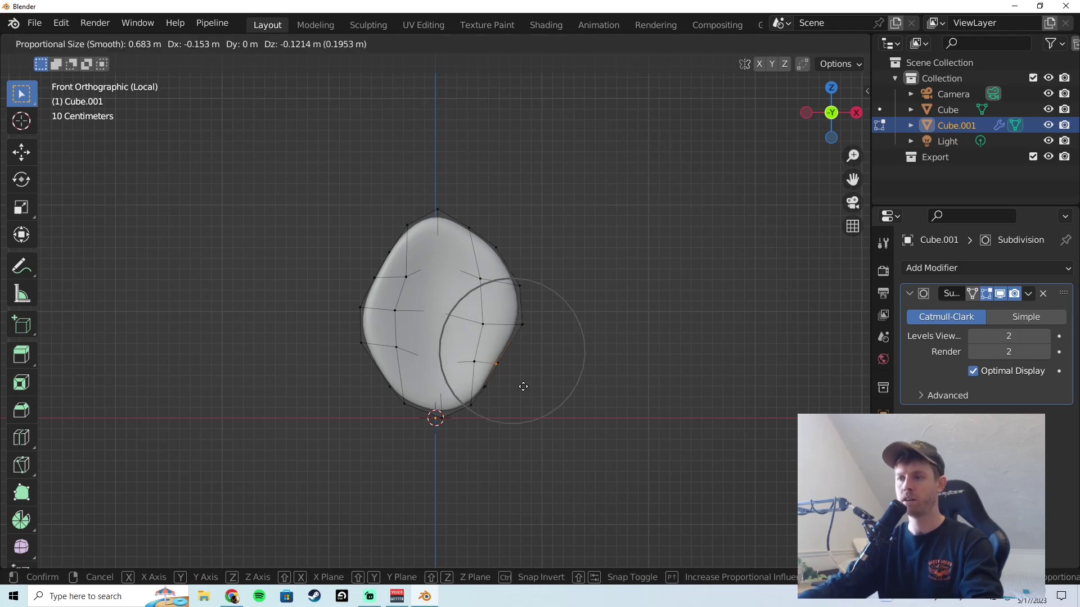
left_click(523, 384)
left_click(442, 215)
key("g")
left_click(446, 187)
- Pull the upper-left vertex inward and adjust the lower-right base vertex to finish the leaf outline
left_click(391, 253)
key("g")
left_click(401, 392)
left_click(470, 405)
key("g")
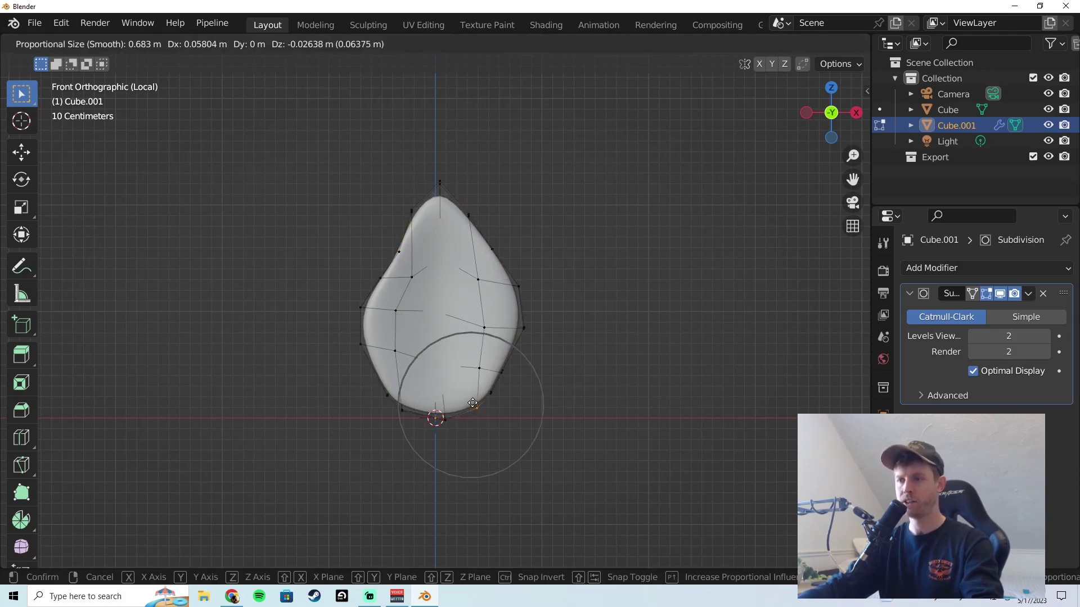
left_click(478, 397)
- Return to Object Mode and tilt the leaf outward from its base in the right side view
key("shift+alt+z")
key("Tab")
scroll(585, 231, "down", 3)
middle_click_drag(569, 245, 549, 269, "alt")
key("r")
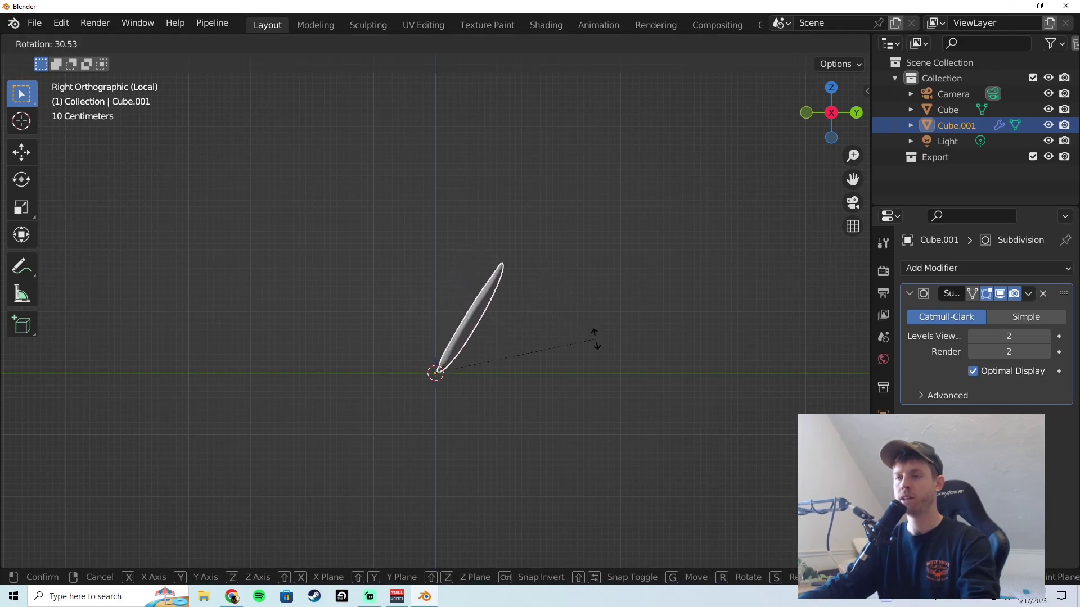
left_click(614, 372)
- Duplicate the leaf in top view, rotate the copy clockwise around the base, and scale it down
key("KP_7")
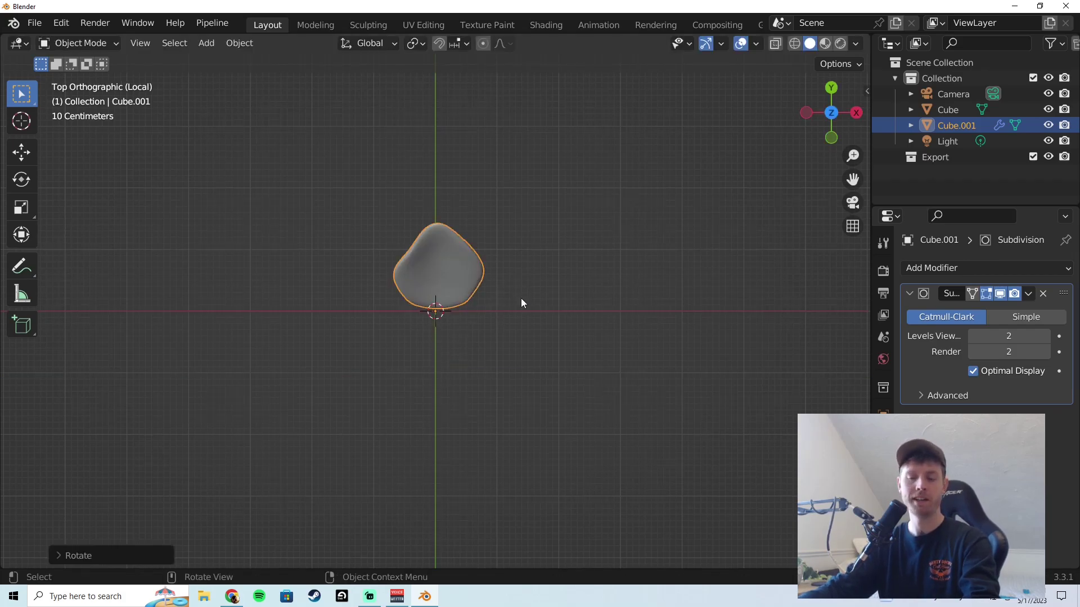
key("shift+d")
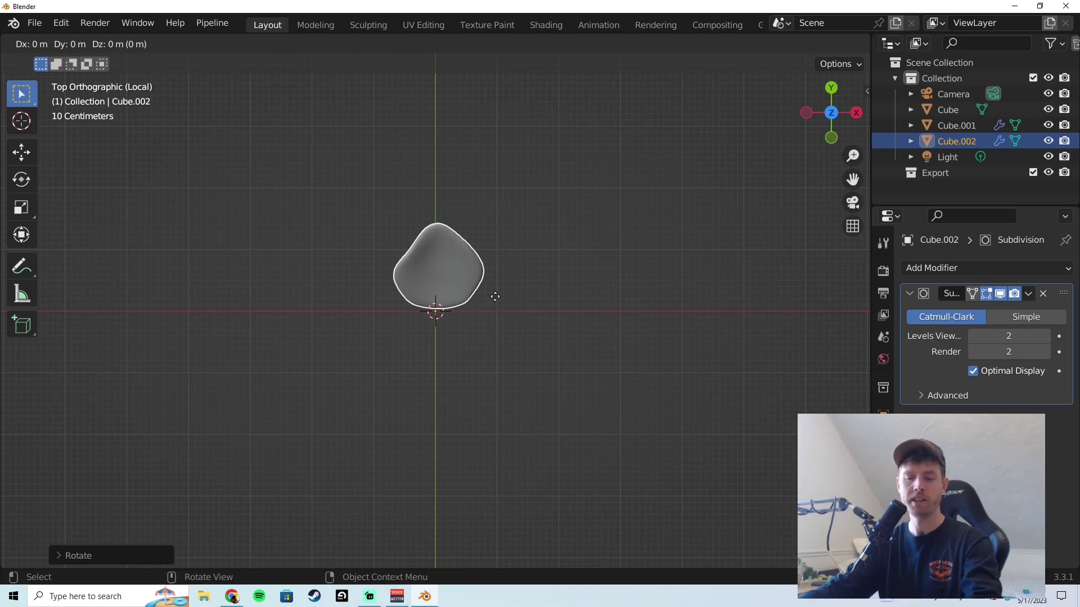
key("r")
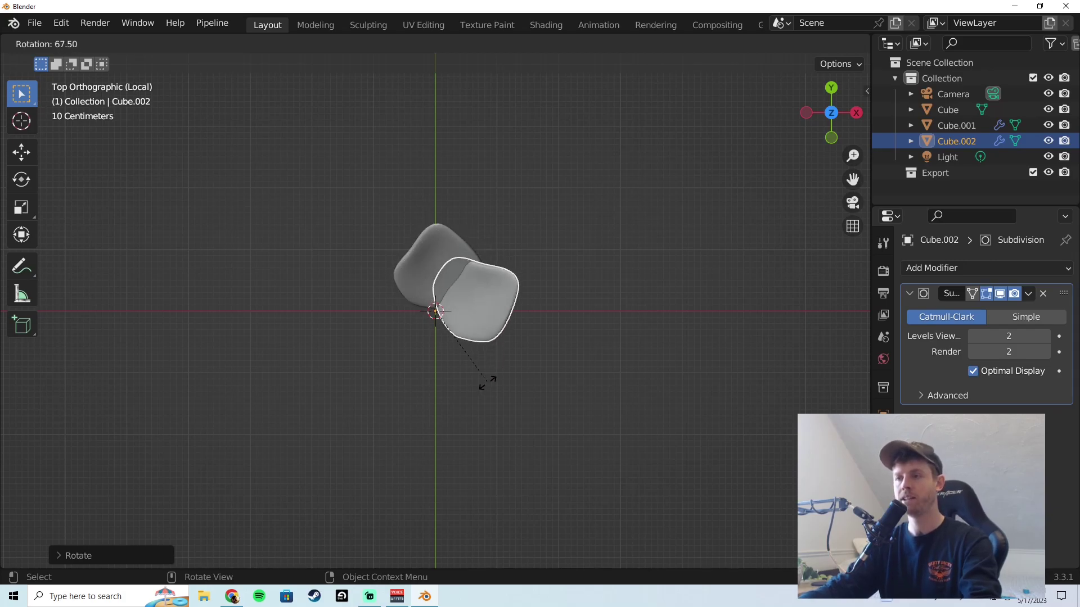
left_click(419, 416)
key("s")
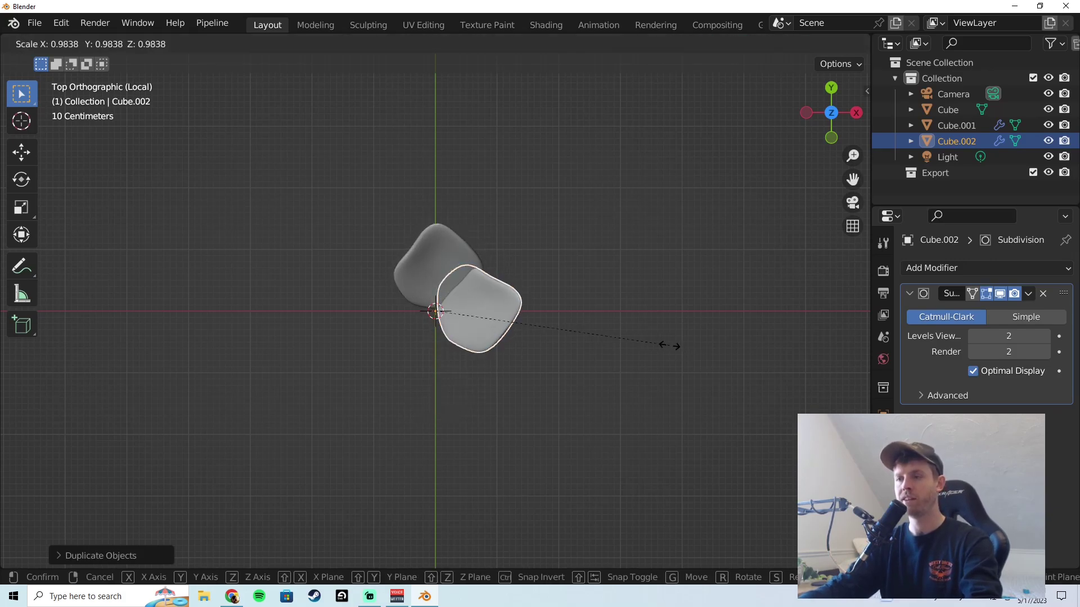
left_click(621, 345)
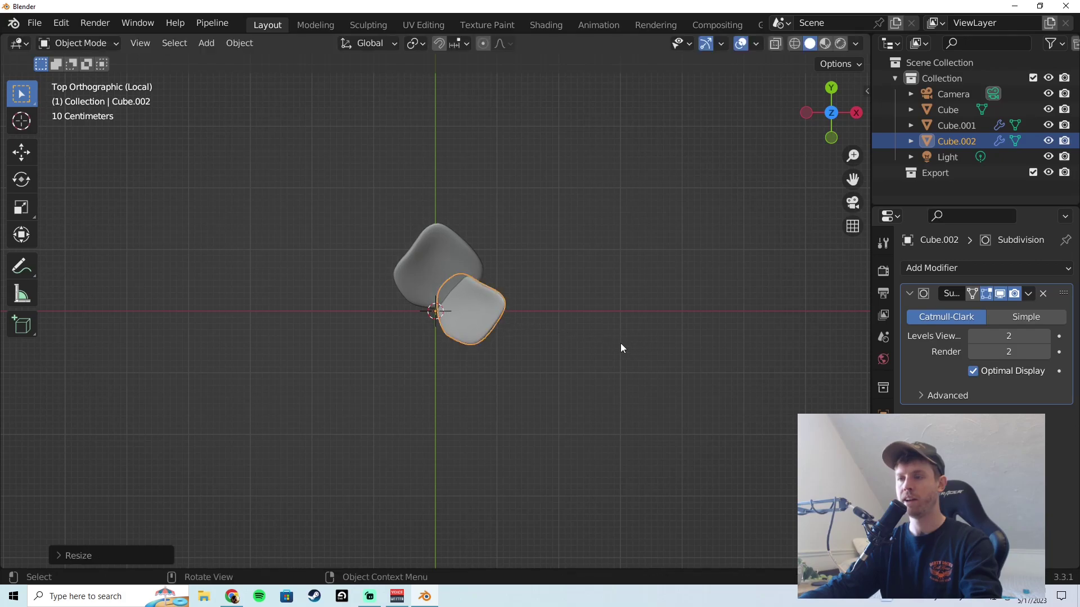
- Duplicate the original leaf, rotate the copy counterclockwise around the base, and narrow it along the Y axis
left_click(436, 264)
key("shift+d")
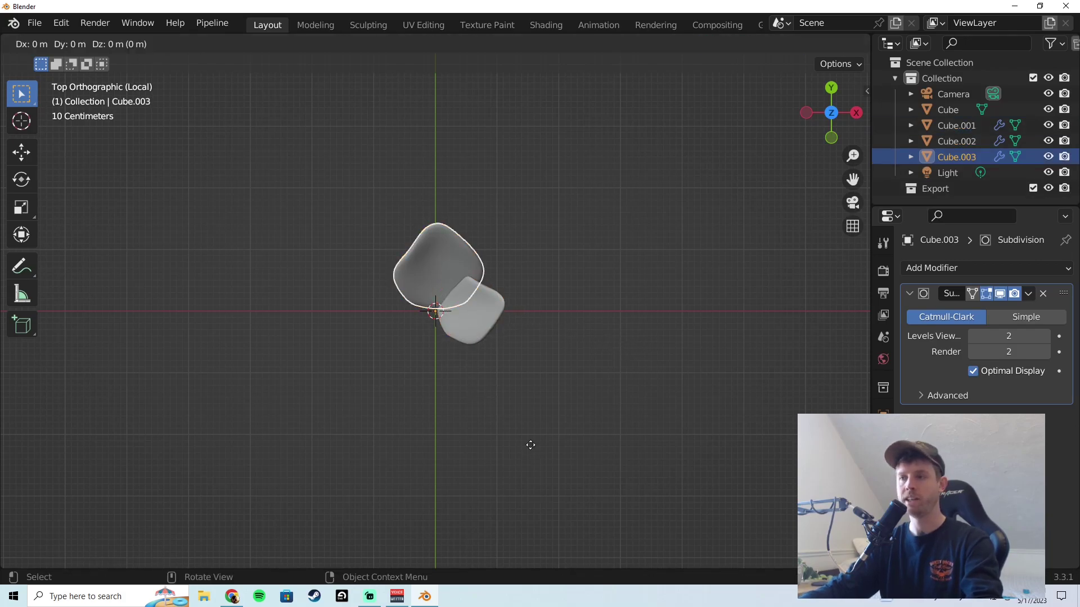
key("r")
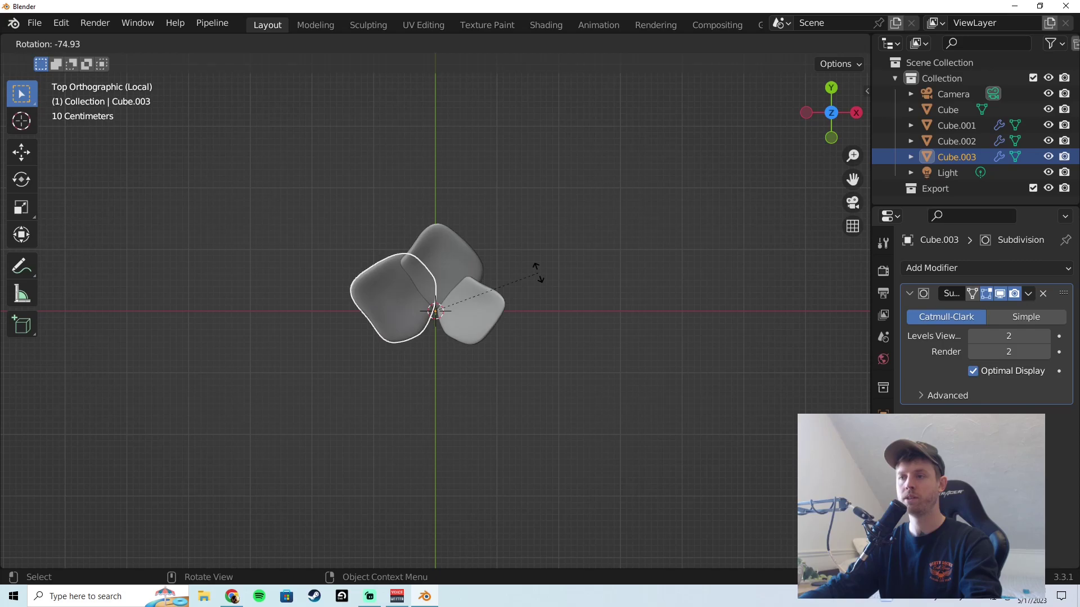
left_click(465, 229)
key("s")
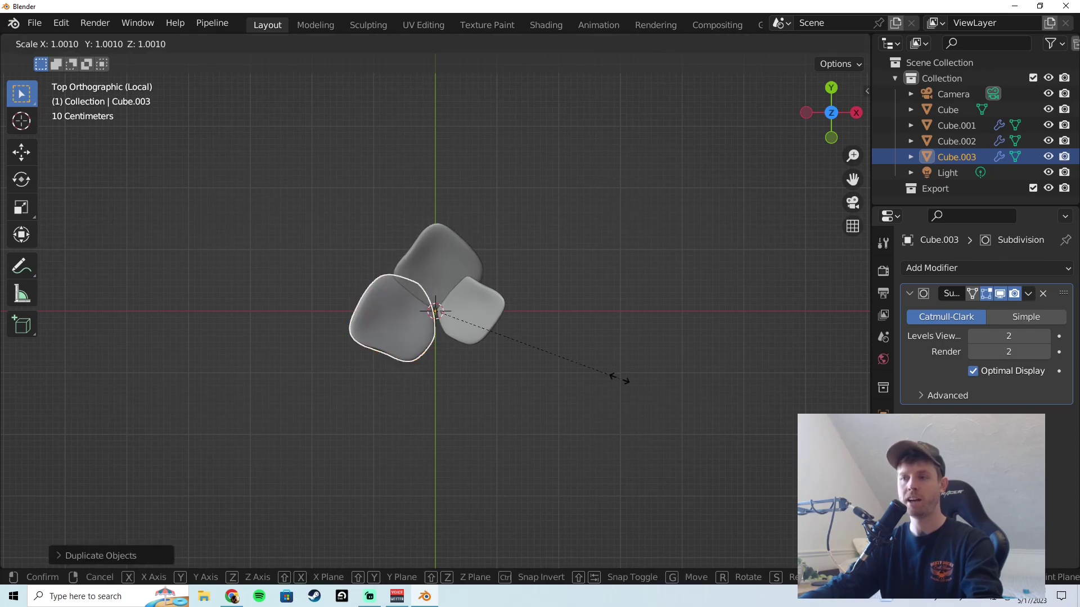
key("y")
left_click(557, 352)
- Duplicate the small right leaf in top view, rotate the copy to the front, and scale it in X and Y only
left_click(441, 259)
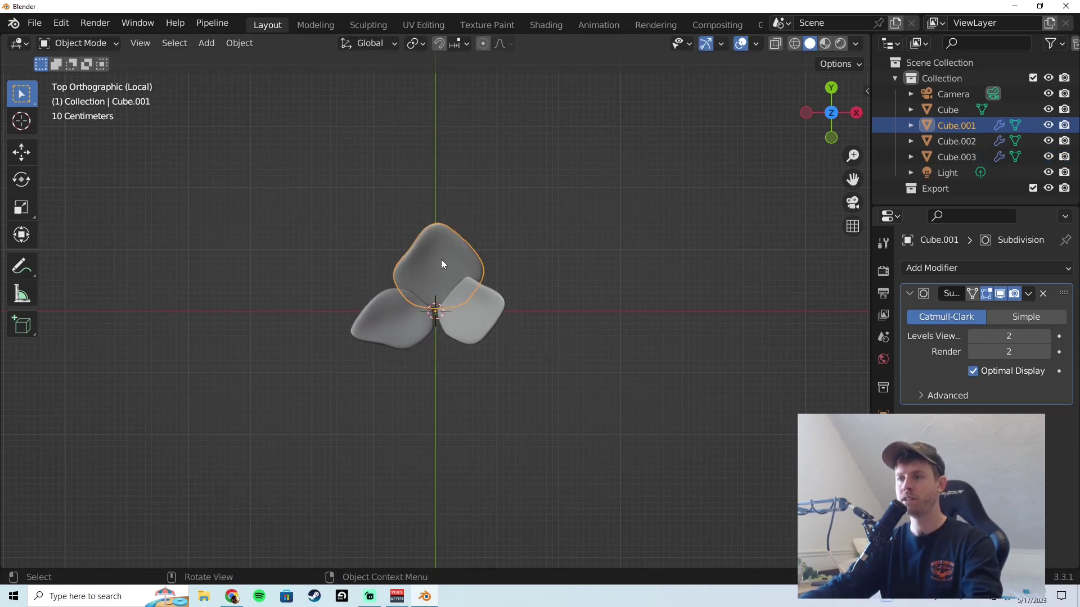
key("KP_1")
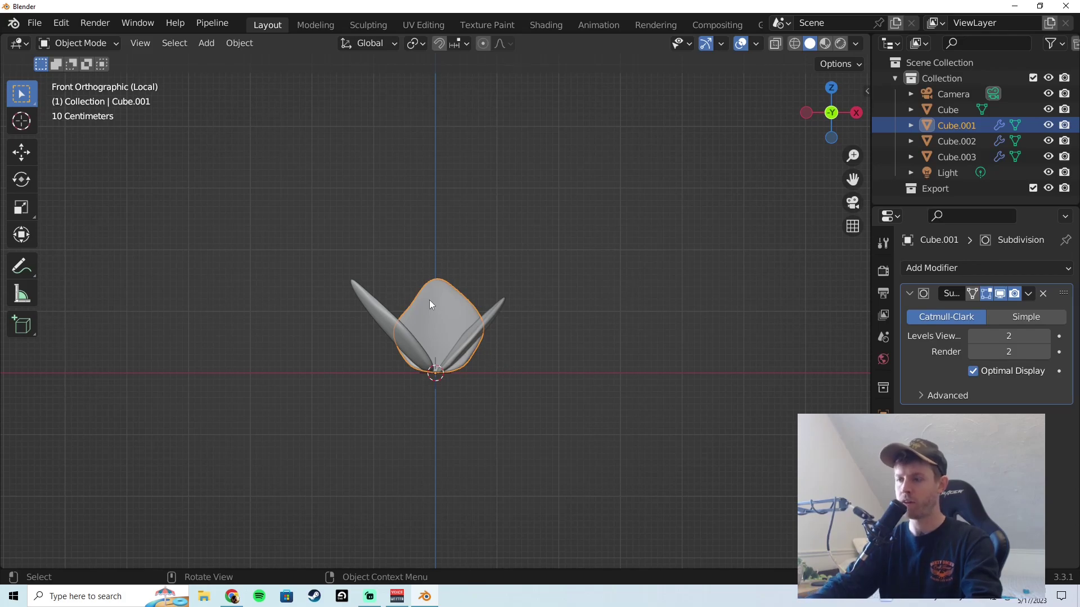
key("KP_7")
key("shift+d")
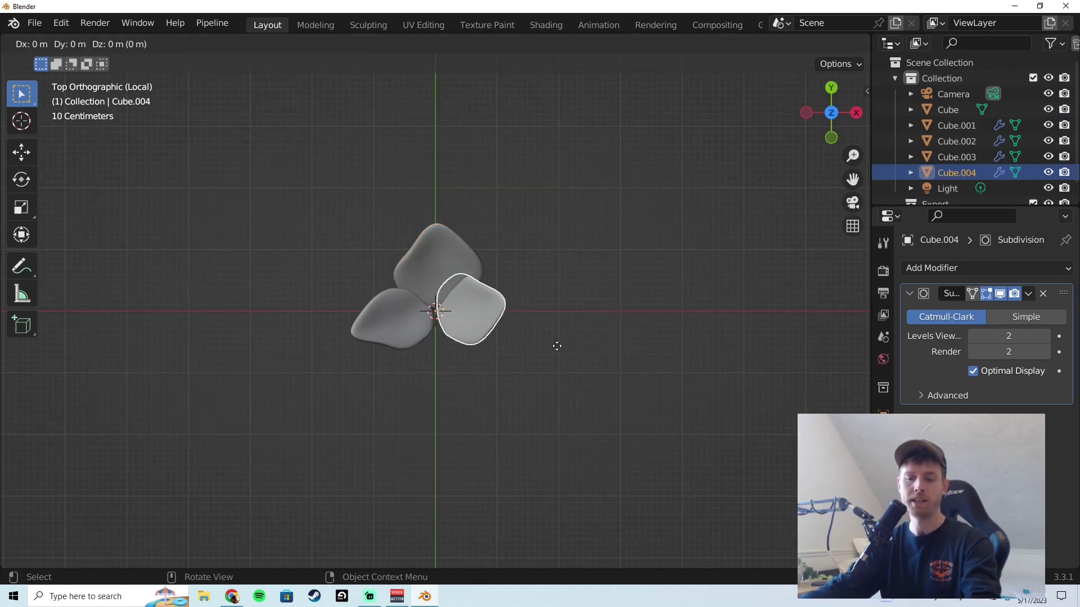
key("r")
left_click(432, 480)
key("s")
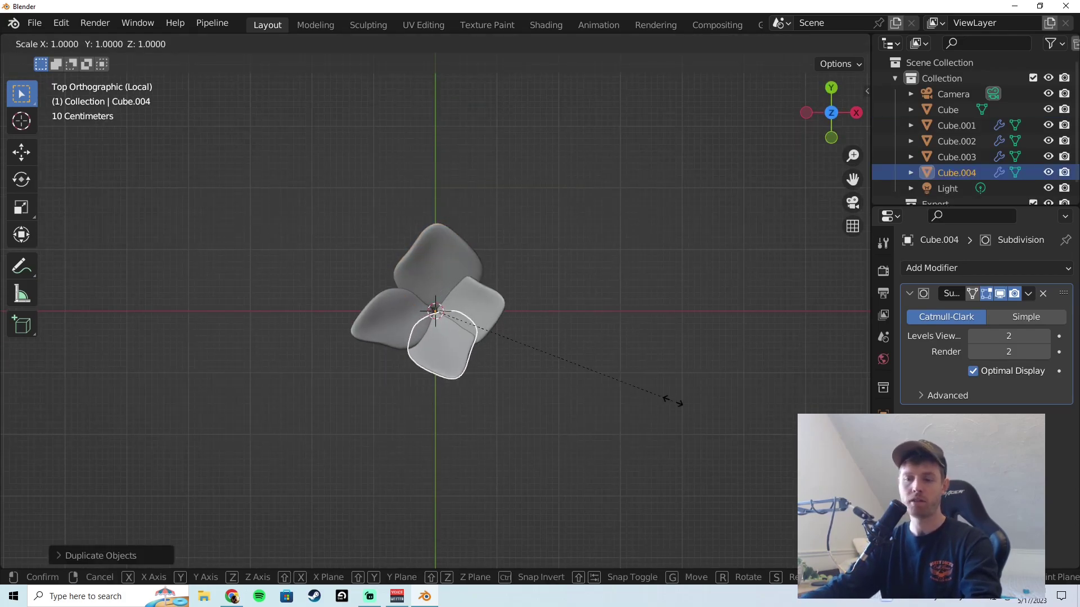
key("shift+z")
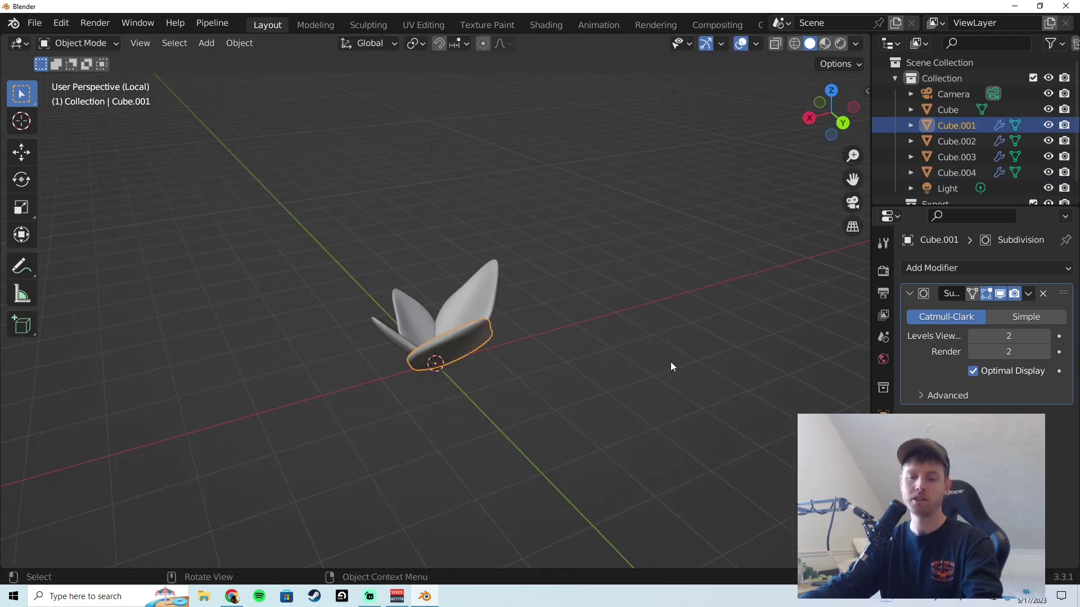
- Narrow the original rear leaf by scaling it along the X axis
key("s")
key("x")
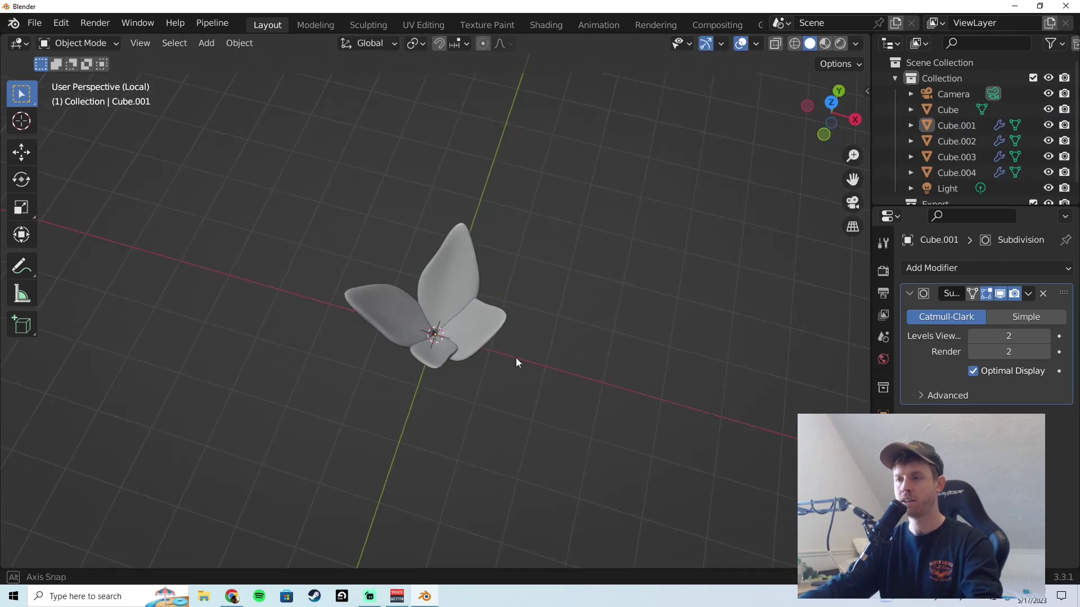
middle_click_drag(515, 357, 613, 309)
- Rotate two of the leaves, including the large left one, in front view to vary their tilt
left_click(437, 326)
key("KP_1")
key("r")
left_click(577, 332)
left_click(355, 281)
key("r")
left_click(347, 294)
- Rotate the large left leaf around its base in the left side view
key("KP_3")
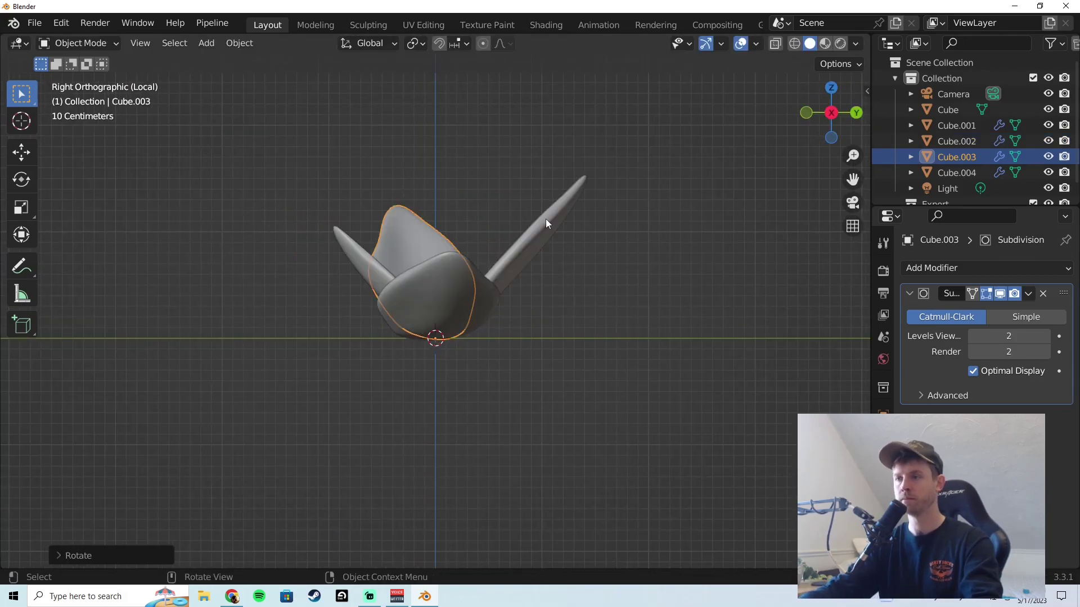
middle_click_drag(546, 219, 451, 244)
left_click(419, 228)
key("ctrl+KP_3")
left_click(451, 244)
key("r")
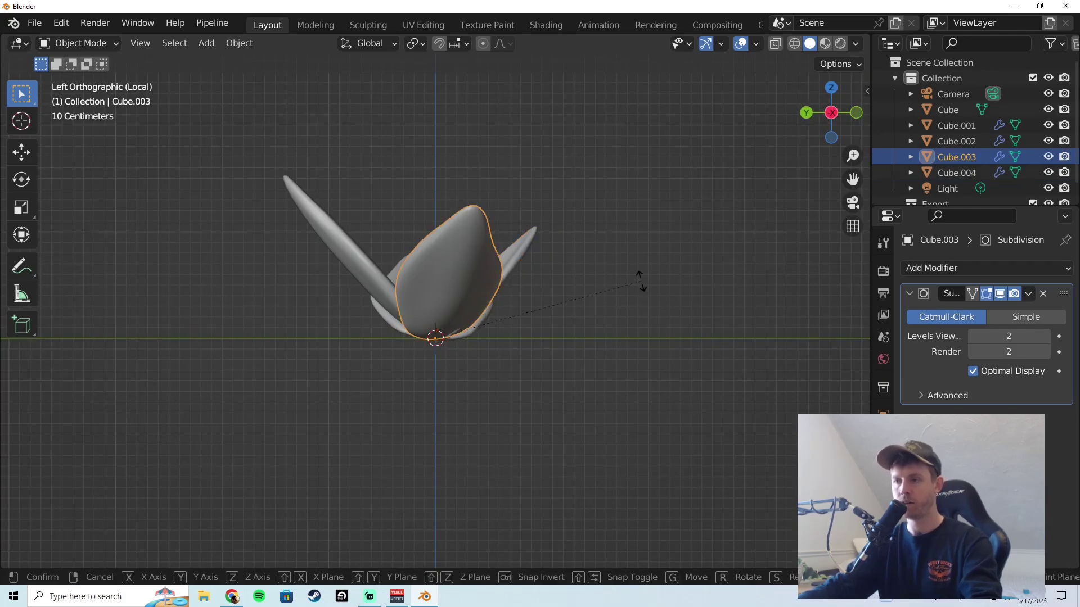
left_click(641, 283)
- Duplicate the small front leaf in place and rotate the copy about 18 degrees upright in right side view
middle_click_drag(641, 283, 351, 336)
left_click(208, 332)
middle_click_drag(208, 332, 616, 332)
left_click(450, 356)
key("KP_3")
key("shift+d")
key("Escape")
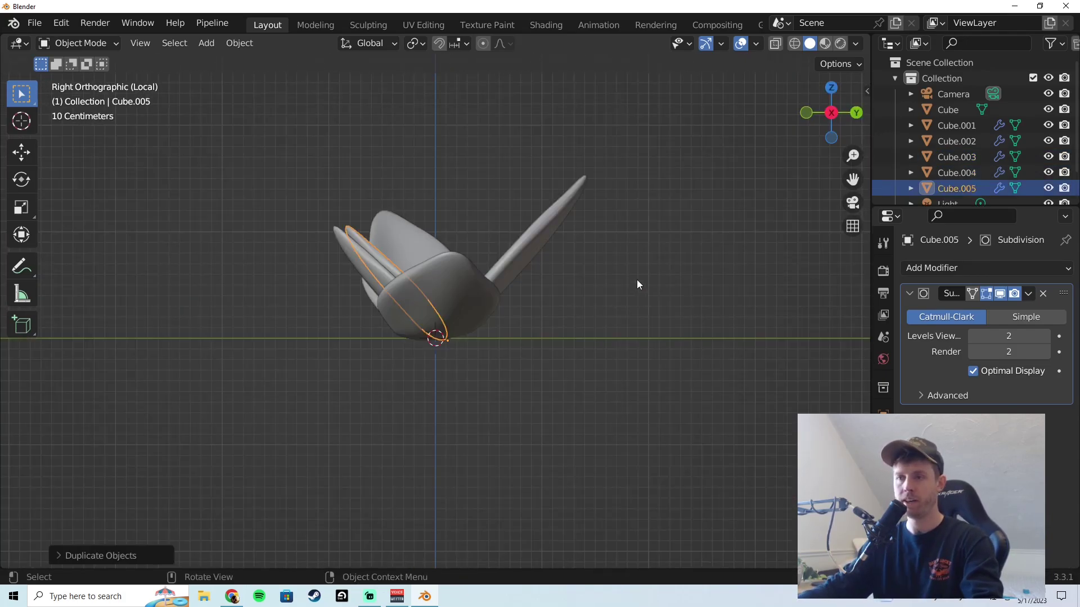
key("r")
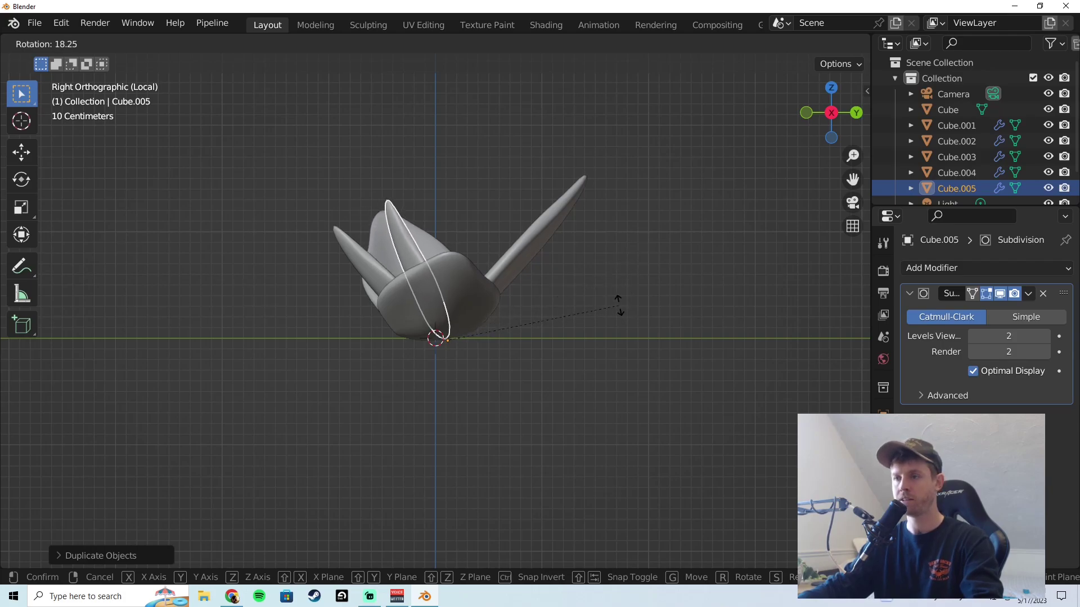
left_click(619, 307)
- Narrow the new leaf along the X axis in top view and lengthen it along Z in front view
key("KP_7")
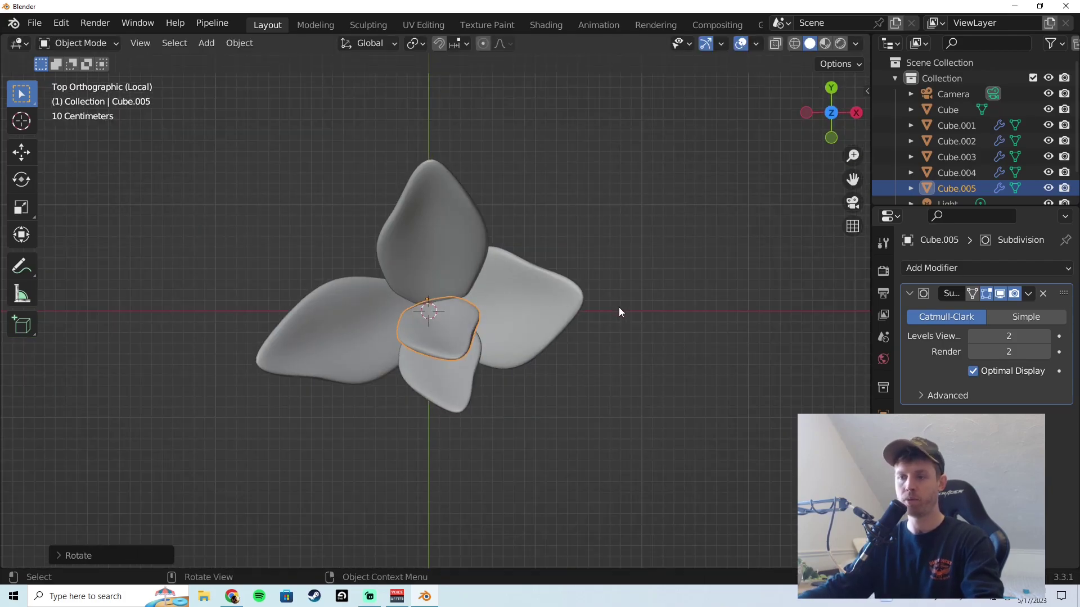
key("s")
key("x")
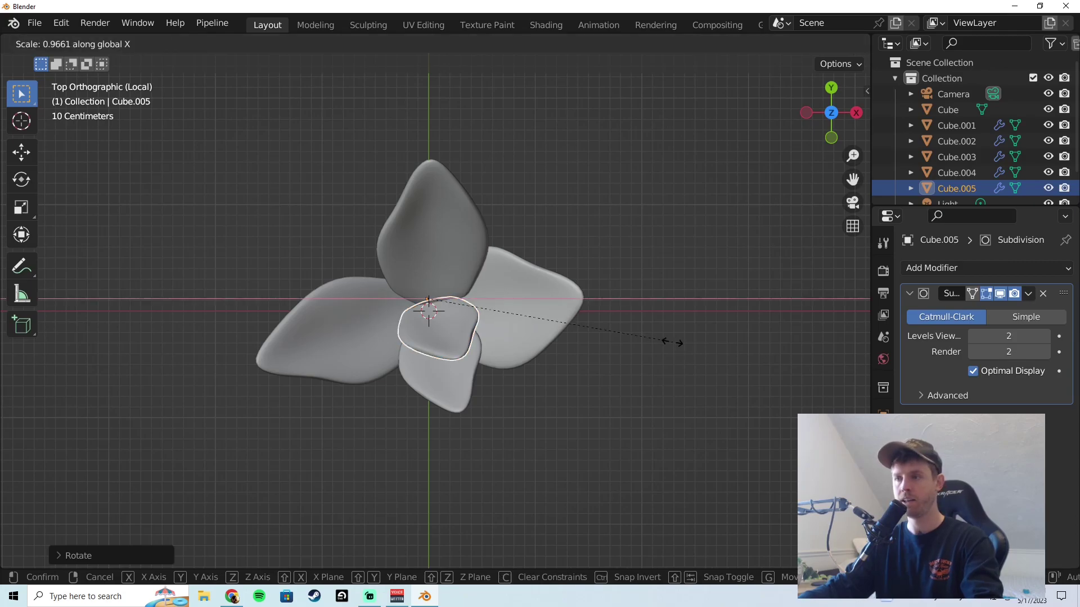
left_click(575, 367)
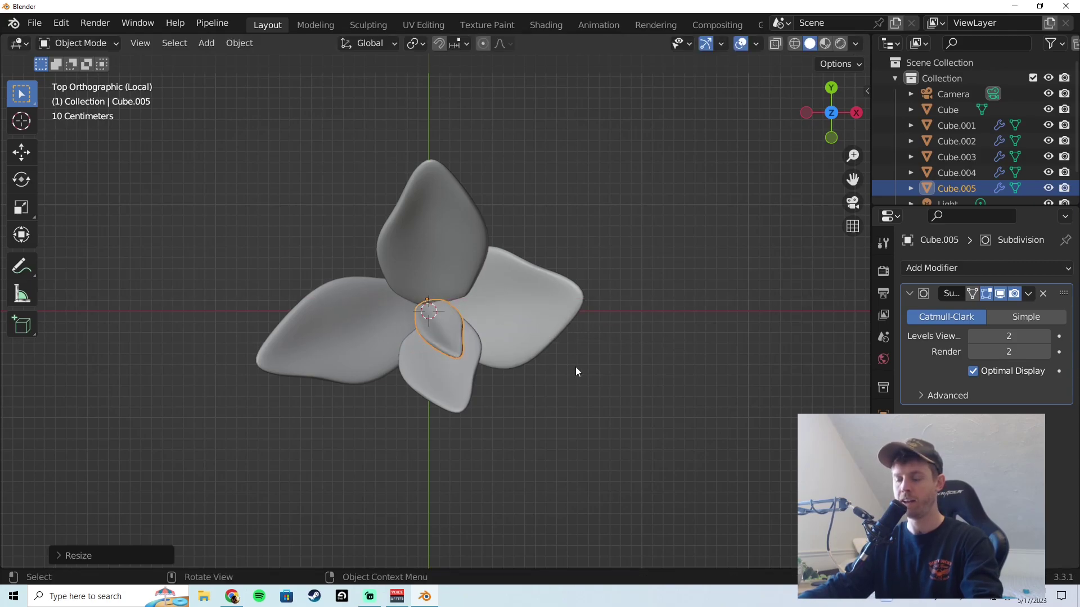
key("KP_1")
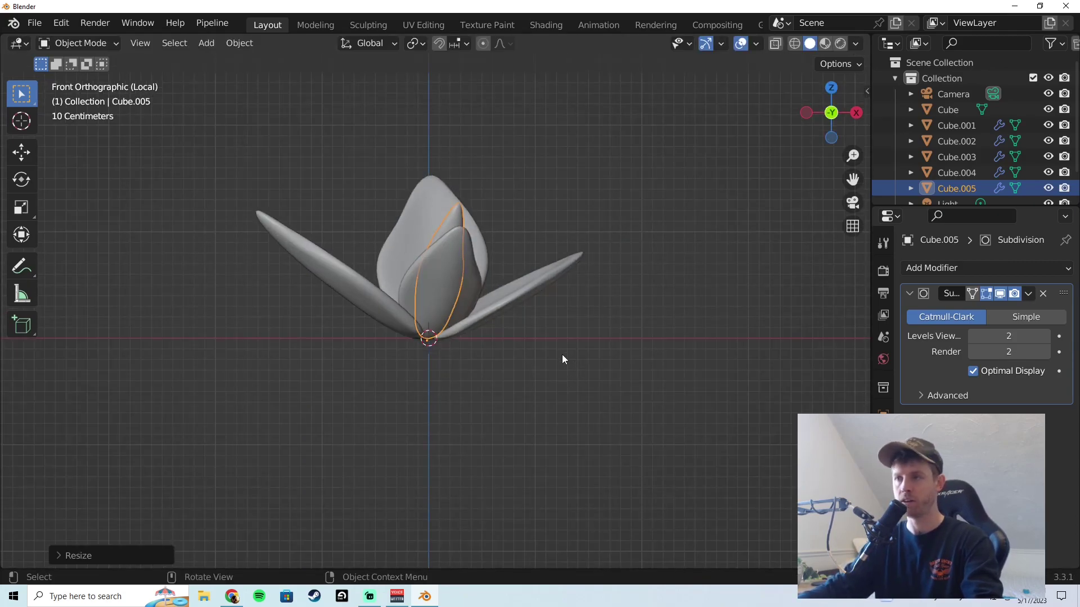
key("s")
key("z")
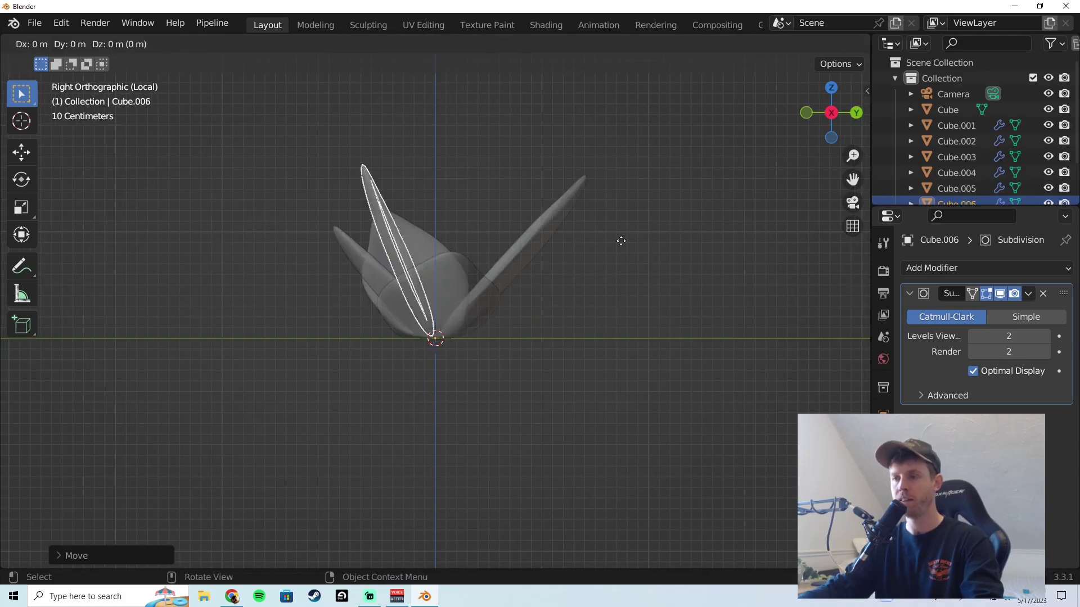
- Duplicate the narrow inner leaf in place and rotate the copy in top view to lie over the large right leaf
left_click(626, 240)
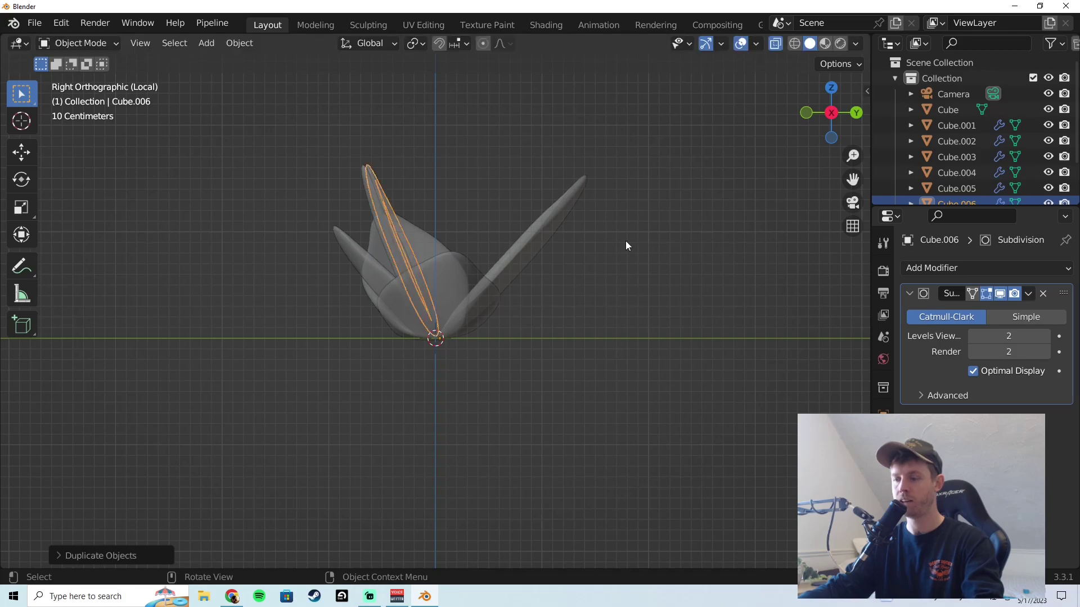
key("KP_7")
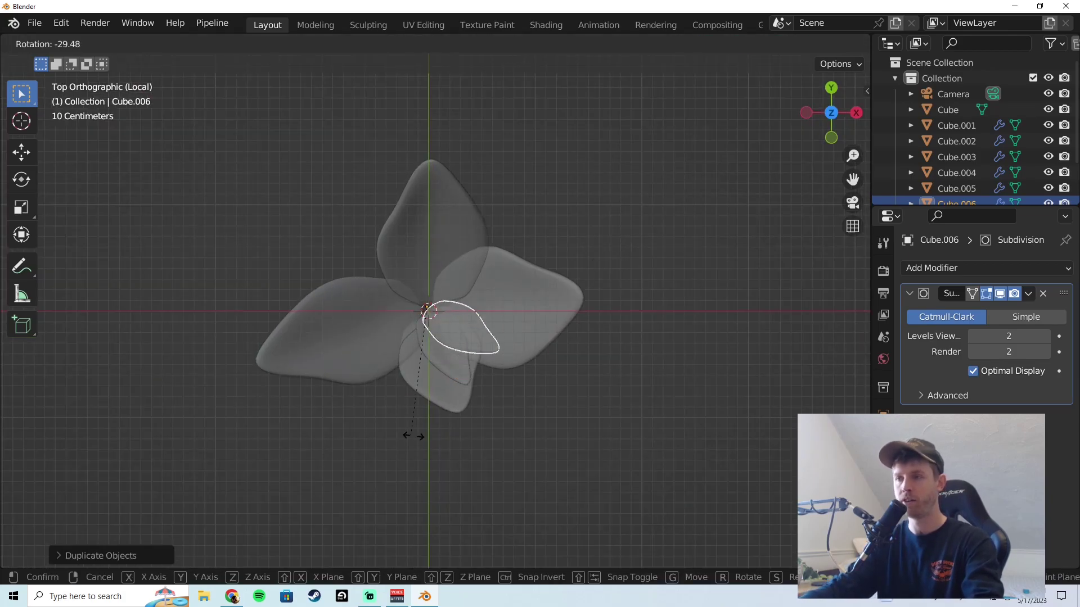
left_click(558, 382)
- Duplicate the inner leaf again, rotating the copy over the large left leaf in top view and nudging it toward the plant's center
key("shift+d")
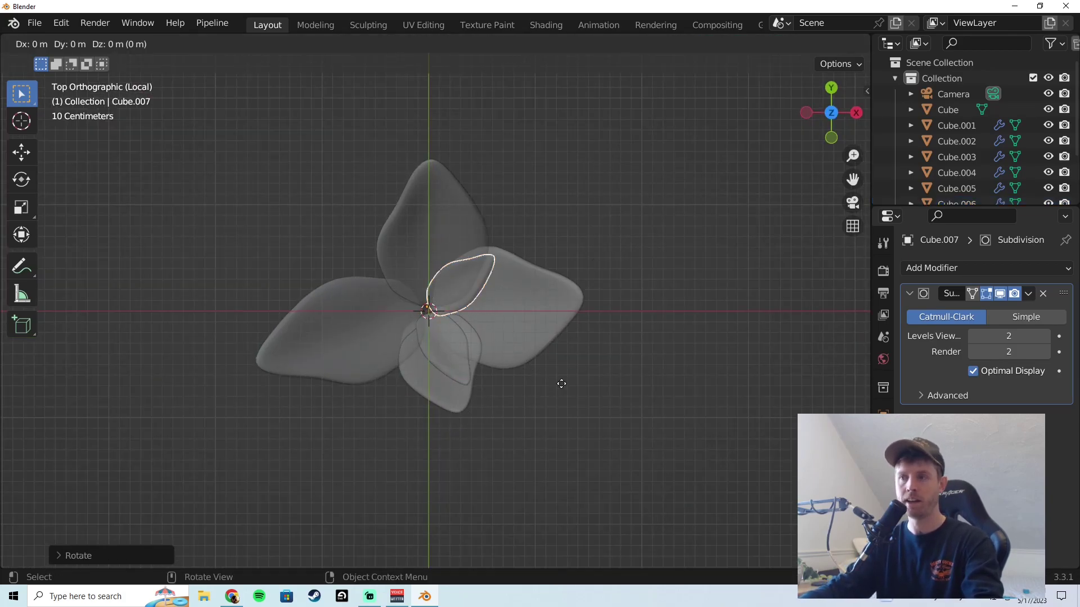
right_click(561, 383)
key("r")
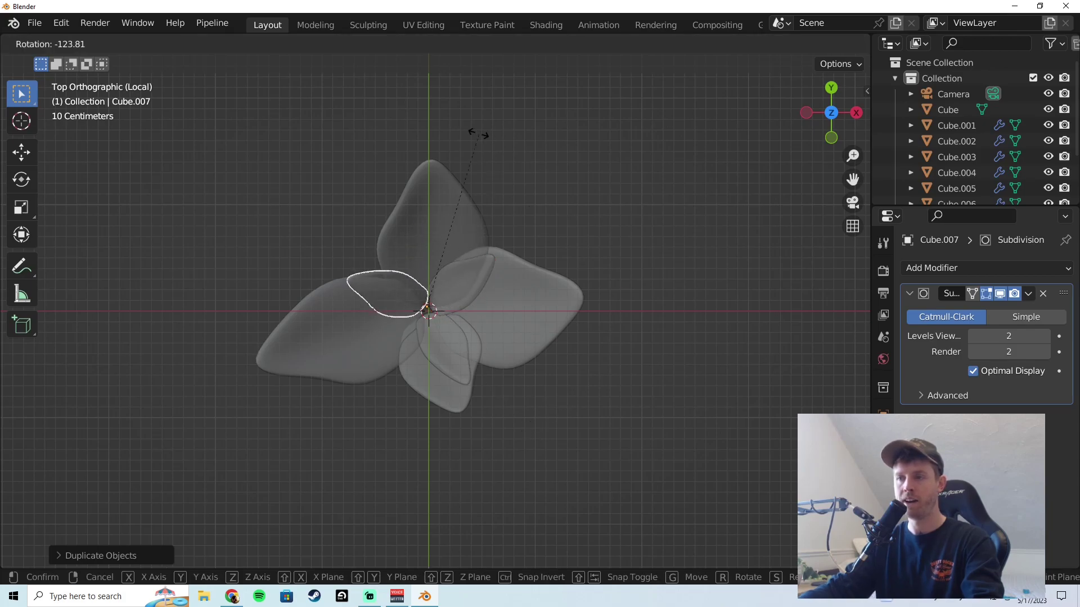
left_click(455, 130)
key("g")
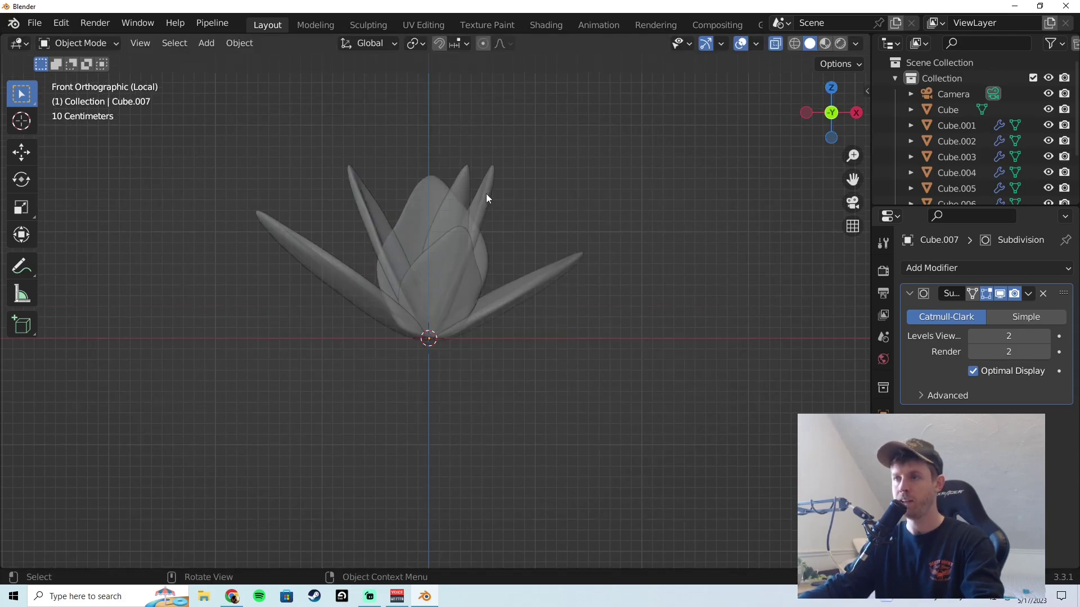
left_click(486, 193)
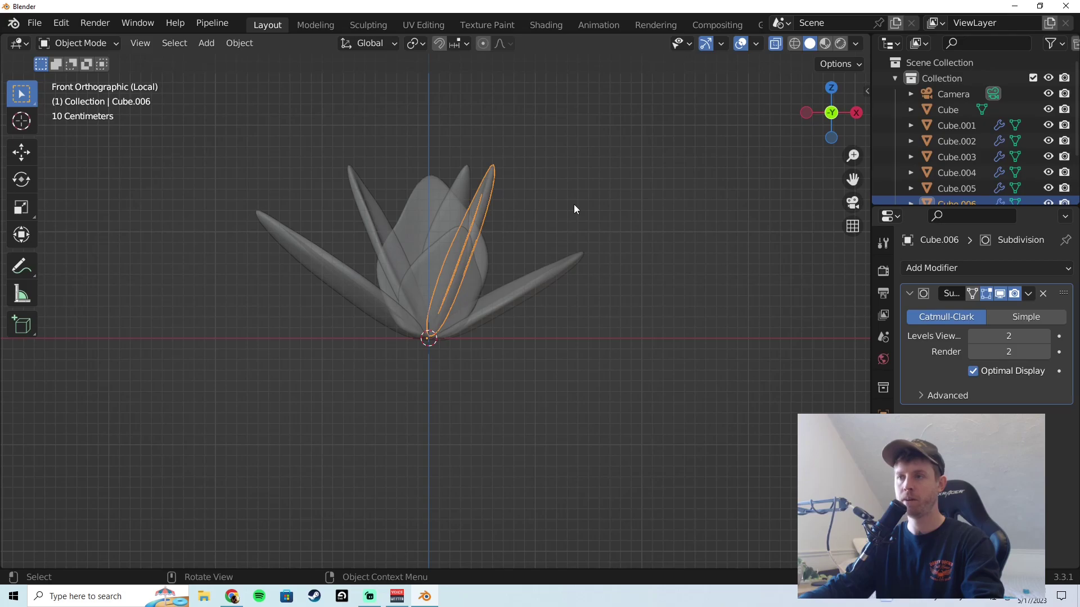
- Shorten the right inner leaf by scaling it along the Z axis in front view
key("s")
key("z")
left_click(611, 212)
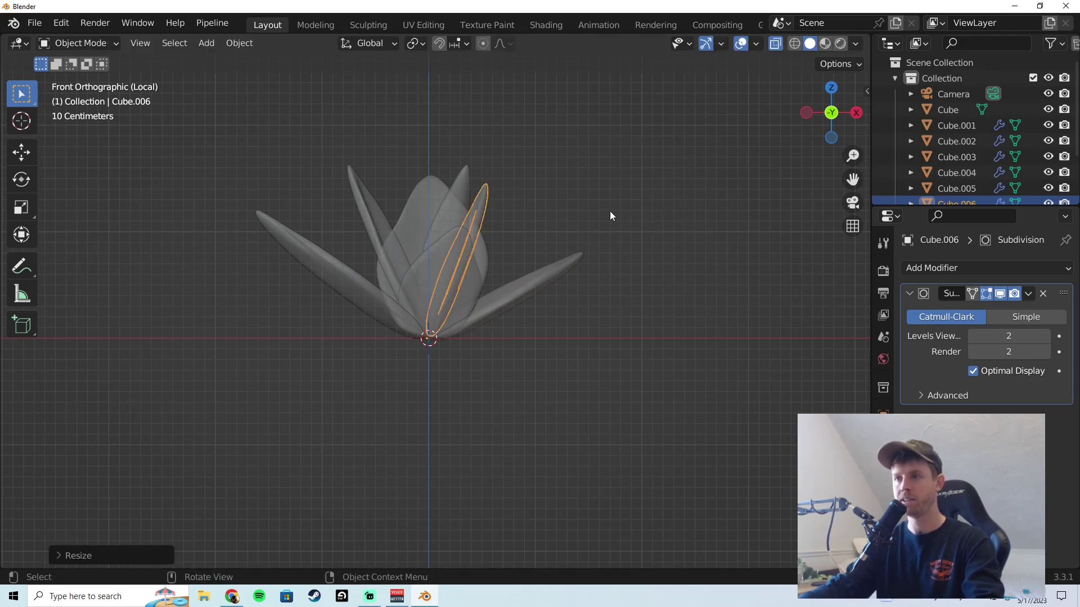
middle_click_drag(610, 212, 612, 276)
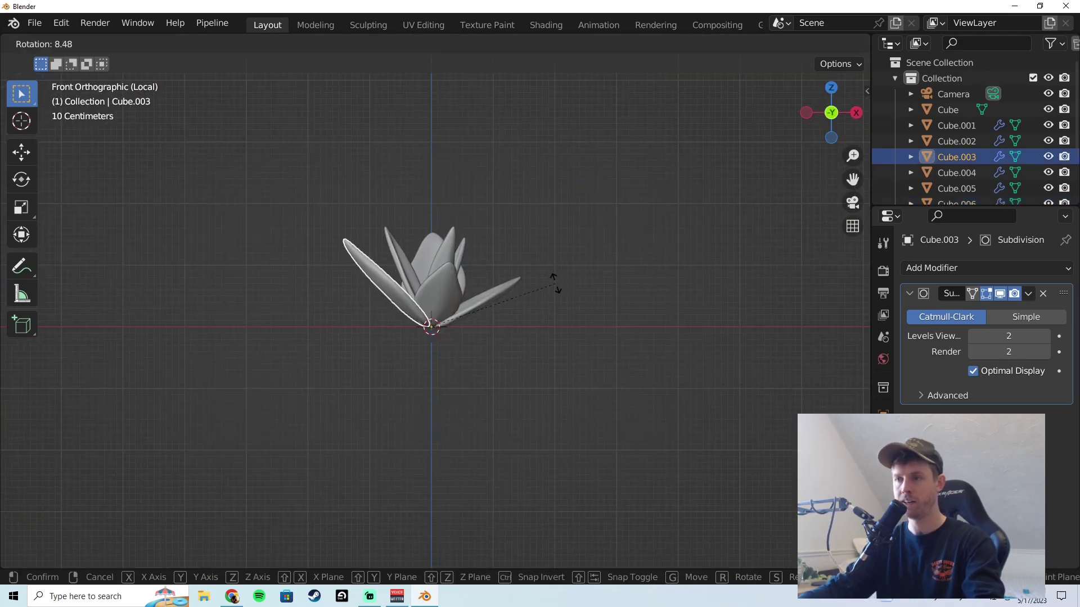
- Rotate the large left leaf about 8 degrees in front view and shift it slightly outward, and rotate the large right leaf slightly
left_click(555, 285)
key("g")
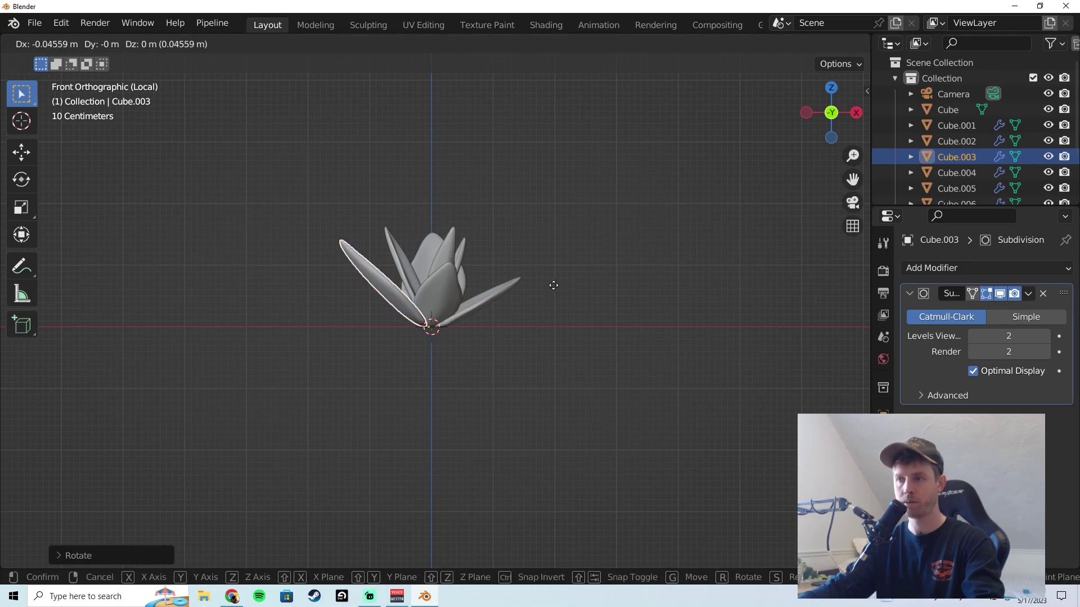
left_click(553, 285)
left_click(508, 293)
key("r")
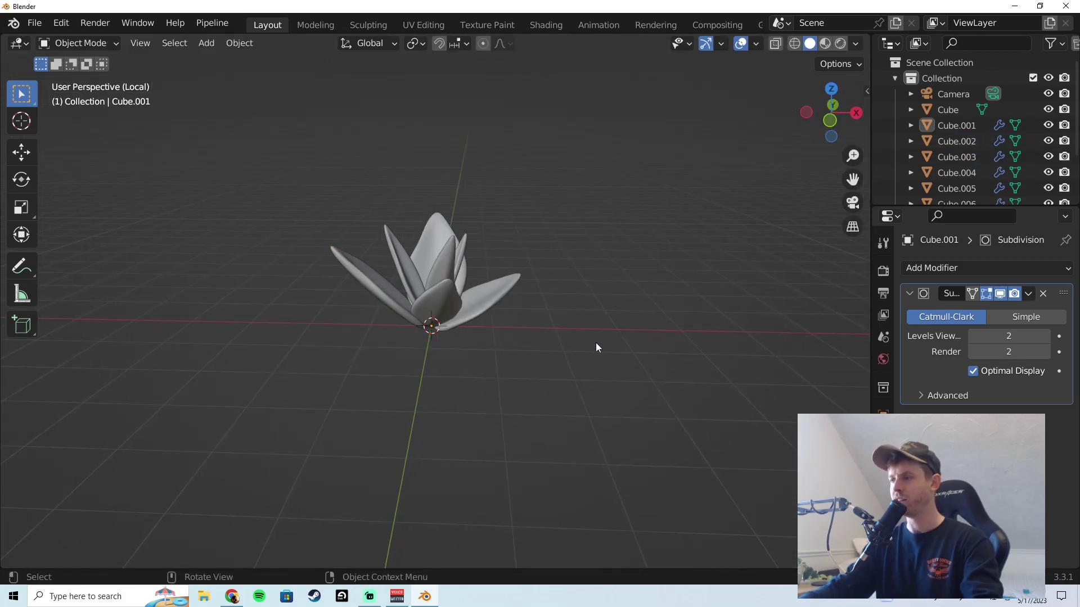
- Exit local view and apply the Subdivision modifier on each leaf object, Cube.001 through Cube.007
key("KP_Divide")
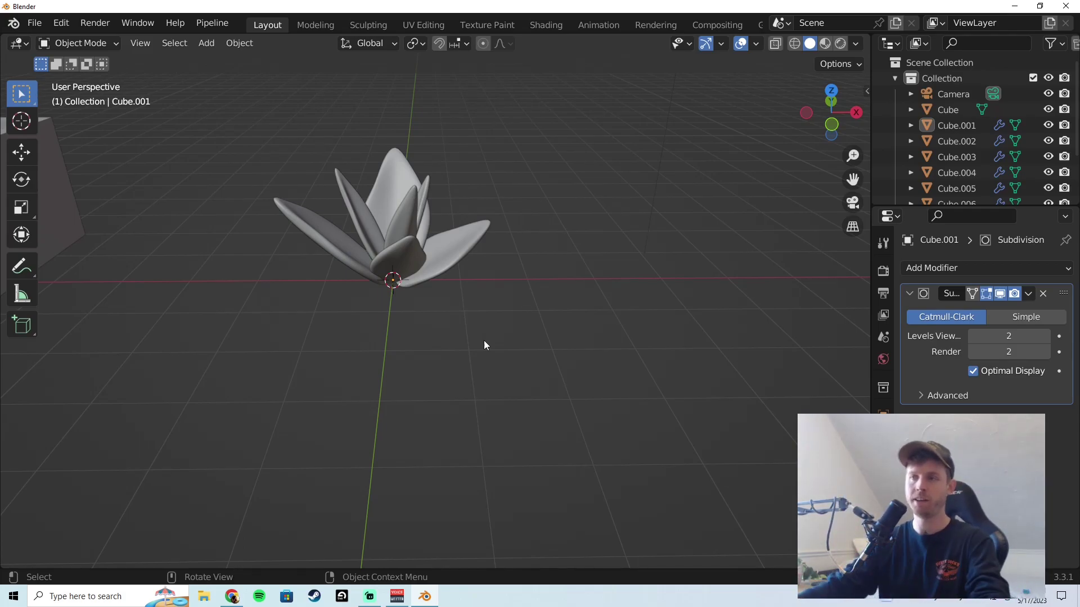
key("z")
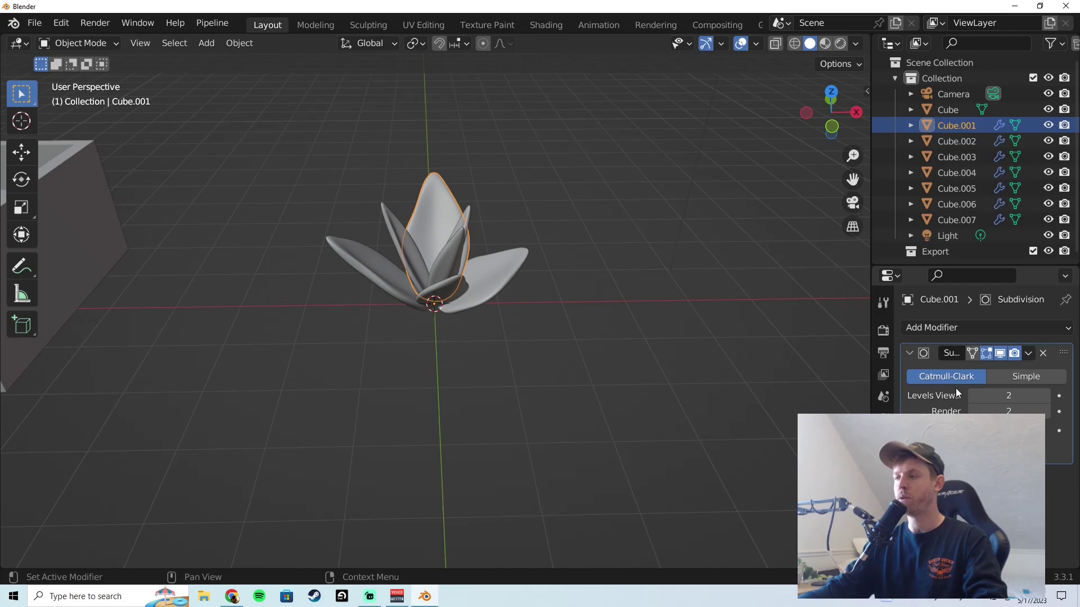
left_click(955, 156)
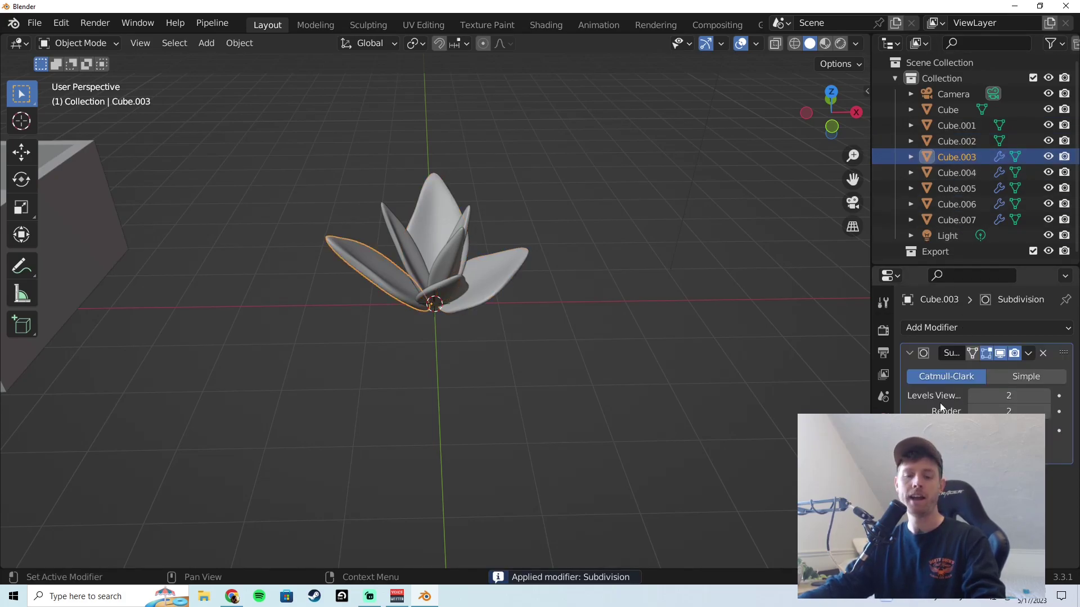
key("ctrl+a")
left_click(971, 172)
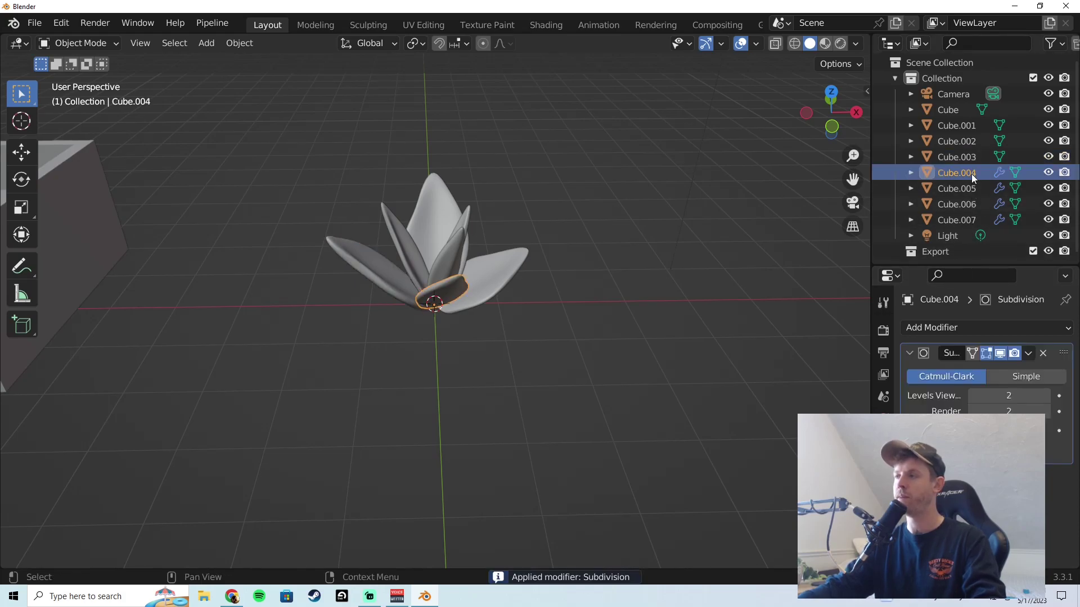
key("ctrl+a")
left_click(956, 189)
key("ctrl+a")
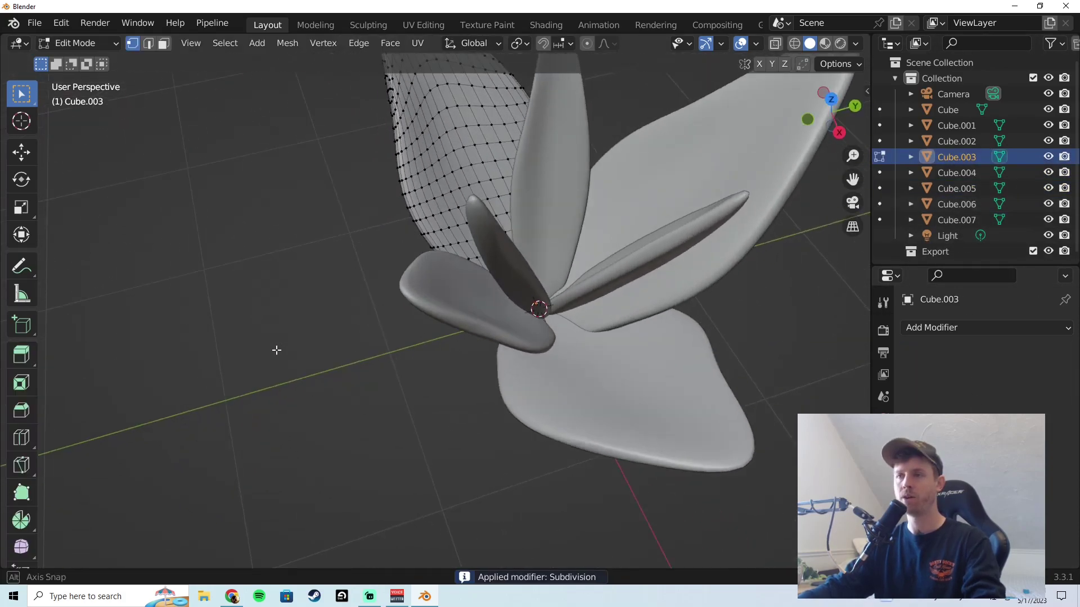
- Select all seven leaves in front view and join them into a single object
middle_click_drag(275, 353, 431, 302)
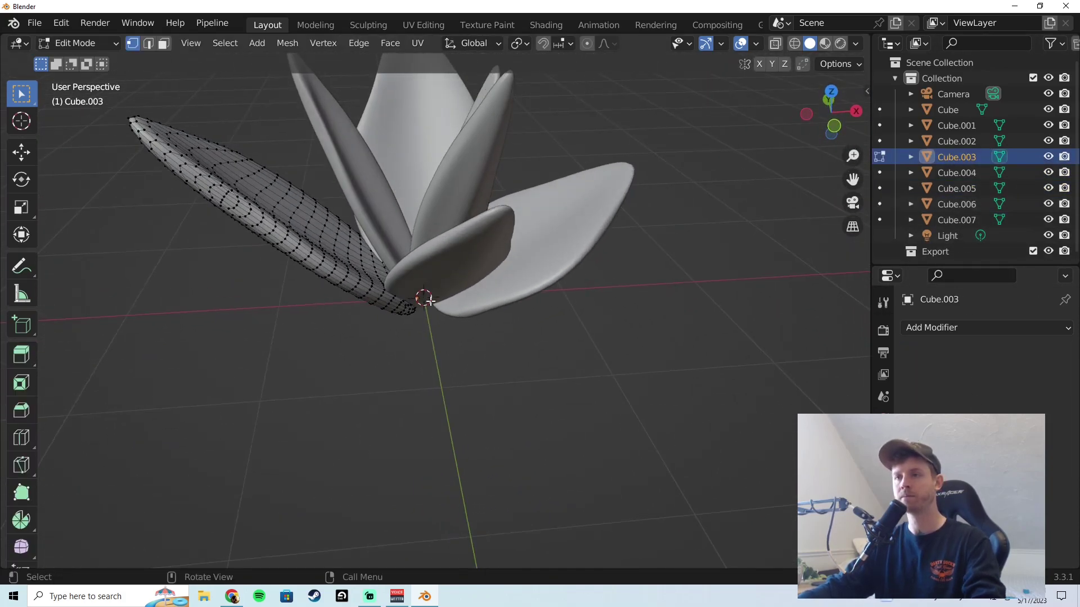
key("Tab")
key("KP_1")
left_click_drag(533, 403, 325, 278)
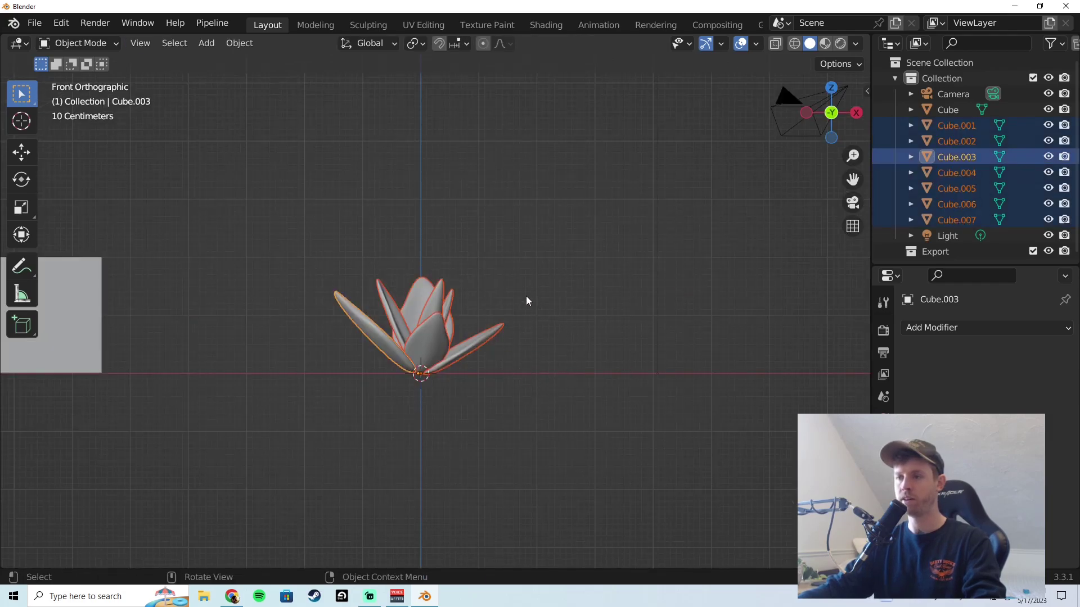
middle_click_drag(527, 301, 589, 306)
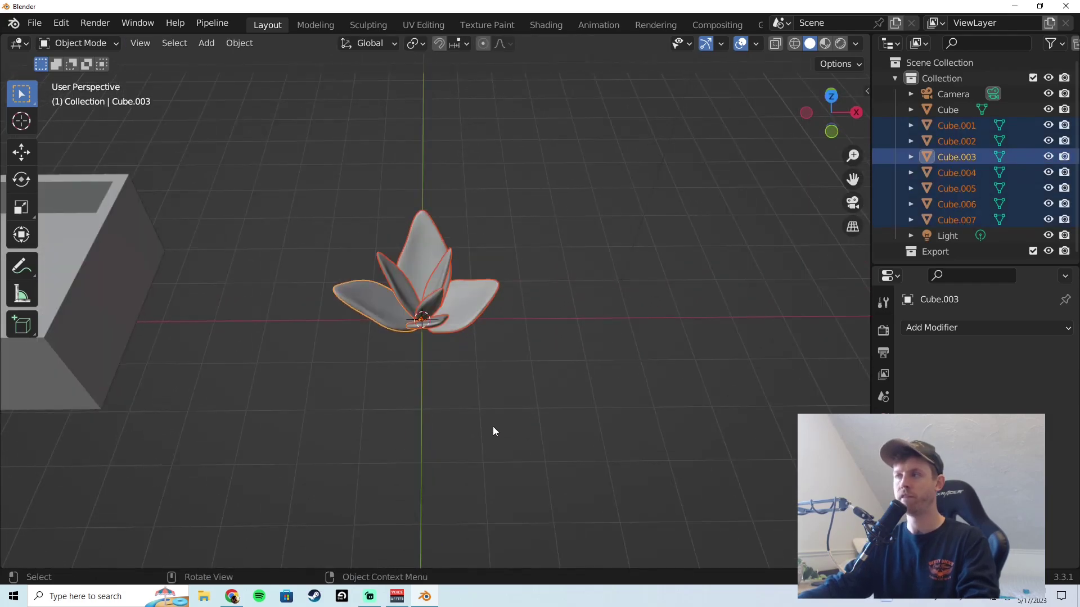
key("ctrl+j")
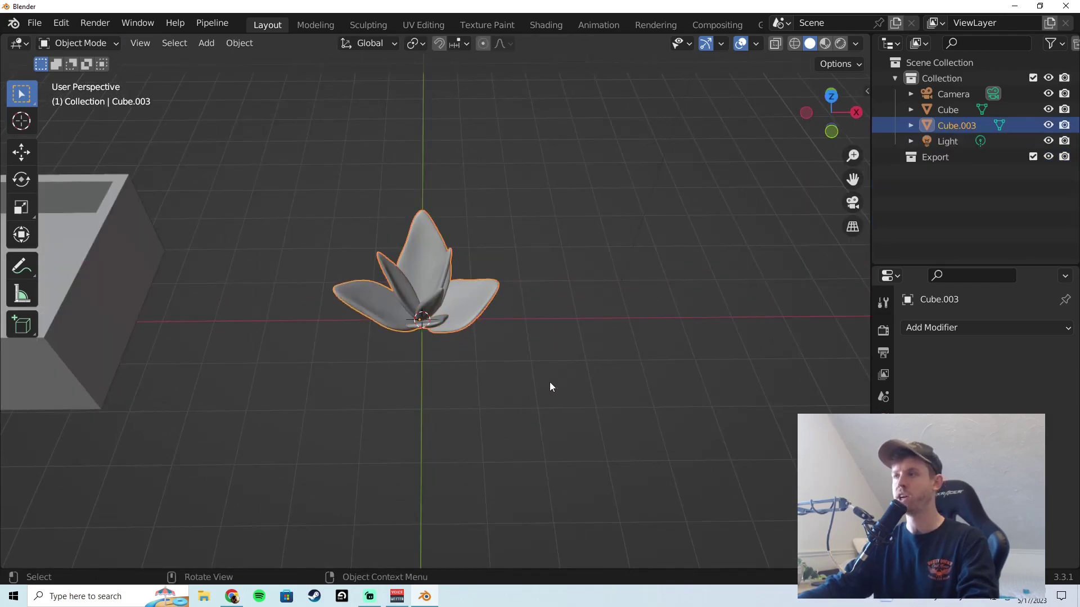
- Rename the joined leaf object as Plant
double_click(953, 126)
type("Plan")
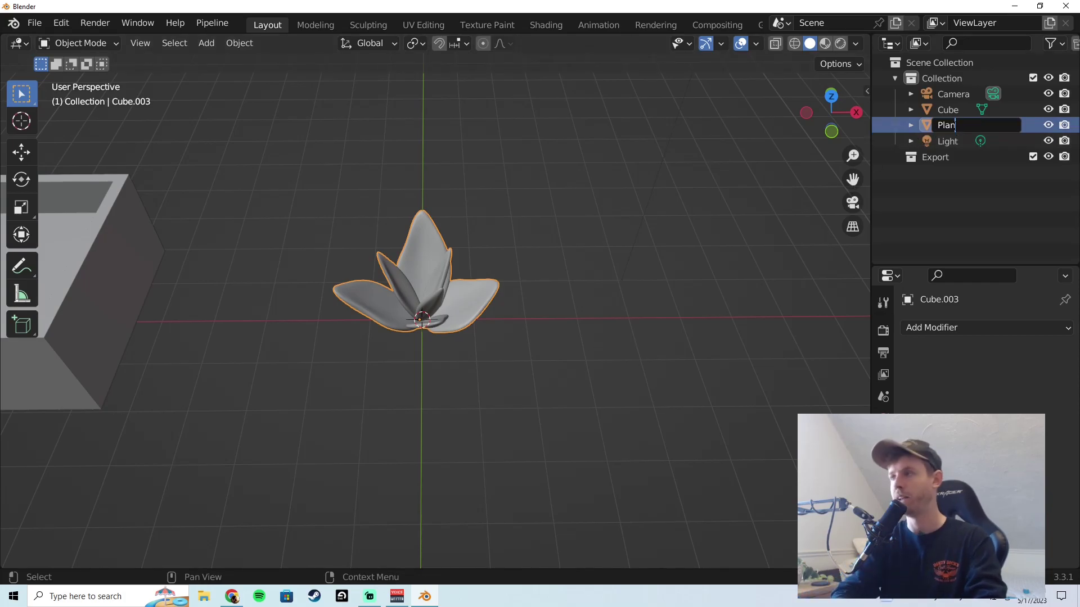
type("t")
key("Return")
left_click(453, 379)
- Set the plant's origin to its geometry
key("KP_1")
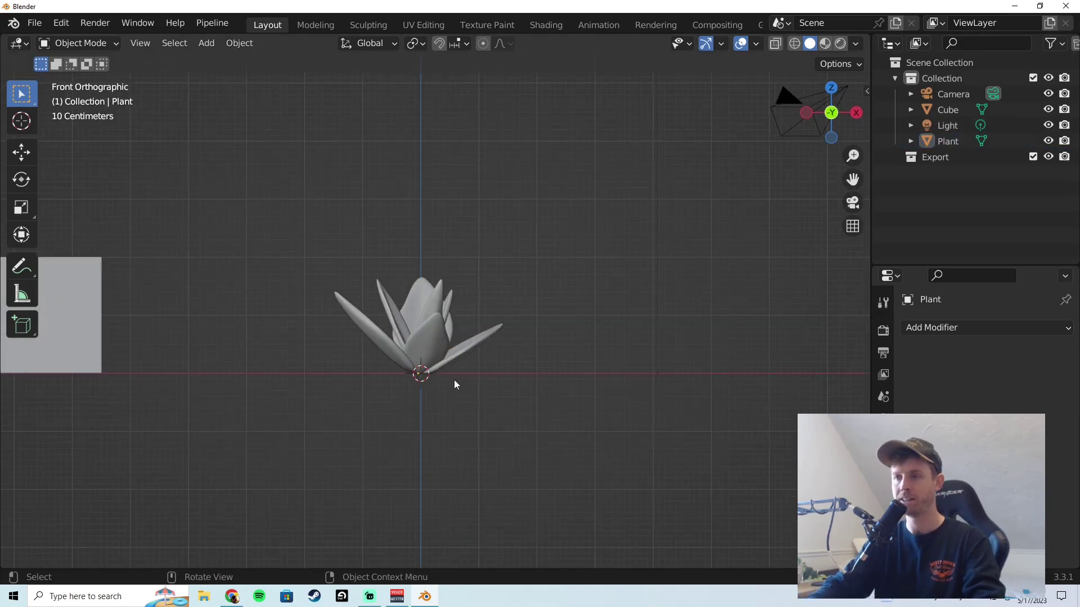
scroll(454, 380, "up", 4)
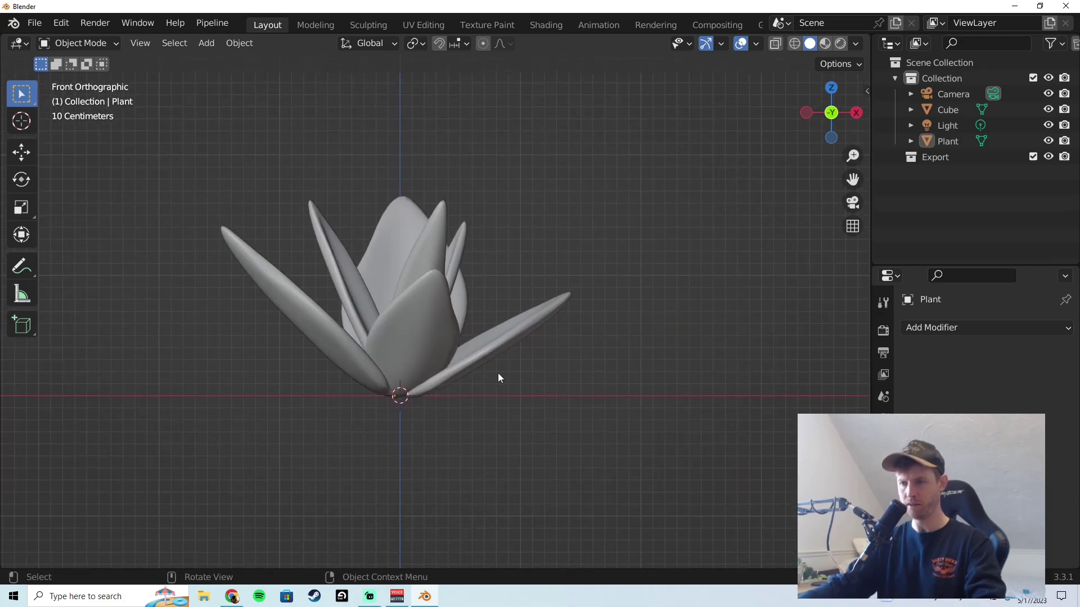
left_click(422, 362)
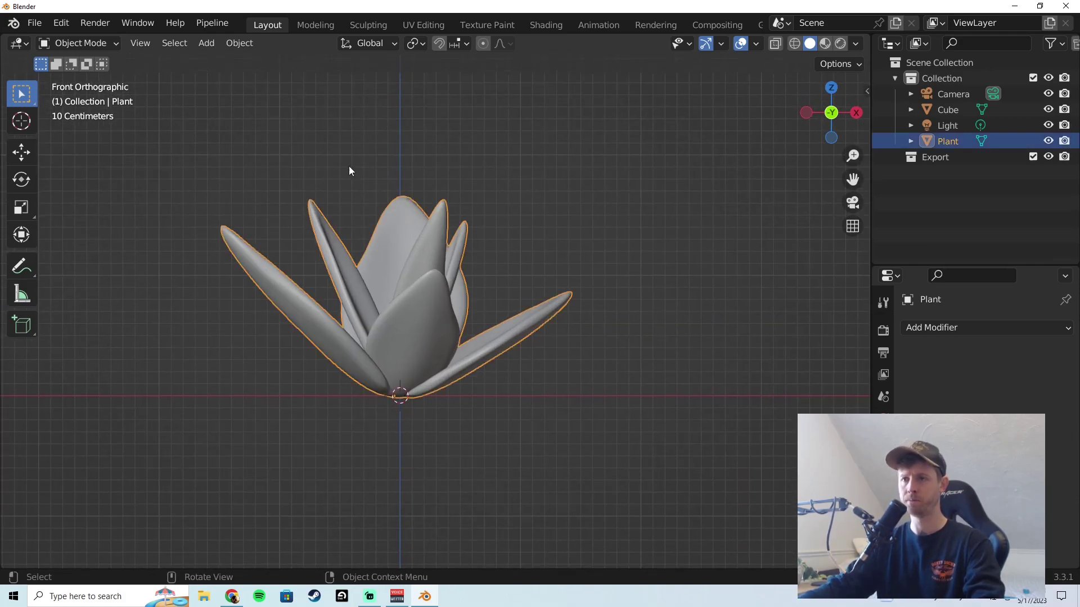
left_click(241, 42)
mouse_move(206, 43)
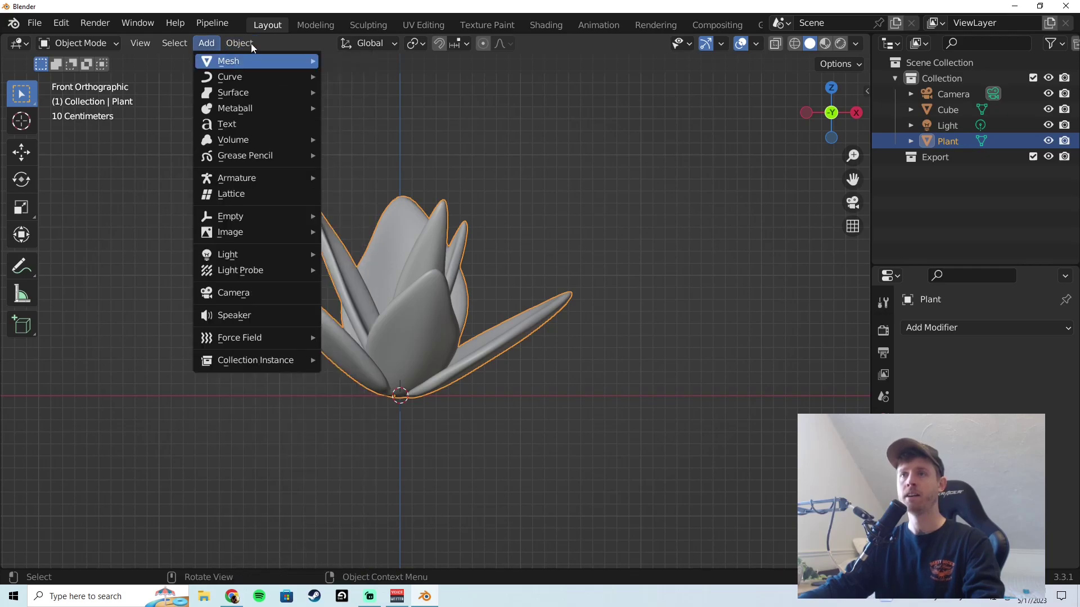
key("Escape")
left_click(235, 45)
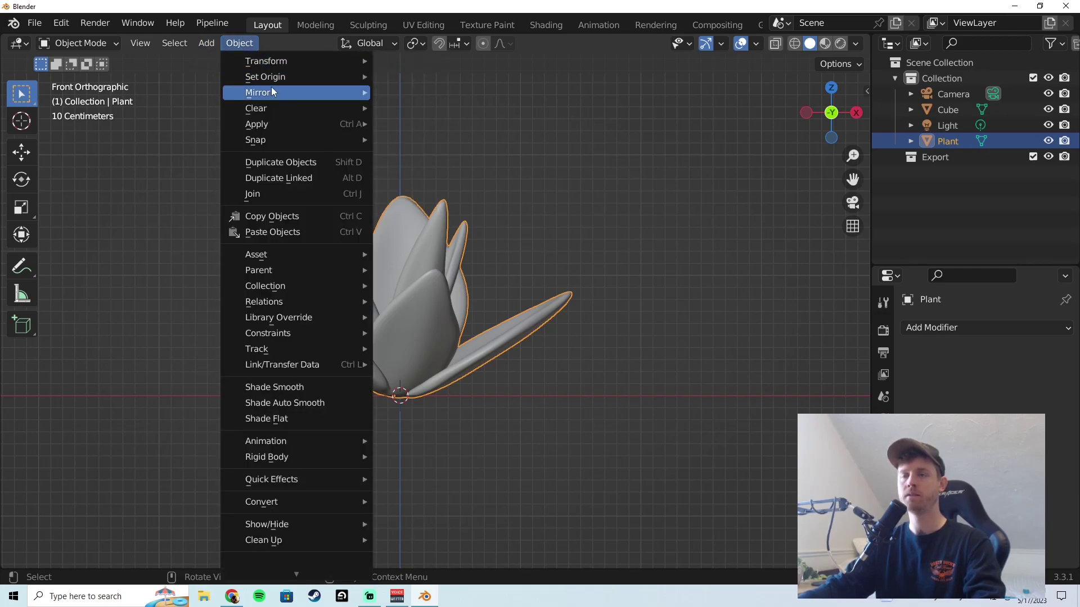
mouse_move(284, 77)
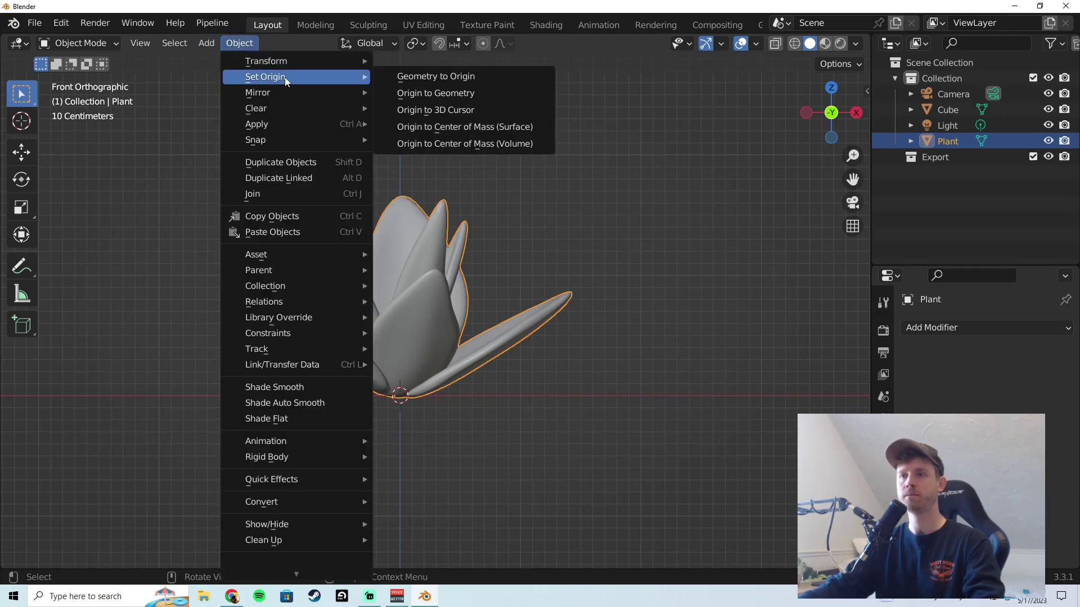
left_click(464, 93)
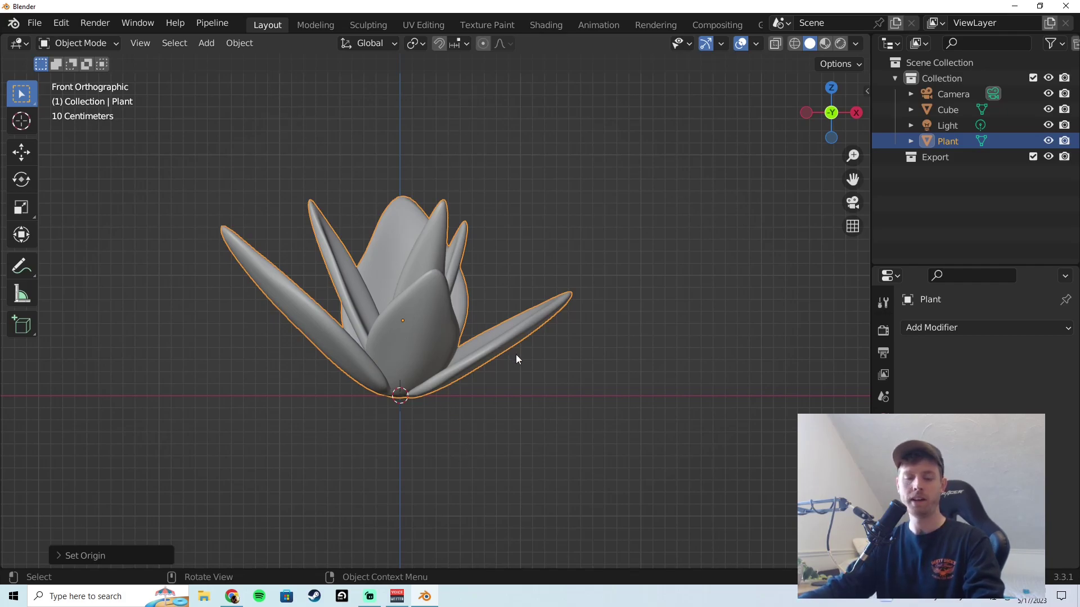
- Snap the Plant to the 3D cursor and move its entire mesh up along Z until the leaf base sits on the origin
key("shift+s")
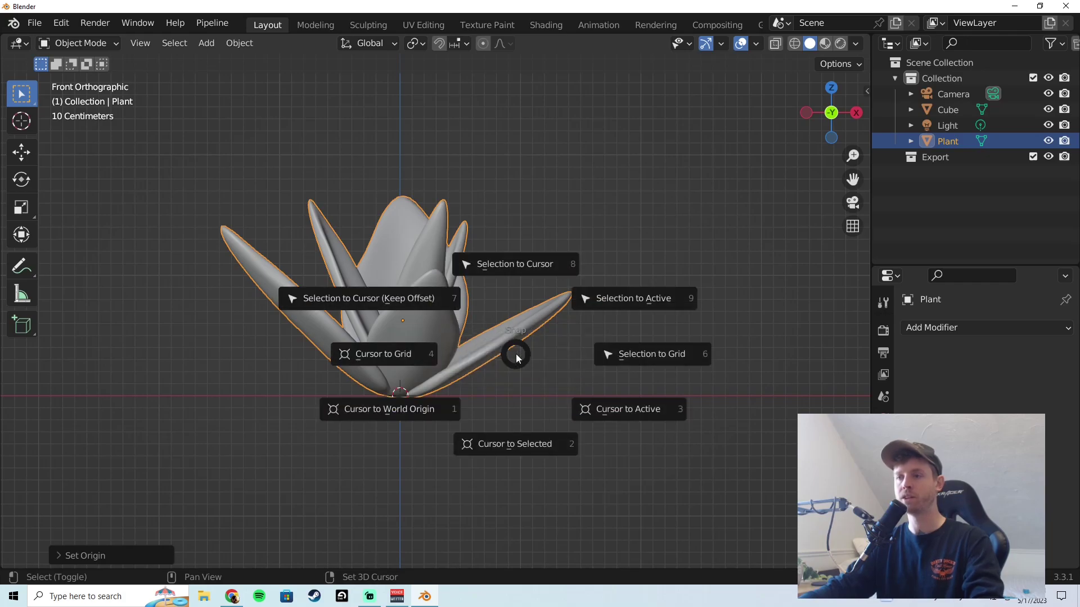
left_click(508, 264)
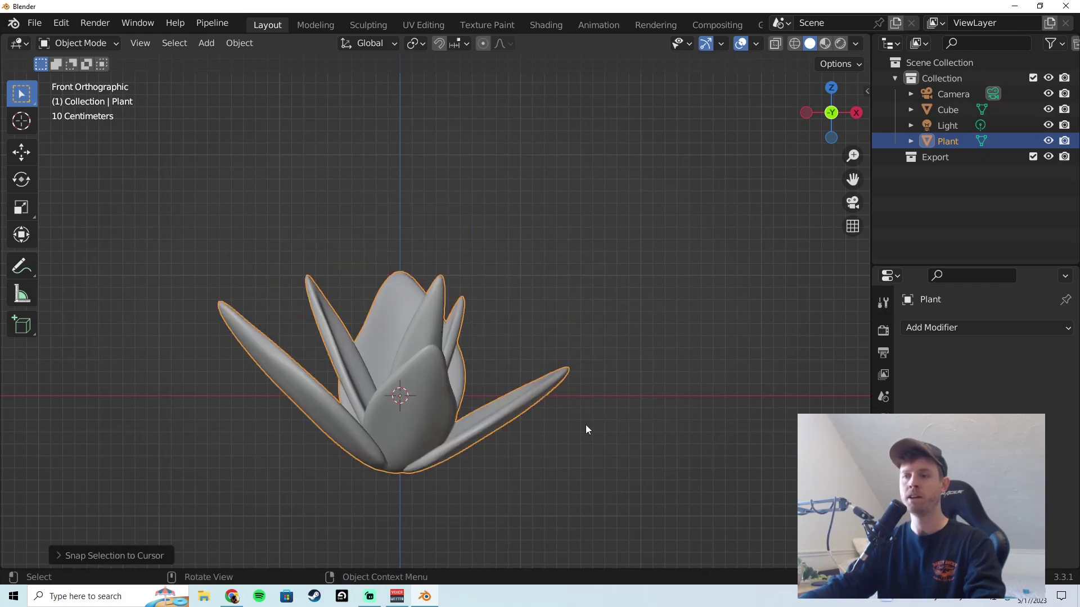
key("Tab")
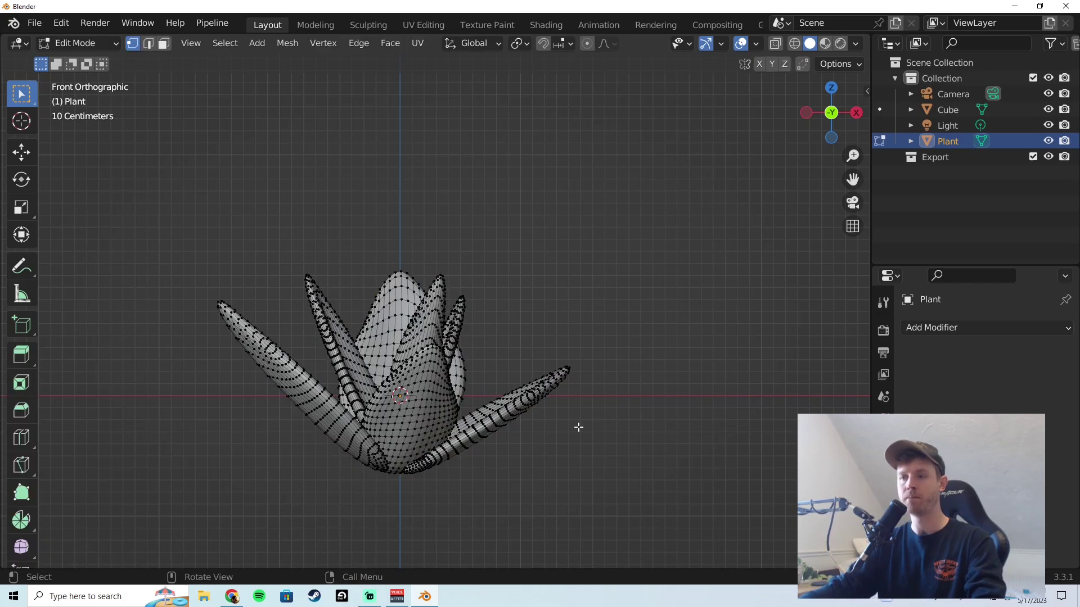
key("a")
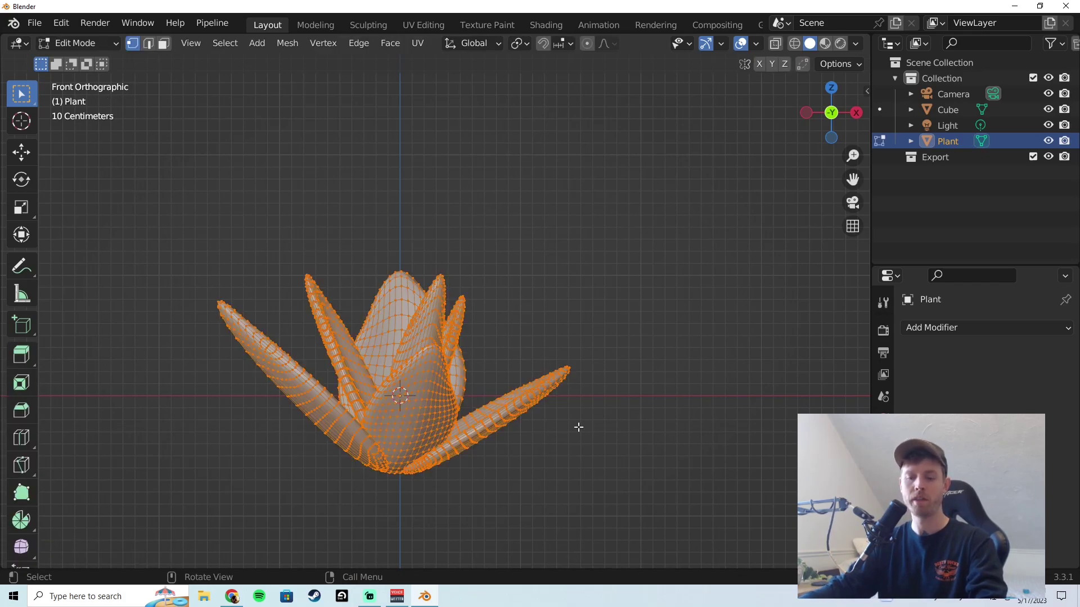
key("g")
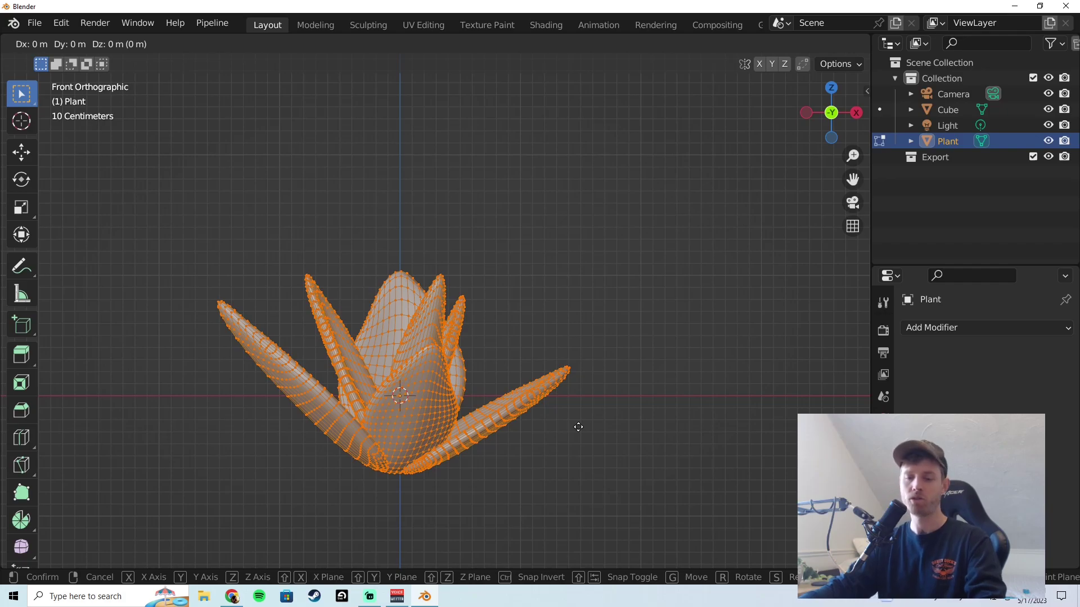
key("z")
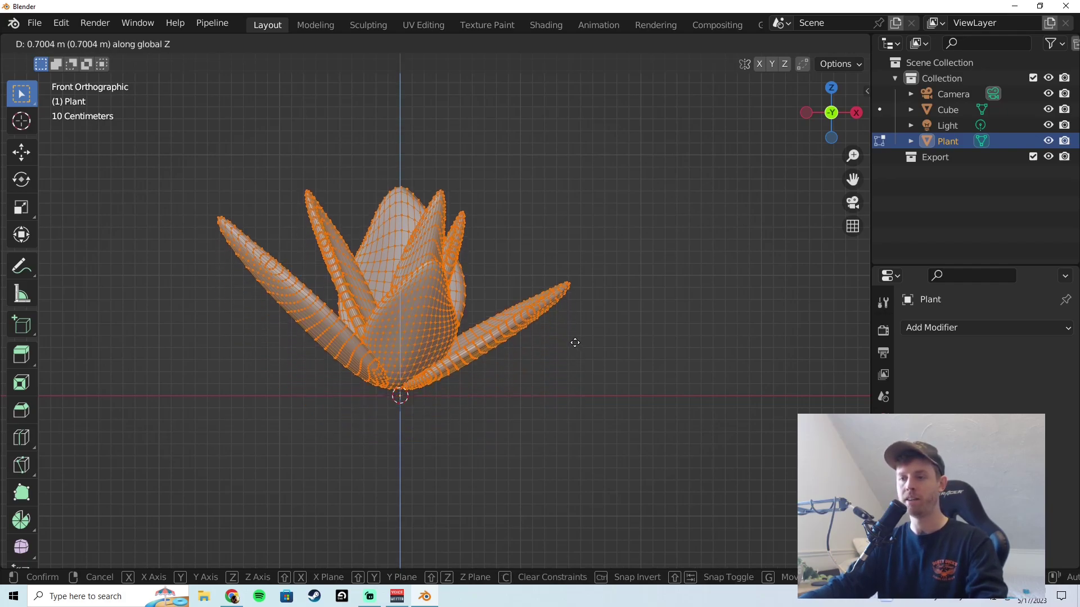
left_click(569, 344)
key("alt+a")
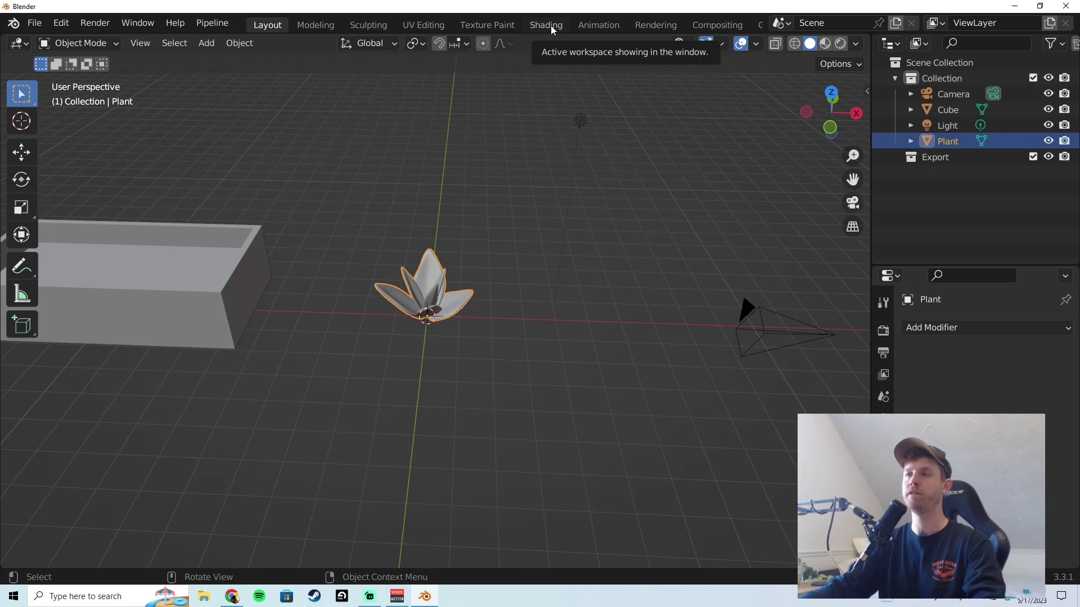
- Create a new material for the plant in the Shading workspace and name it Plant
left_click(552, 26)
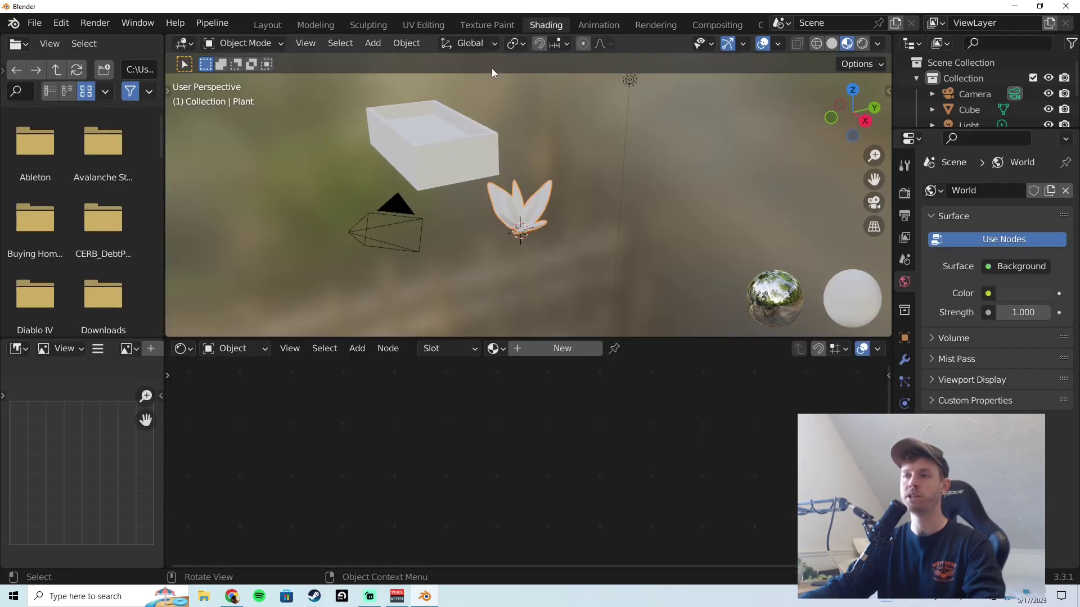
left_click_drag(166, 43, 148, 43)
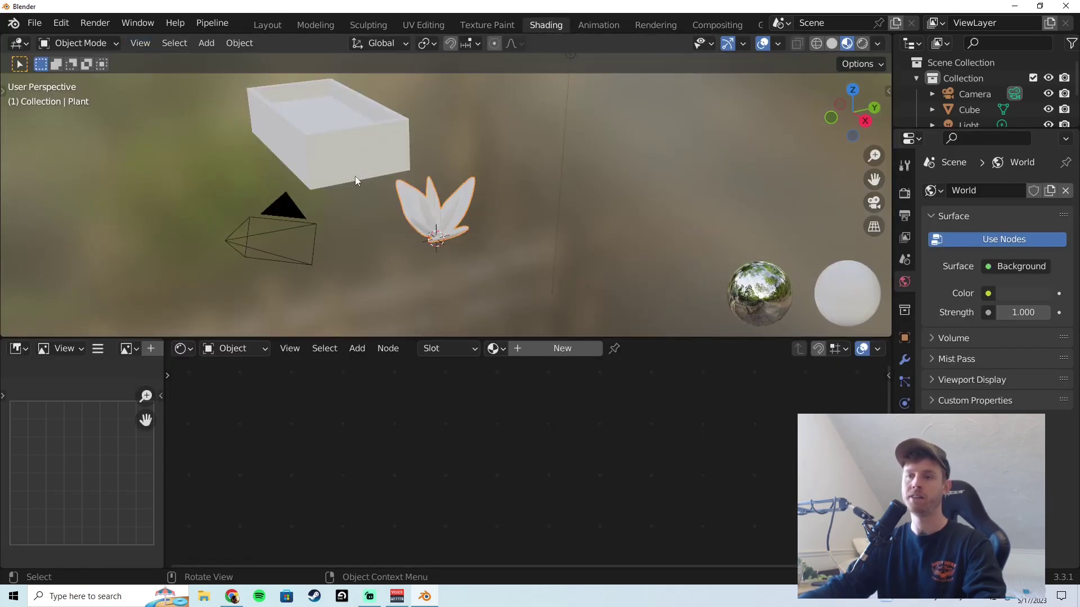
middle_click_drag(644, 231, 630, 226)
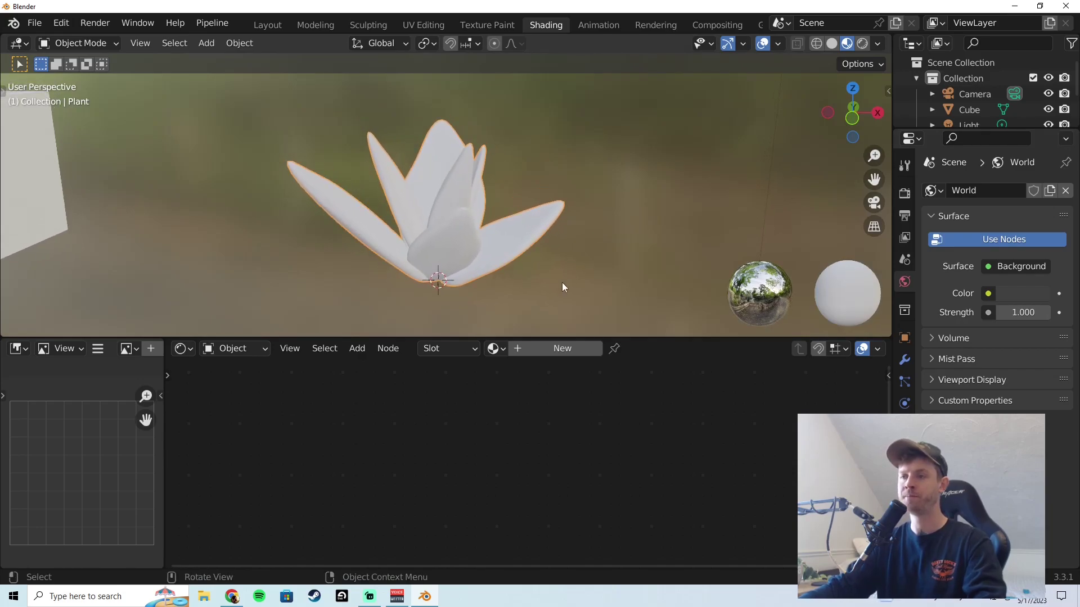
left_click(521, 349)
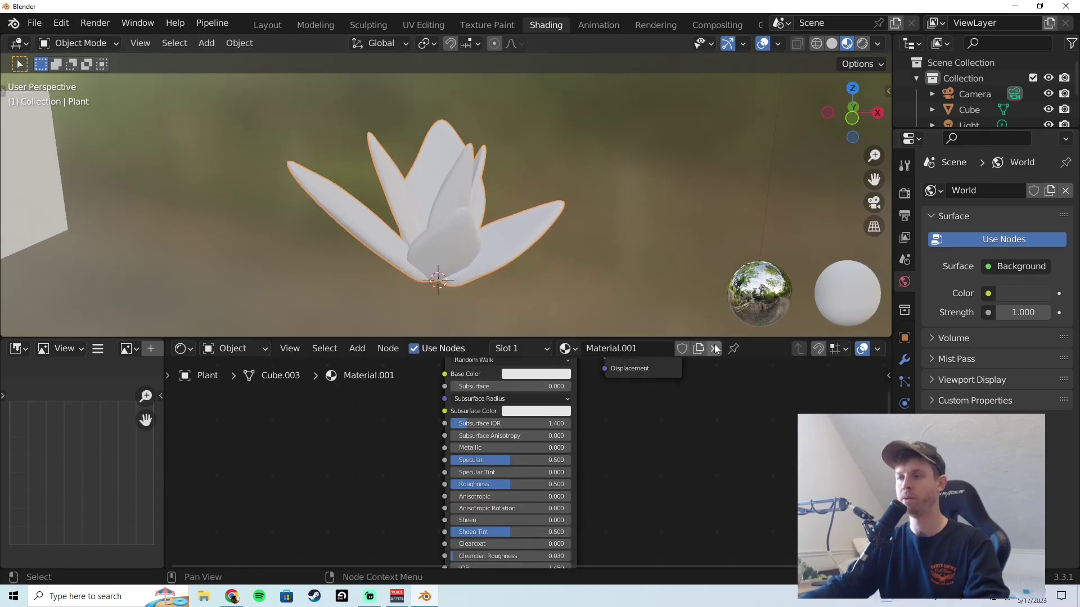
double_click(644, 348)
type("P")
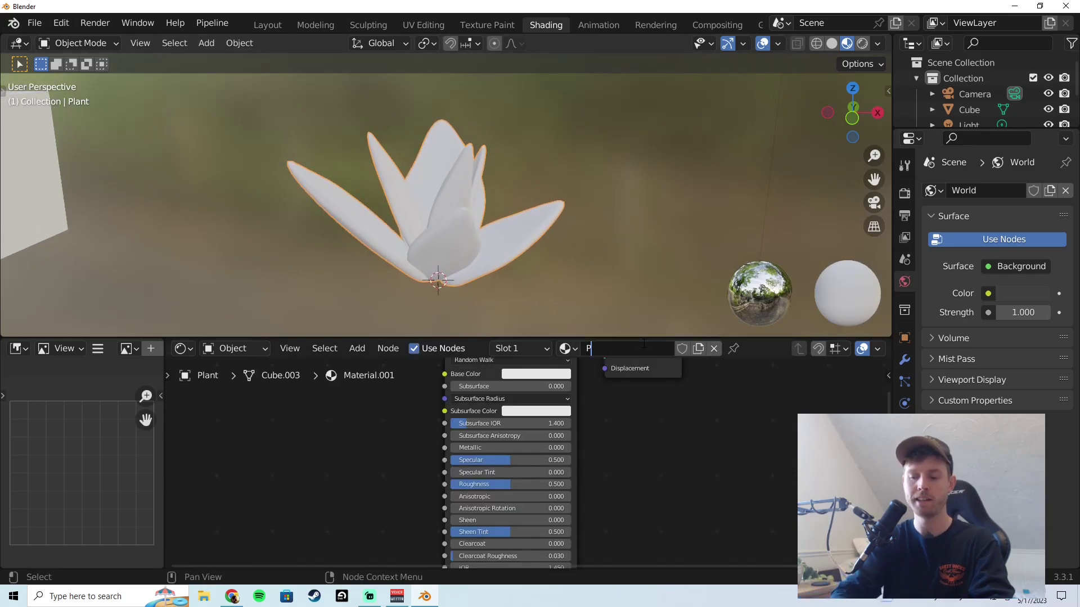
type("lant")
key("Return")
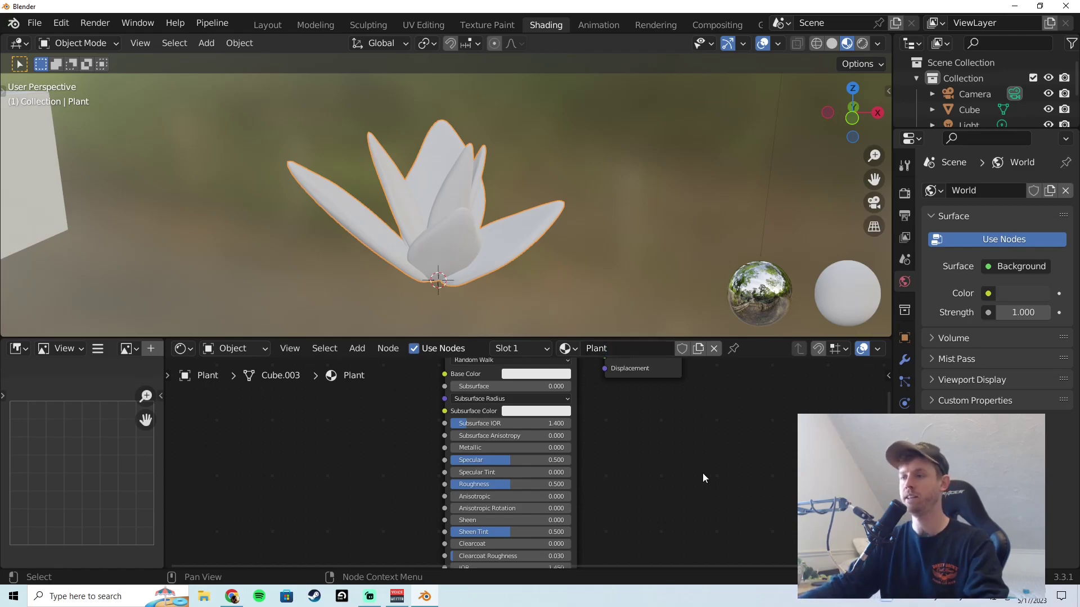
- Set the Plant material's base color to a medium green, about hue 0.284, saturation 0.930 and value 0.334
left_click(547, 375)
left_click(523, 254)
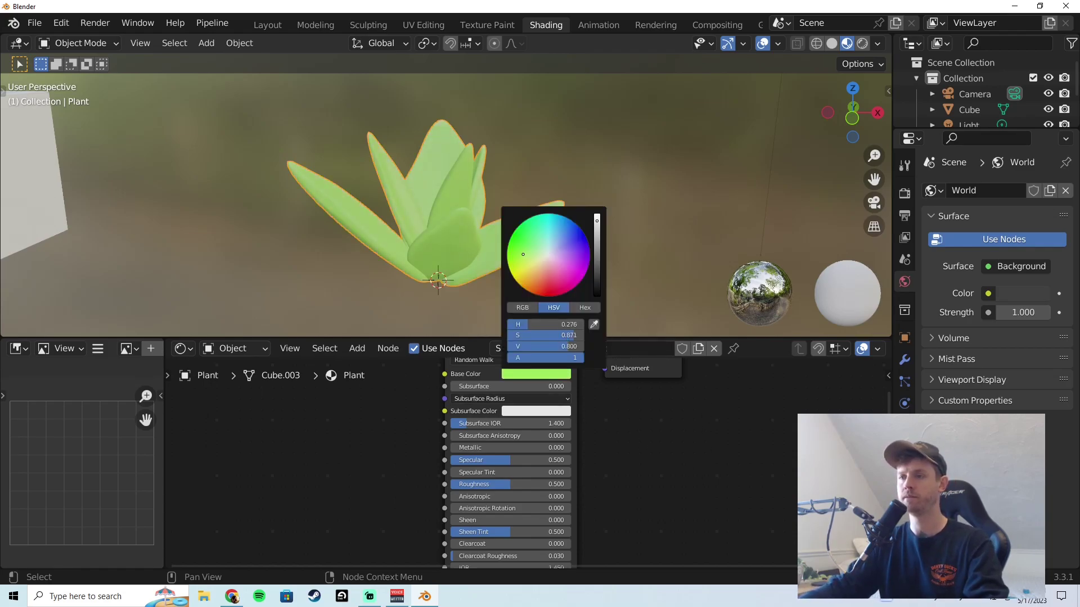
left_click_drag(598, 230, 598, 243)
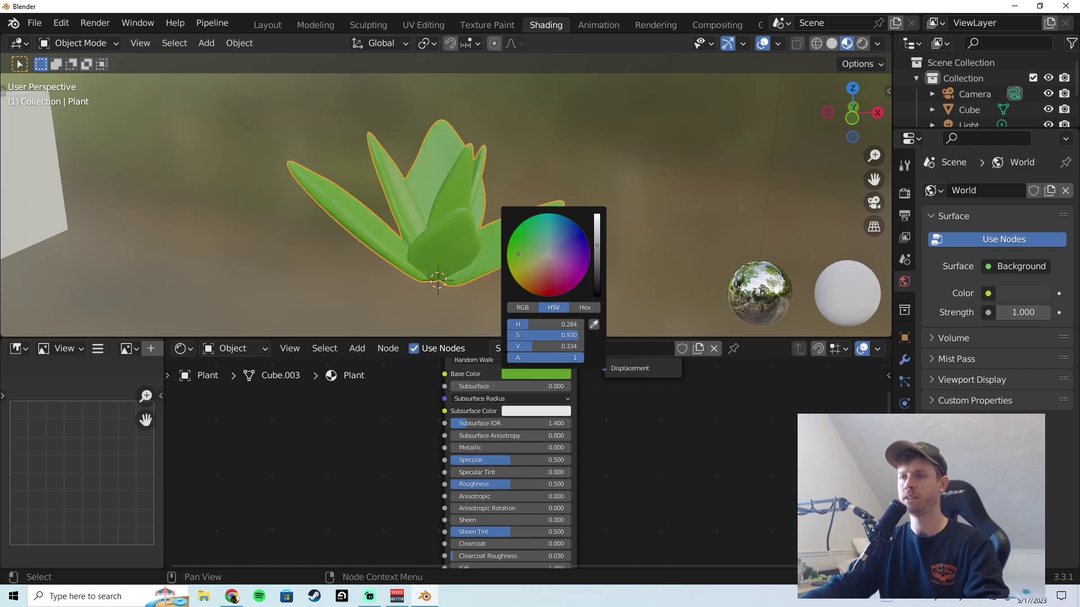
- Set the Plant material's roughness to 1.000 and its specular to about 0.064
left_click_drag(510, 485, 538, 485)
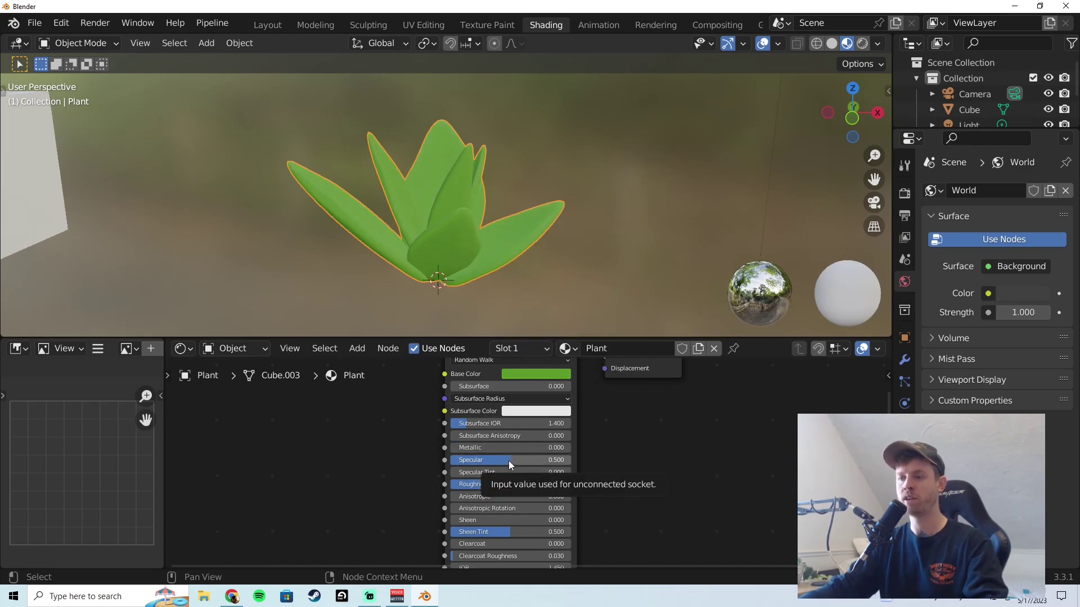
left_click_drag(510, 464, 498, 465)
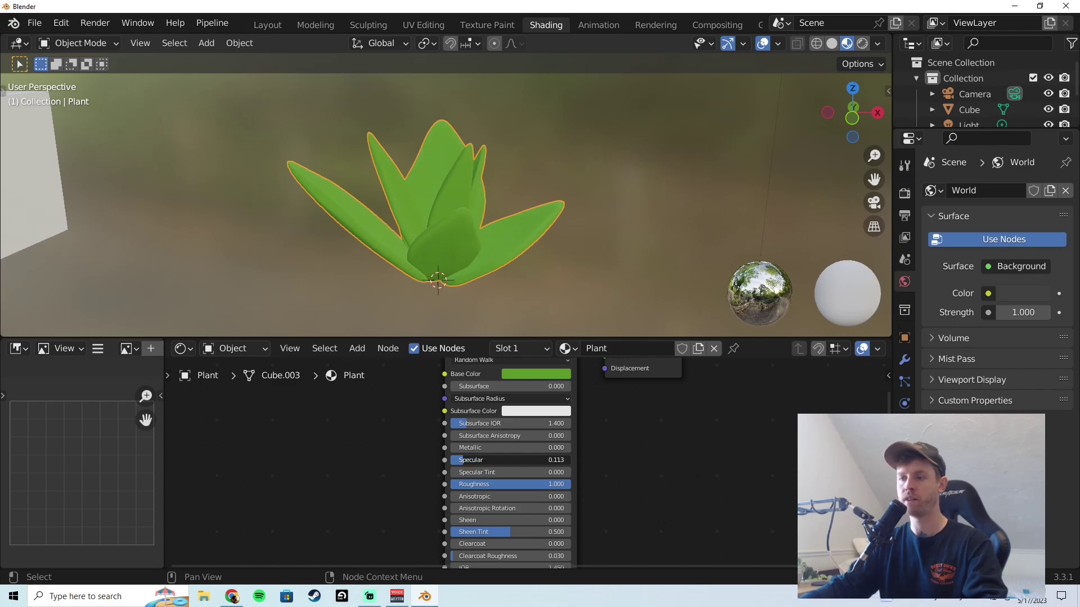
- Shift the Plant material's base color to a slightly deeper, purer green
left_click(536, 374)
left_click(487, 292)
middle_click_drag(484, 288, 435, 301)
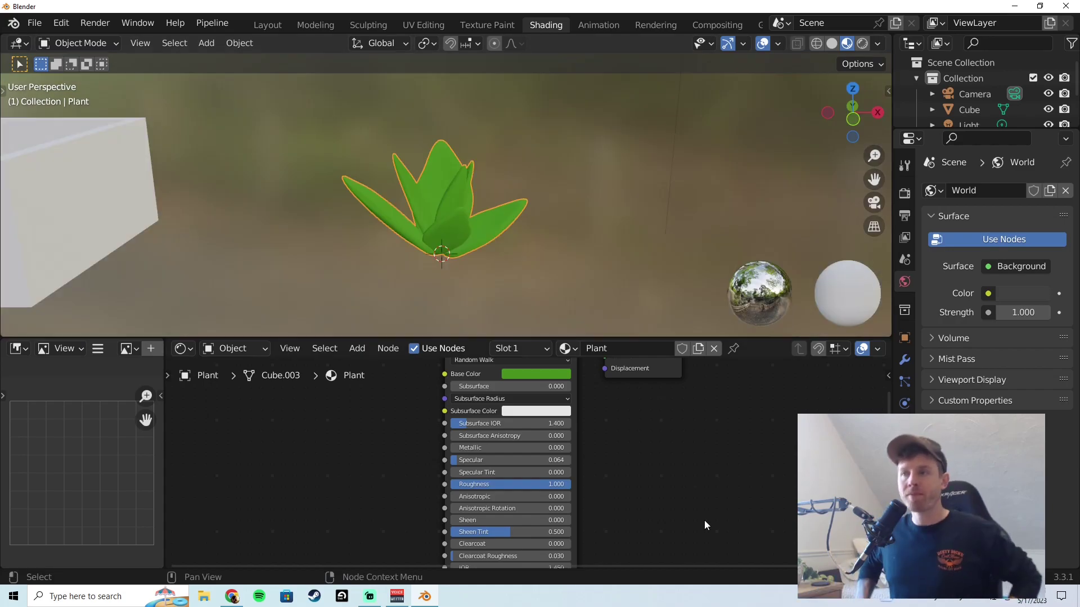
- Return to the Layout workspace and display the scene in Material Preview shading
left_click(266, 25)
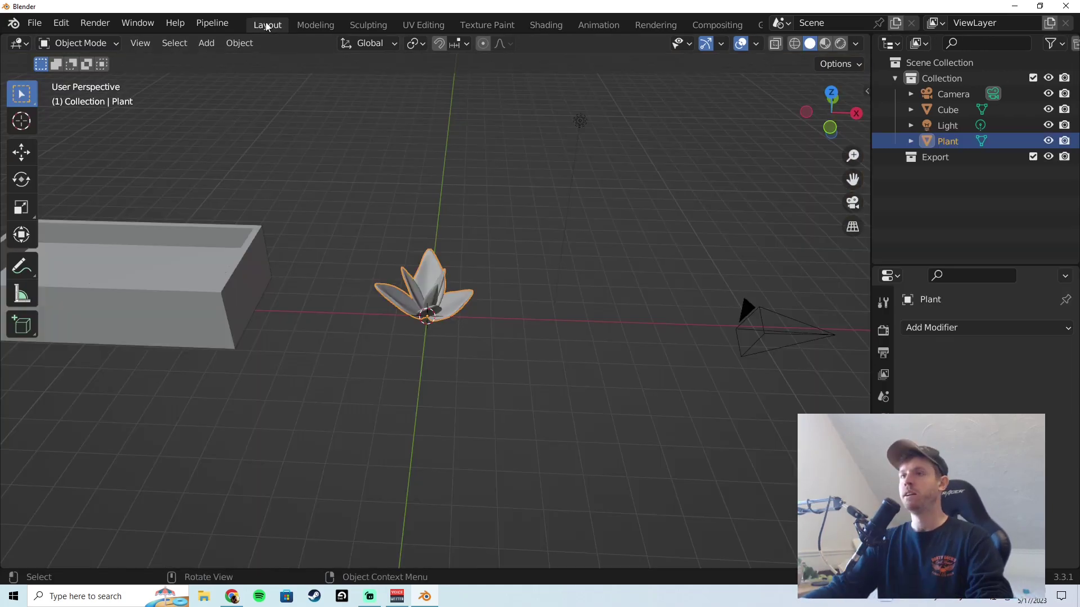
middle_click_drag(446, 369, 508, 398)
key("z")
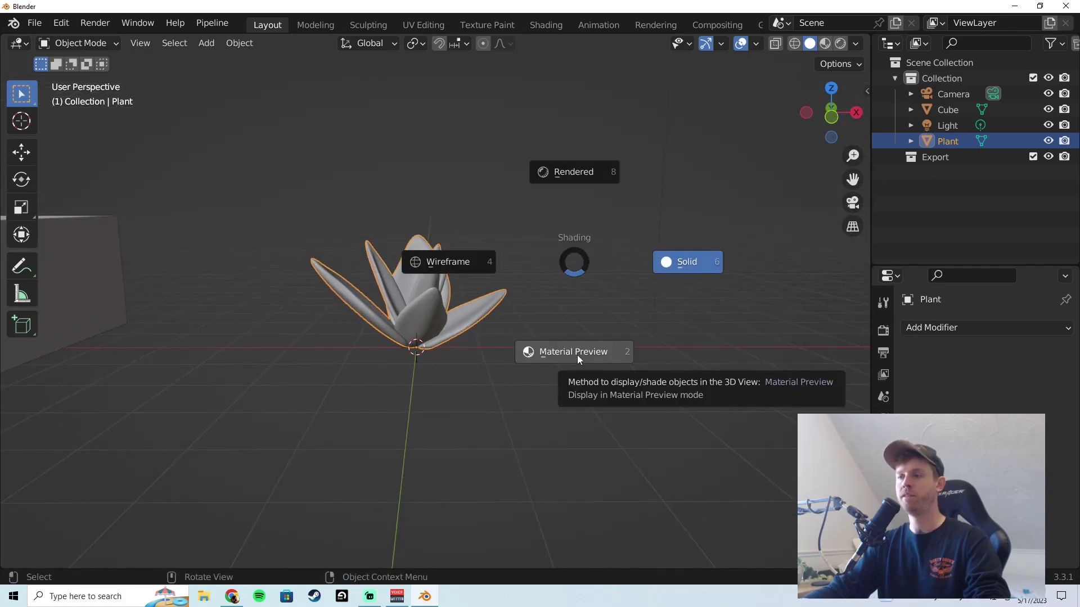
left_click(573, 356)
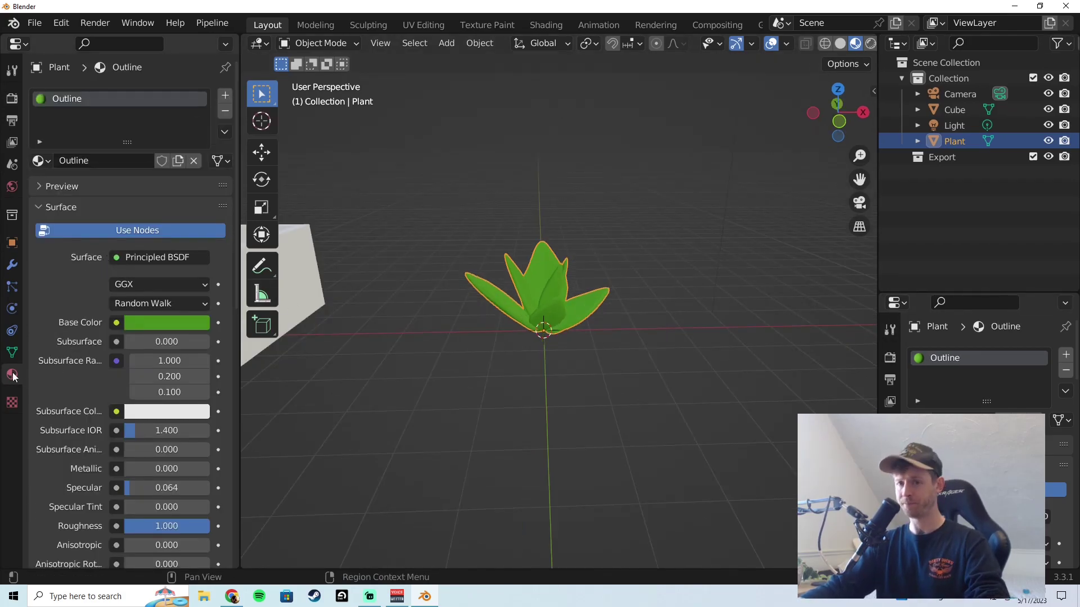
- Add a second material slot to the plant with a new material named Outline
left_click(225, 96)
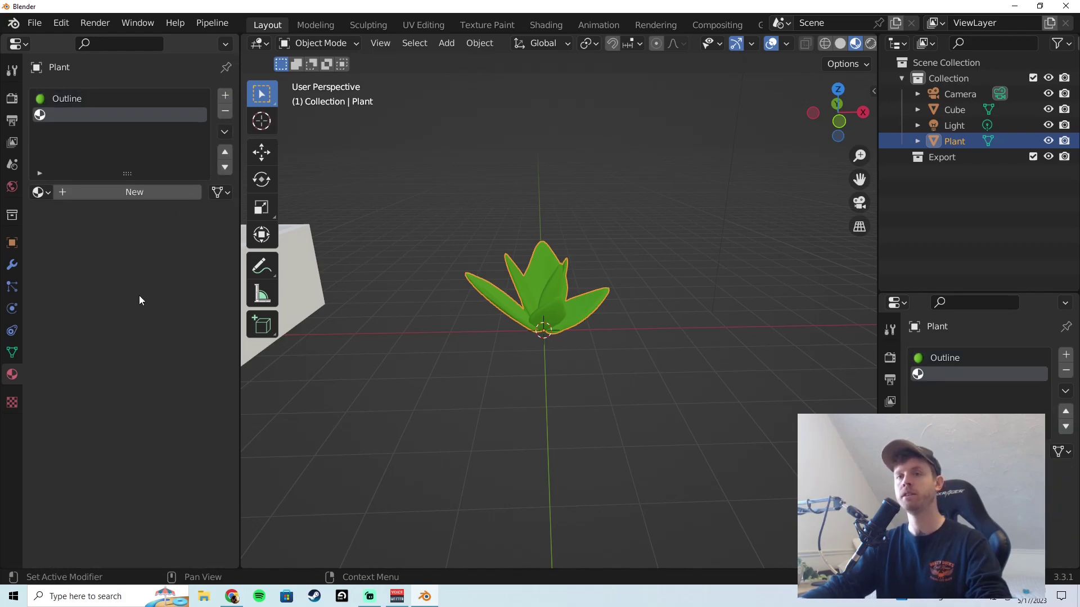
left_click(82, 194)
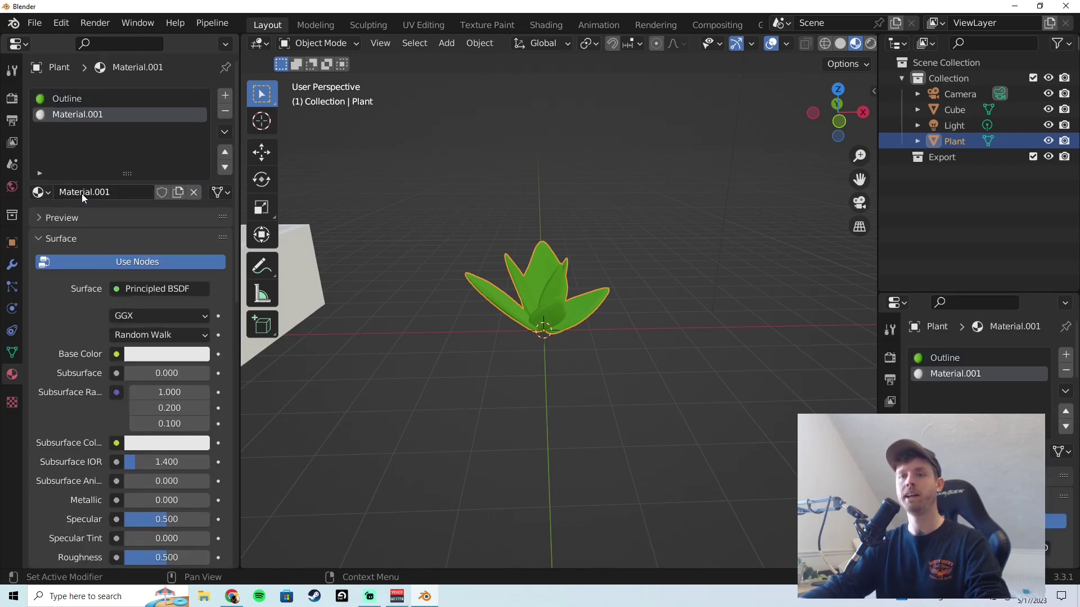
left_click(128, 193)
left_click(128, 193)
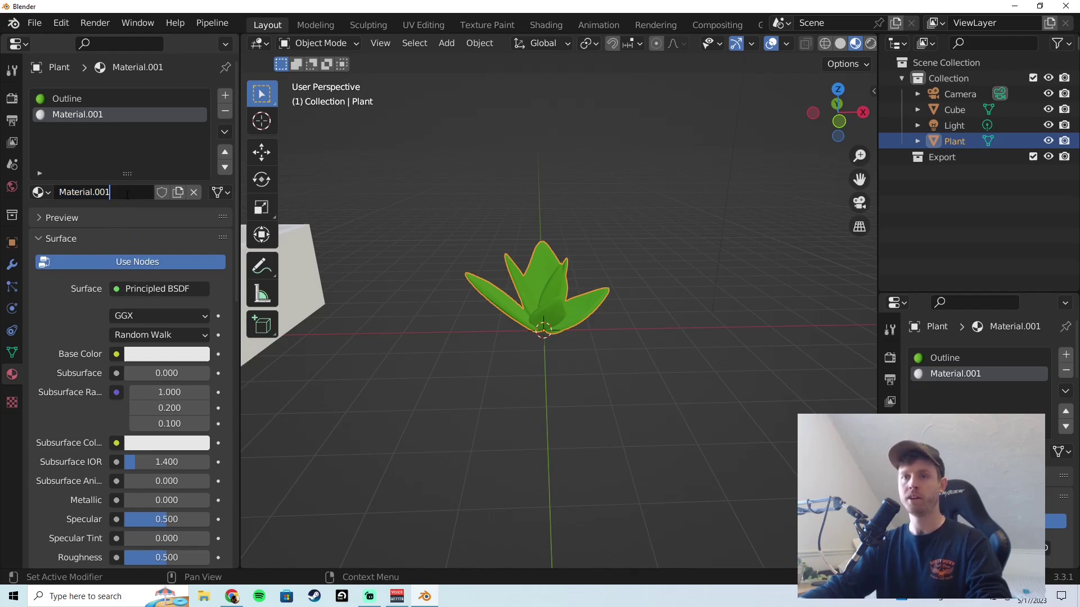
type("Out")
type("line")
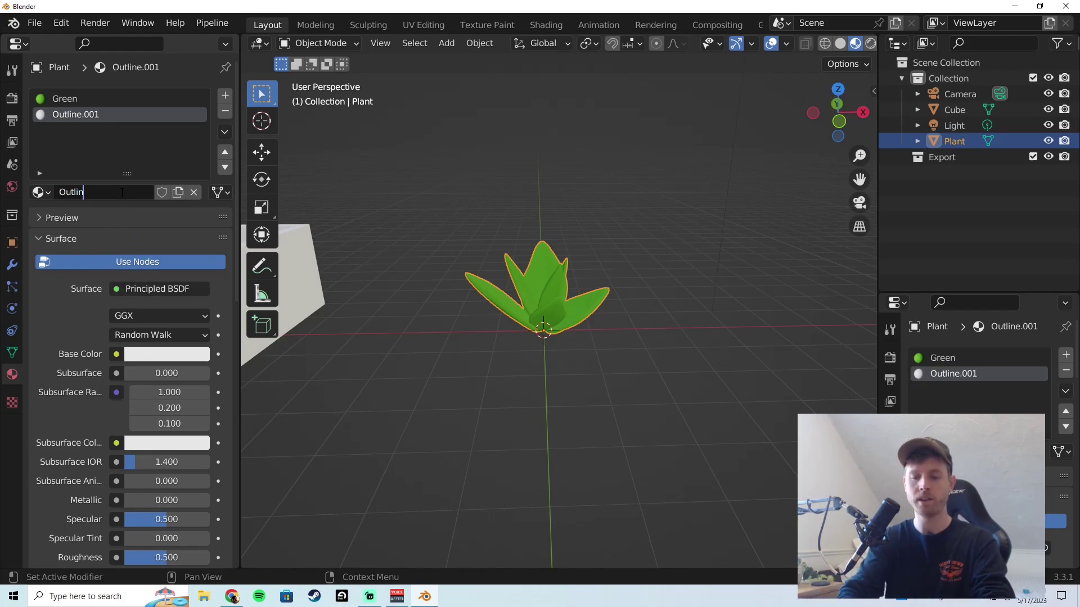
key("Return")
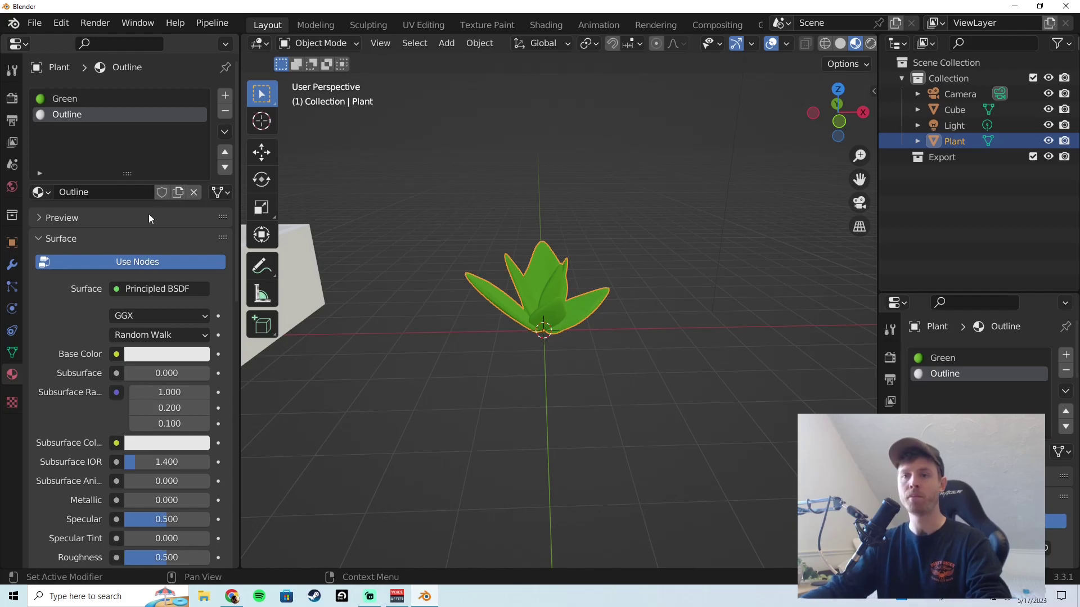
- Make the Outline material a black Emission surface with Backface Culling enabled
left_click(167, 290)
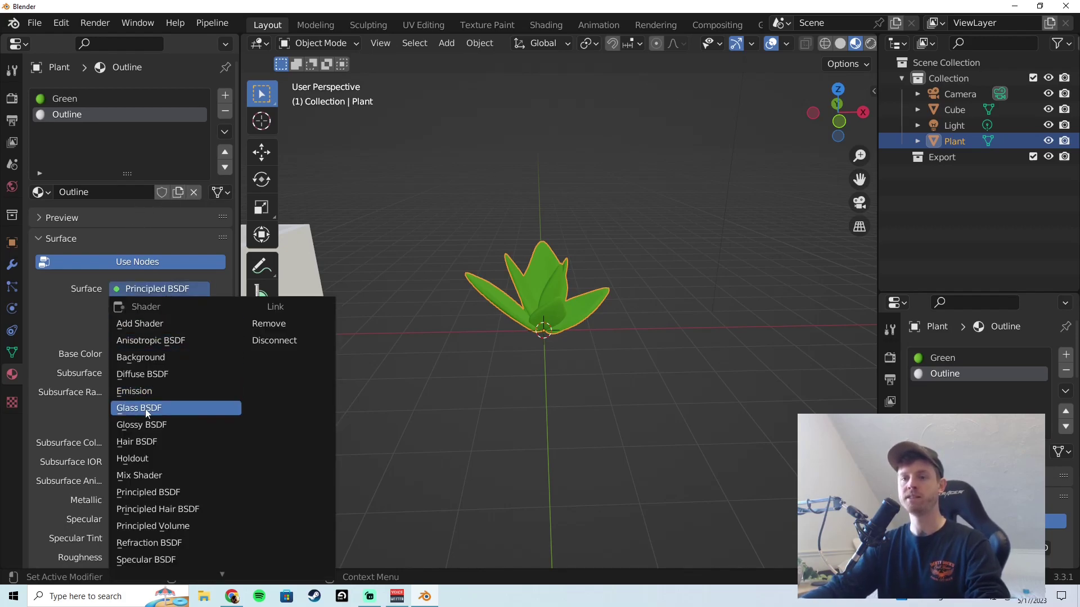
left_click(151, 393)
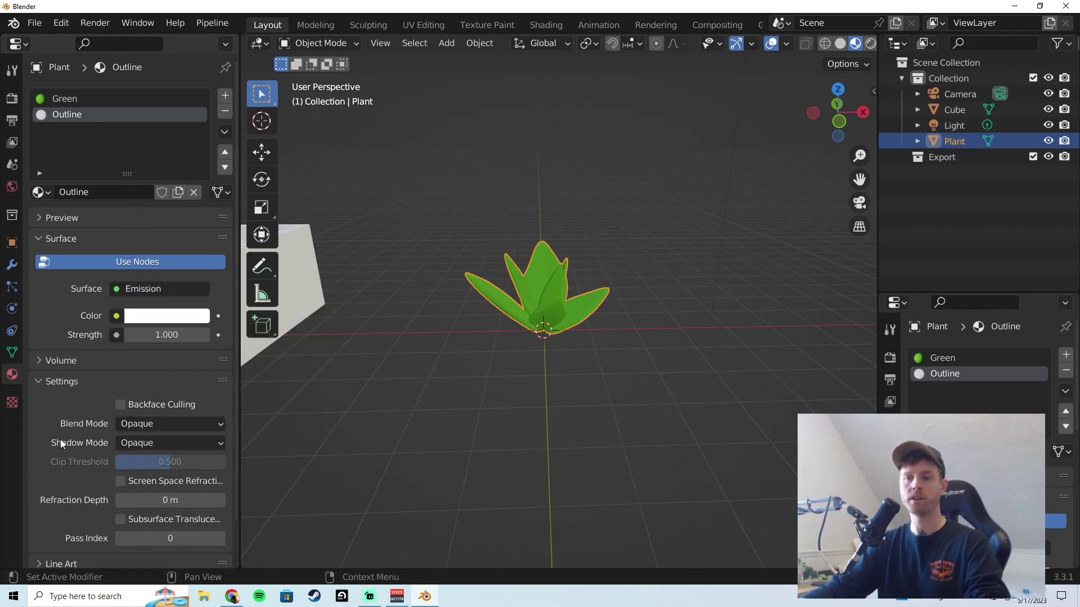
scroll(86, 470, "down", 2)
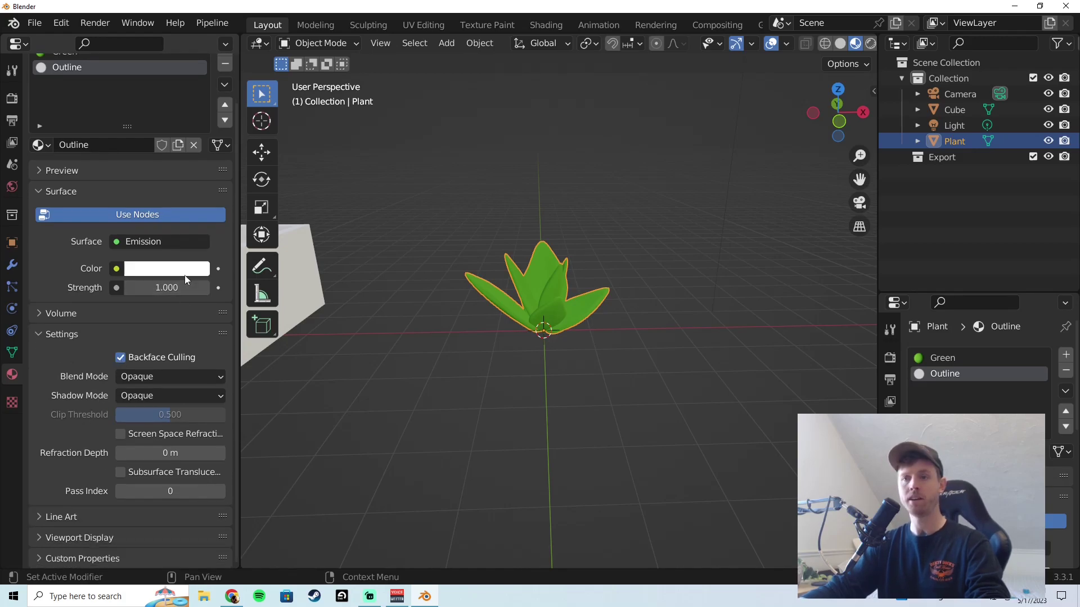
left_click(185, 276)
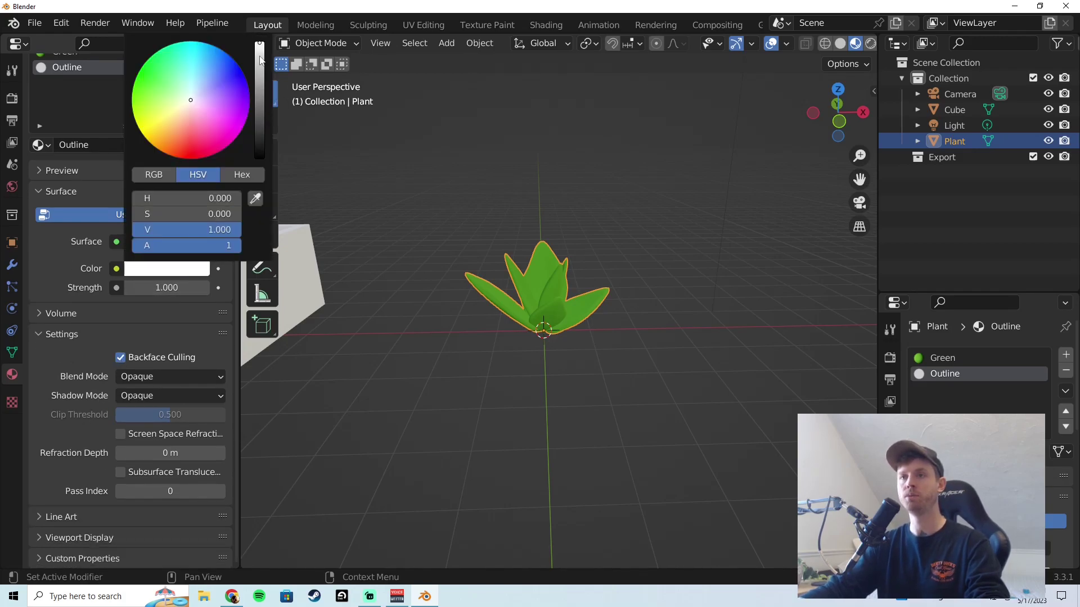
left_click_drag(261, 60, 260, 159)
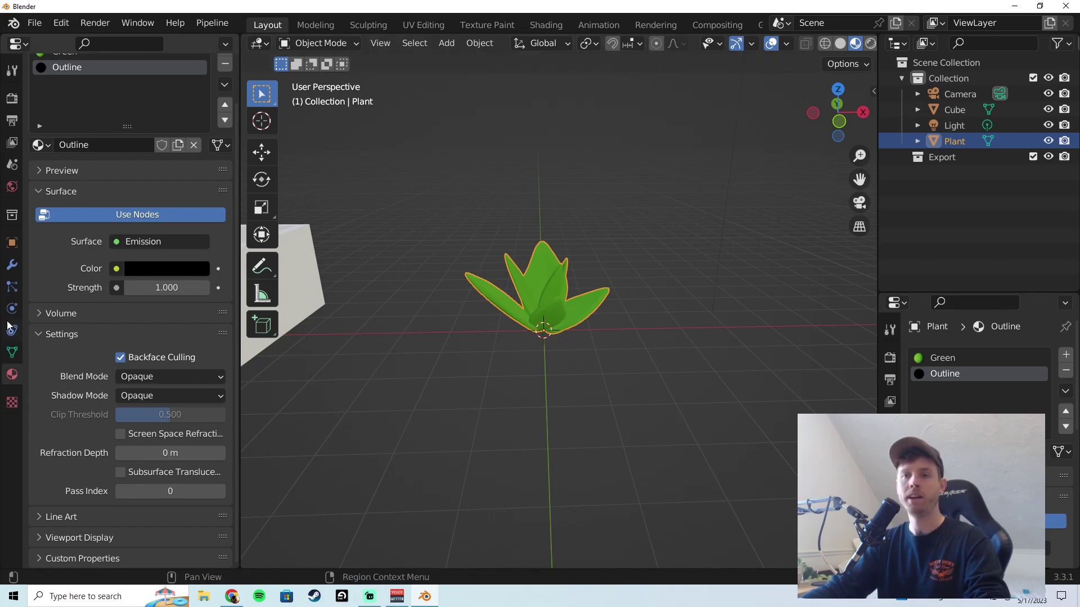
- Add a Solidify modifier to the plant with flipped normals and a Material Offset of 1
left_click(12, 265)
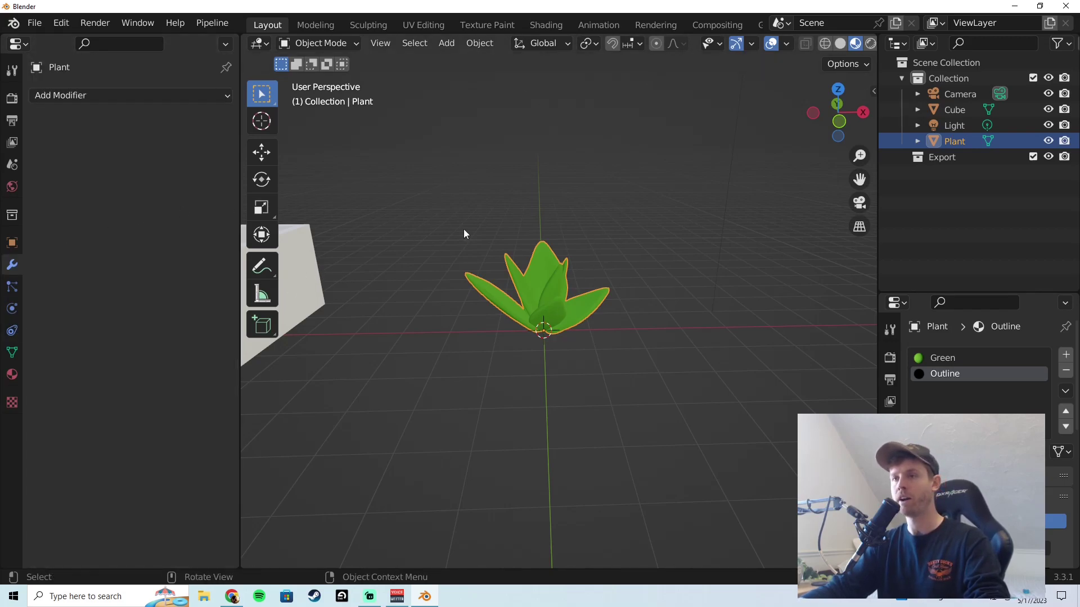
left_click(190, 99)
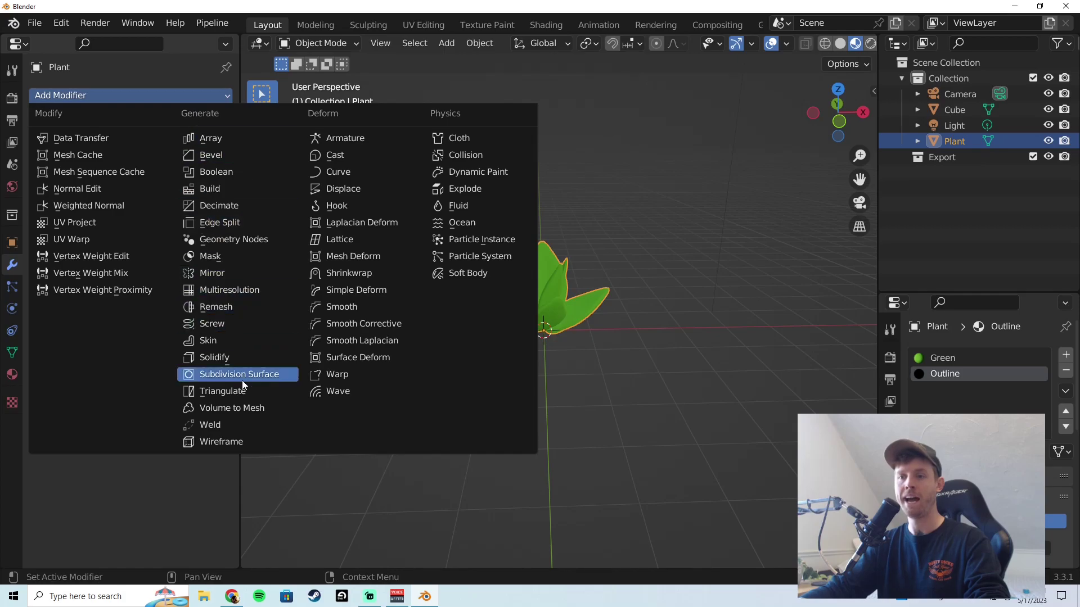
left_click(232, 360)
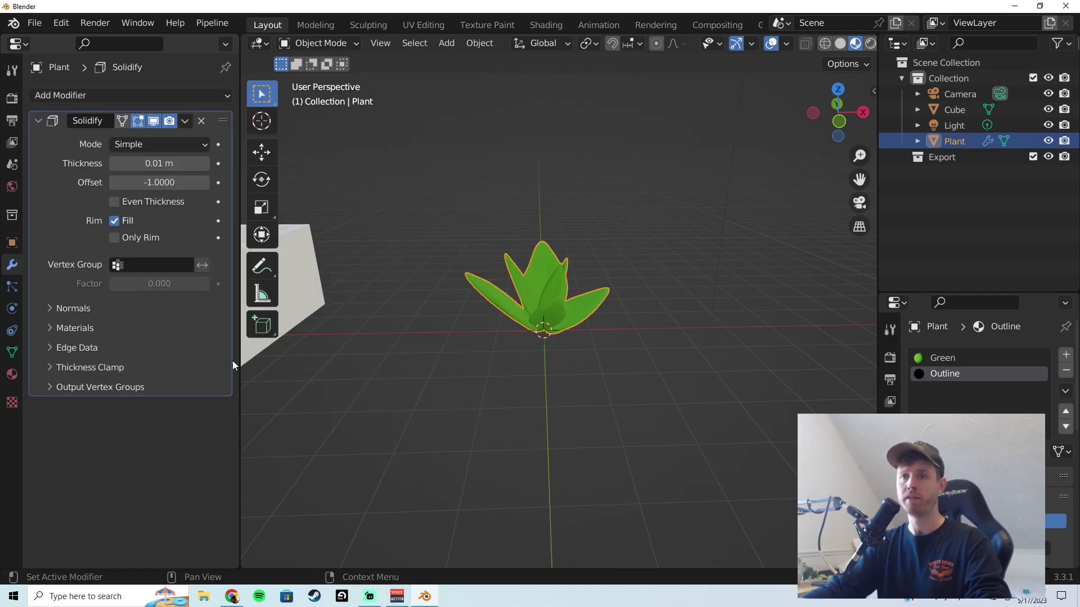
left_click(112, 309)
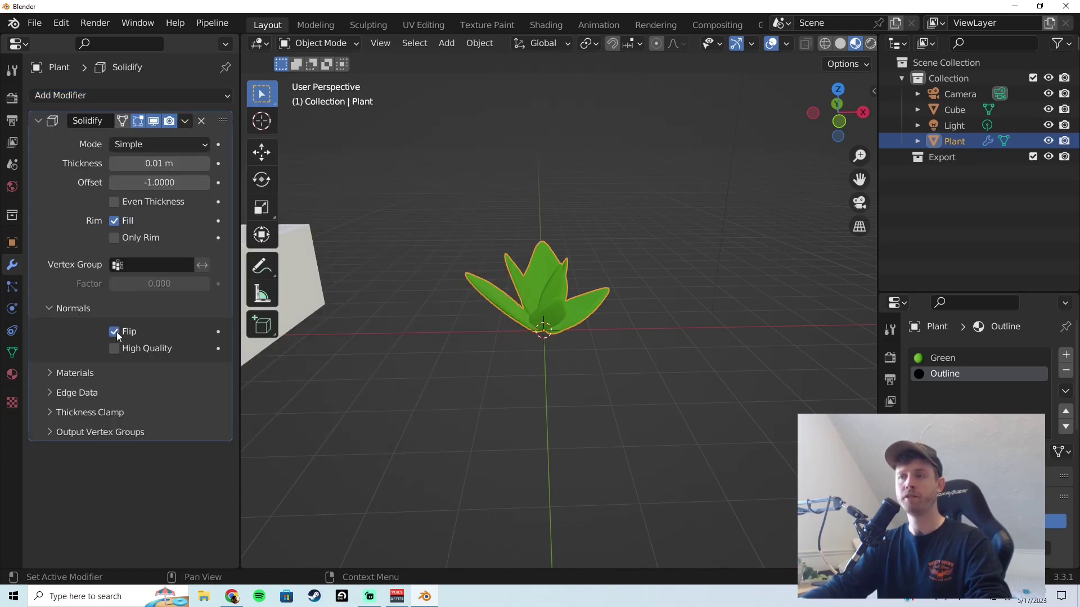
left_click(50, 375)
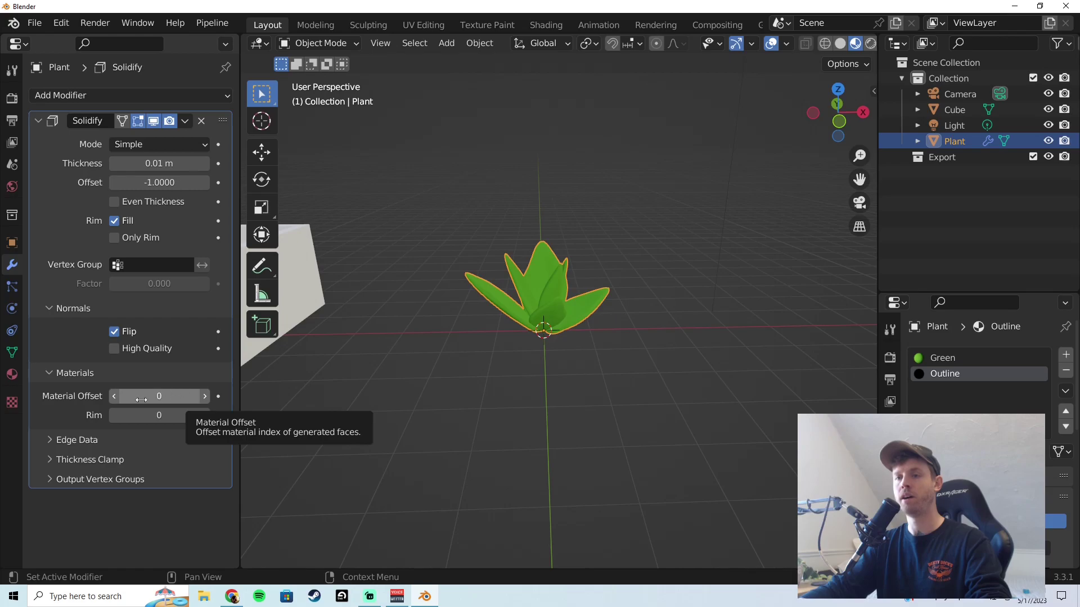
left_click(208, 399)
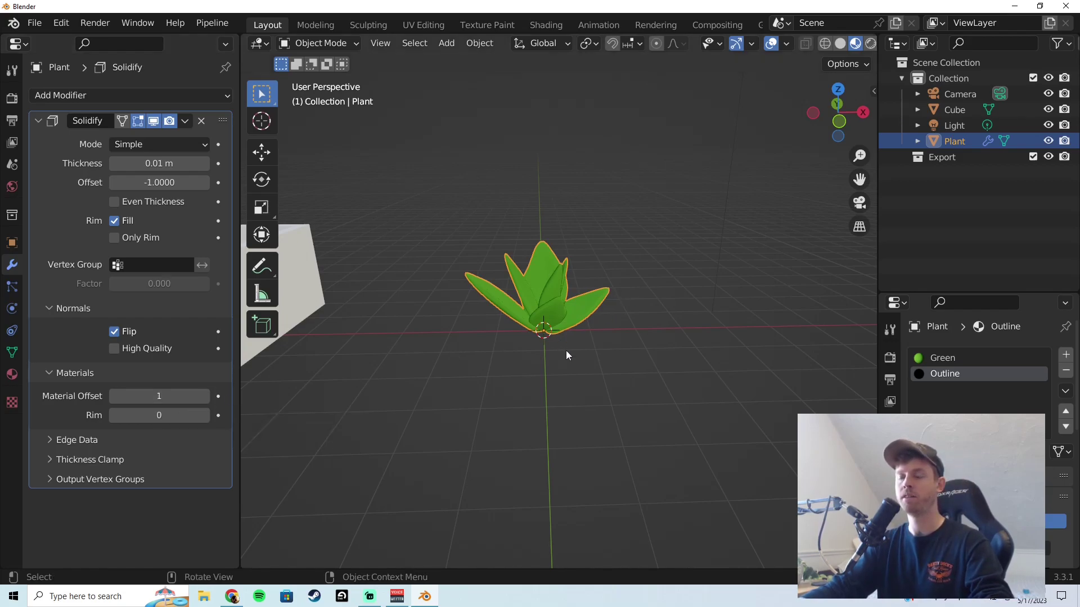
- Raise the Offset and Thickness of the plant's Solidify modifier to make the black outline heavier
scroll(566, 350, "up", 3)
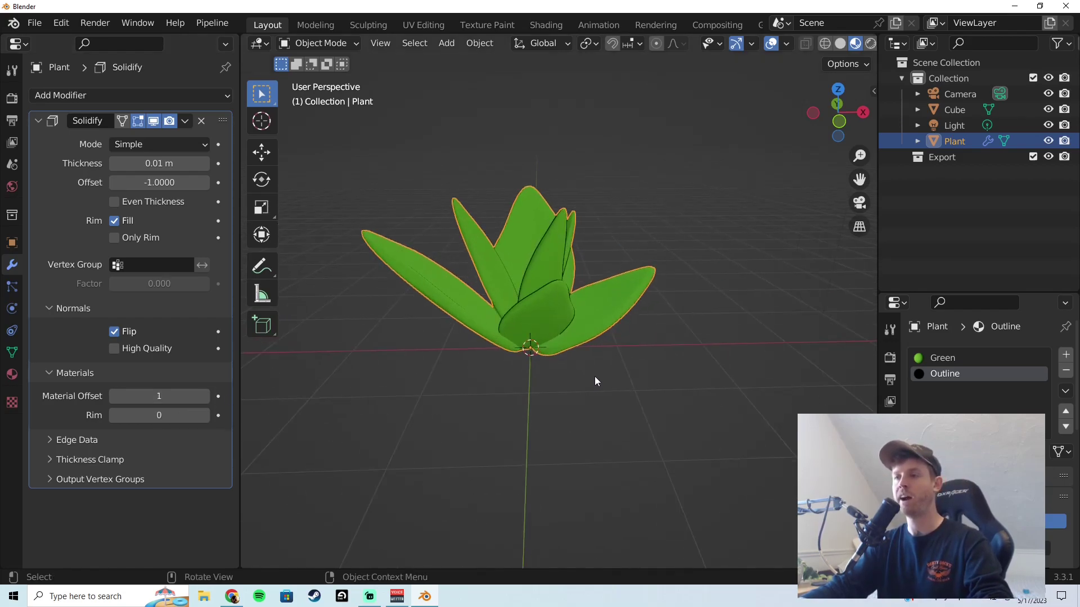
left_click(139, 185)
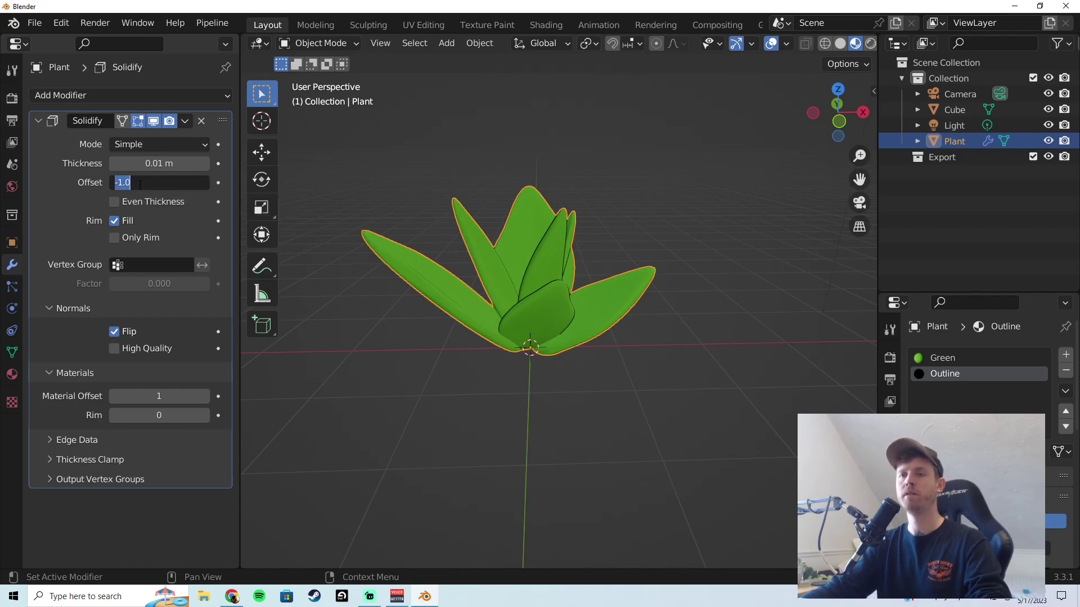
left_click(39, 190)
left_click_drag(162, 183, 255, 184)
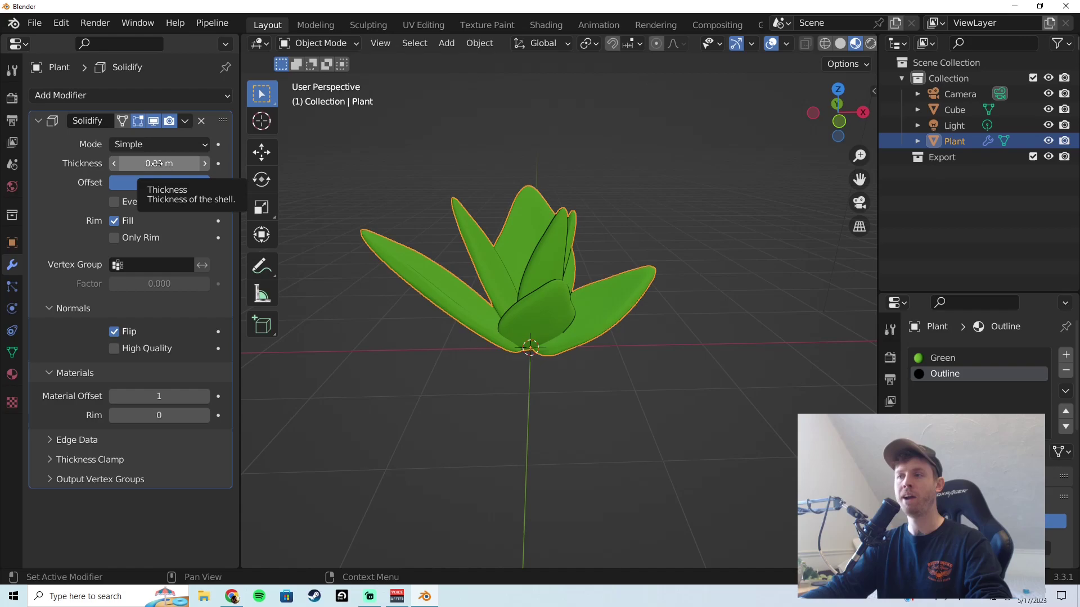
left_click_drag(156, 164, 183, 163)
- Move the tray onto the 3D cursor with Selection to Cursor
middle_click_drag(495, 132, 543, 253)
scroll(713, 212, "down", 6)
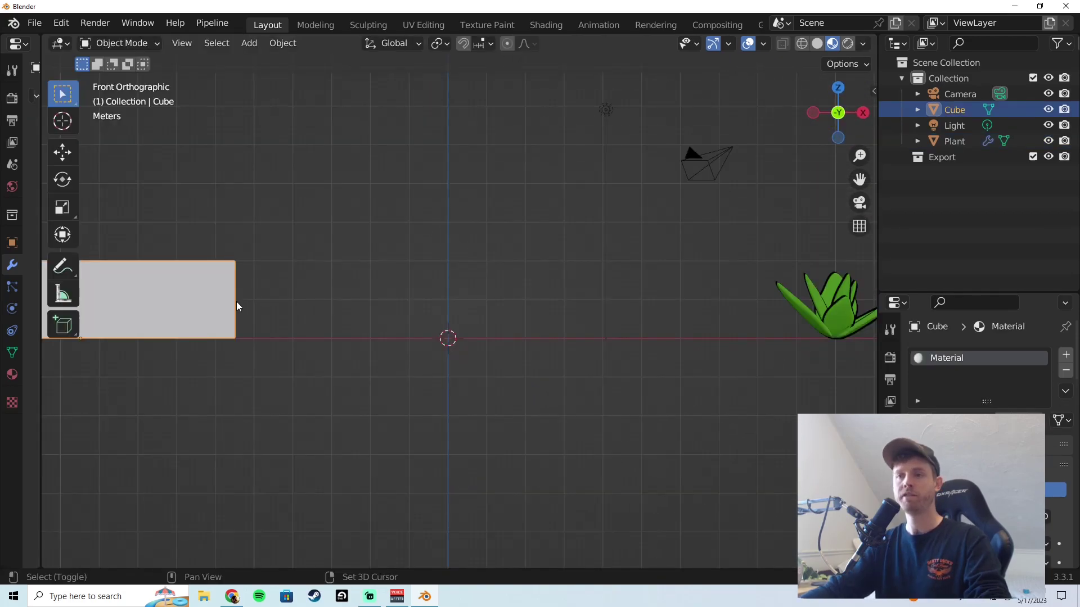
key("shift+s")
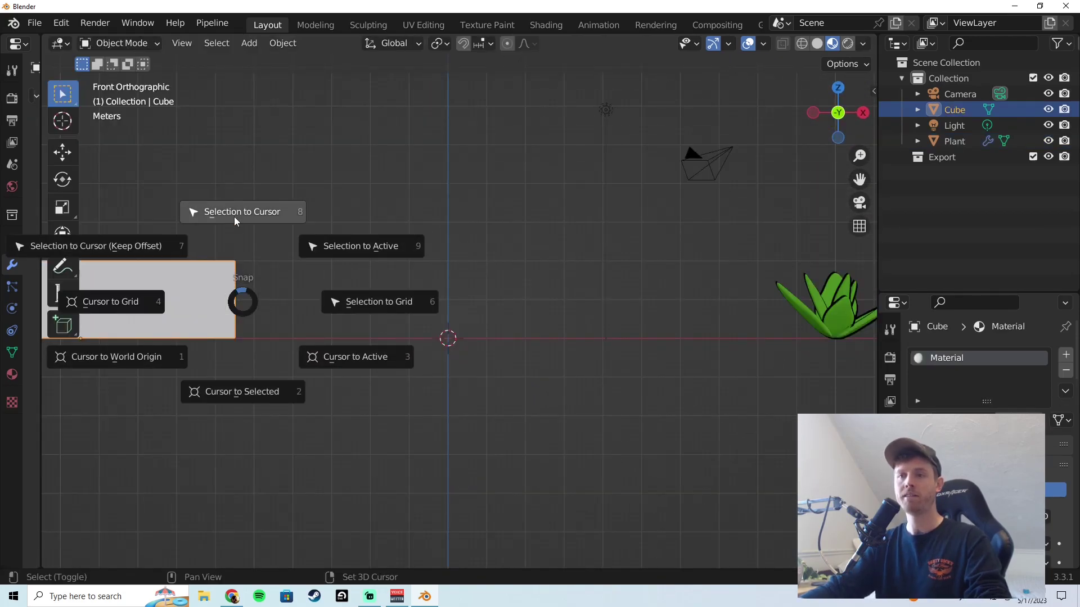
left_click(236, 213)
- Bevel the tray's outer, rim and inner floor edges with one segment, about 0.04 m wide
middle_click_drag(559, 166, 471, 249)
key("Tab")
scroll(471, 249, "up", 4)
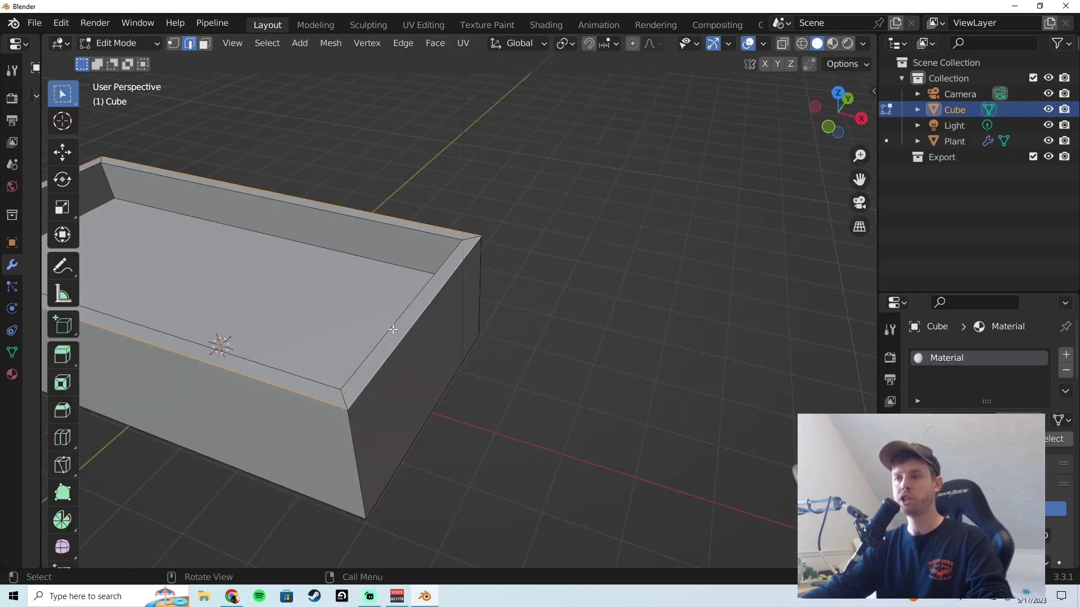
middle_click_drag(135, 307, 429, 314)
left_click(657, 373, "alt+shift")
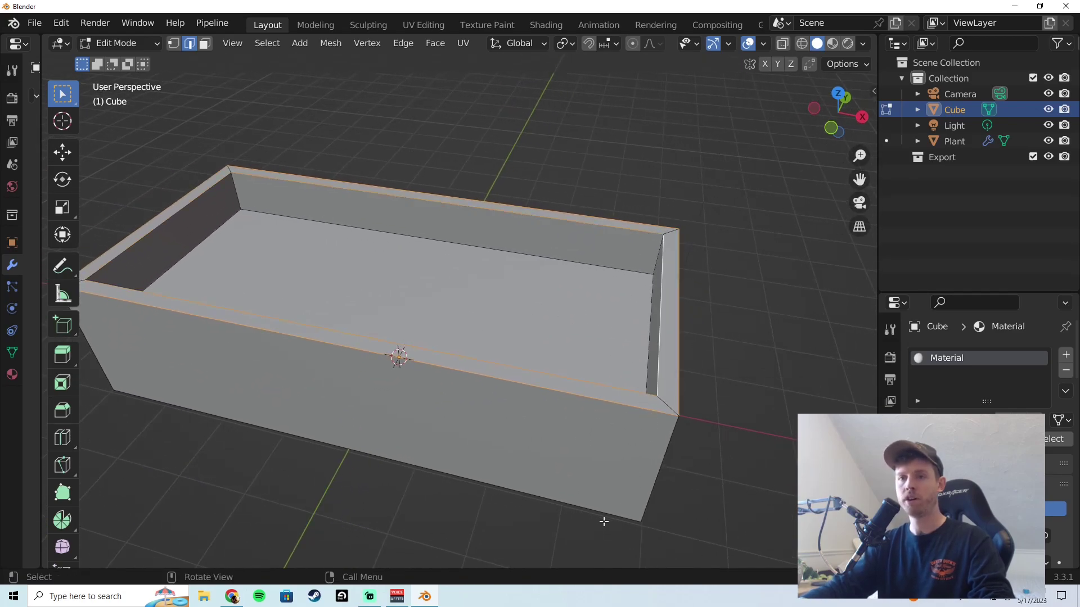
middle_click_drag(604, 522, 495, 365, "shift")
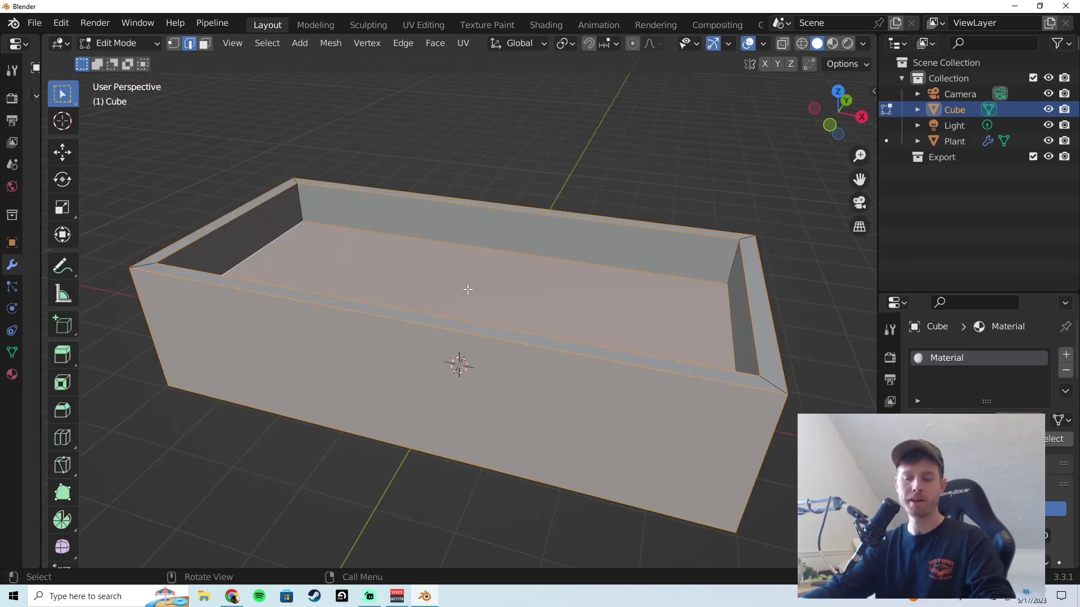
key("ctrl+b")
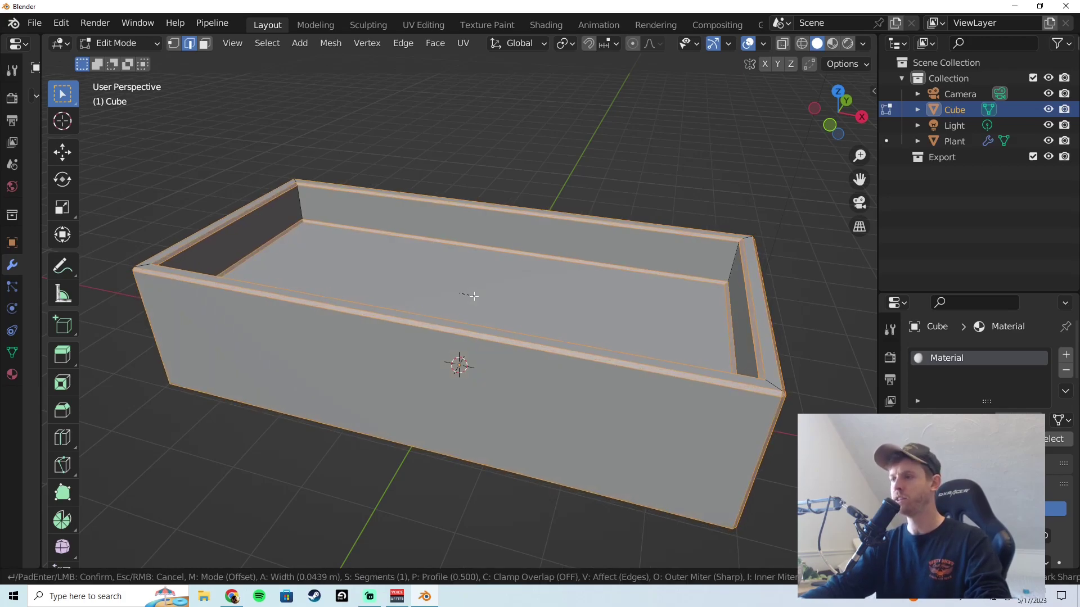
left_click(474, 297)
middle_click_drag(474, 297, 537, 272)
key("alt+a")
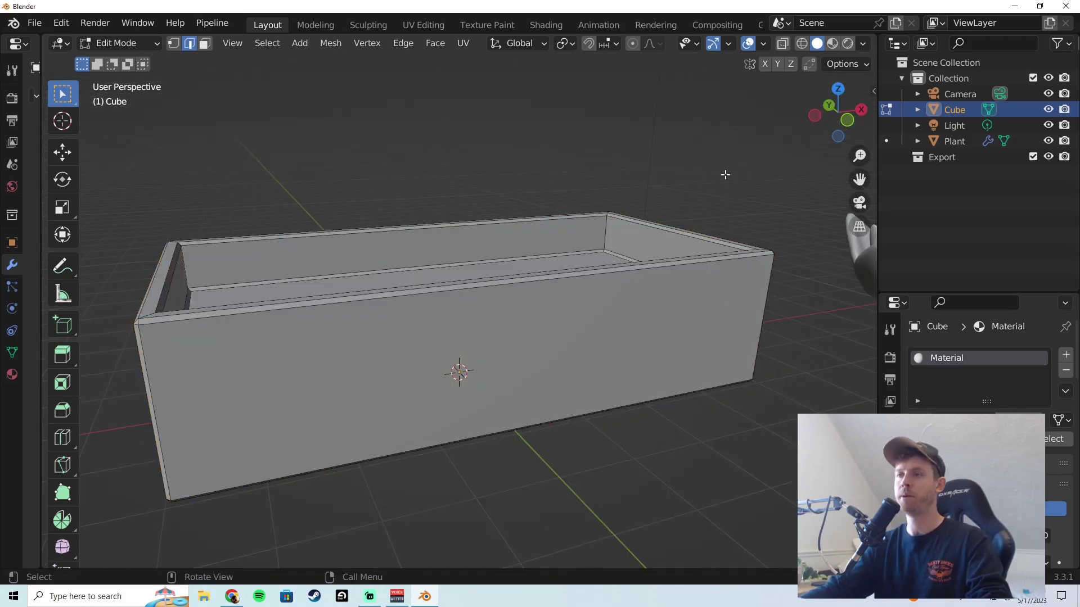
- Switch to the Shading workspace and add three empty material slots to the tray
middle_click_drag(733, 218, 702, 246, "shift")
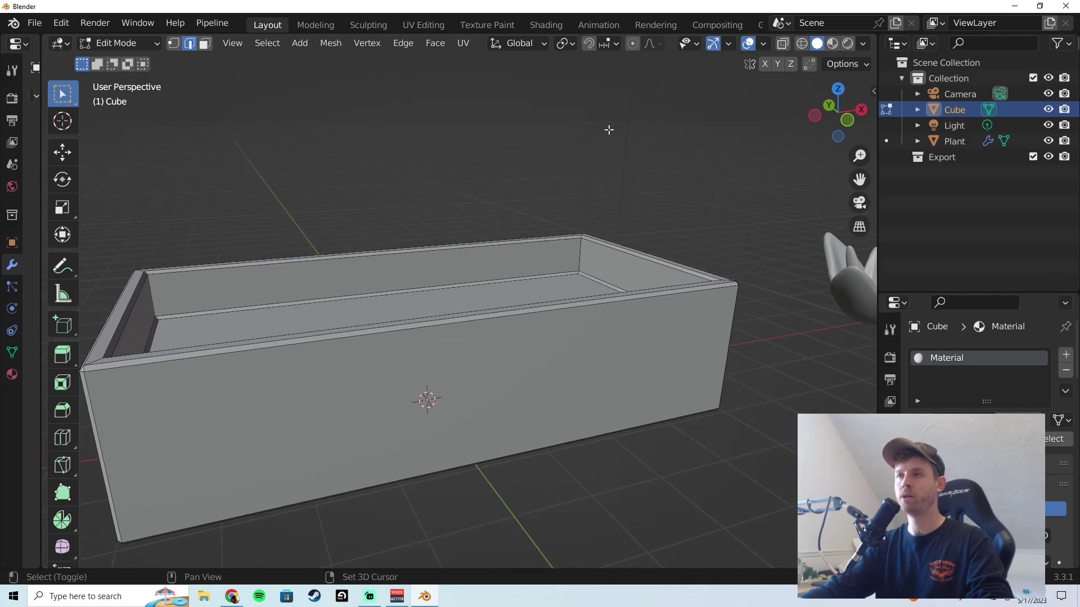
left_click(540, 24)
mouse_move(362, 216)
middle_mouse_down()
mouse_move(359, 231)
mouse_move(361, 205)
middle_mouse_up()
left_click(520, 382)
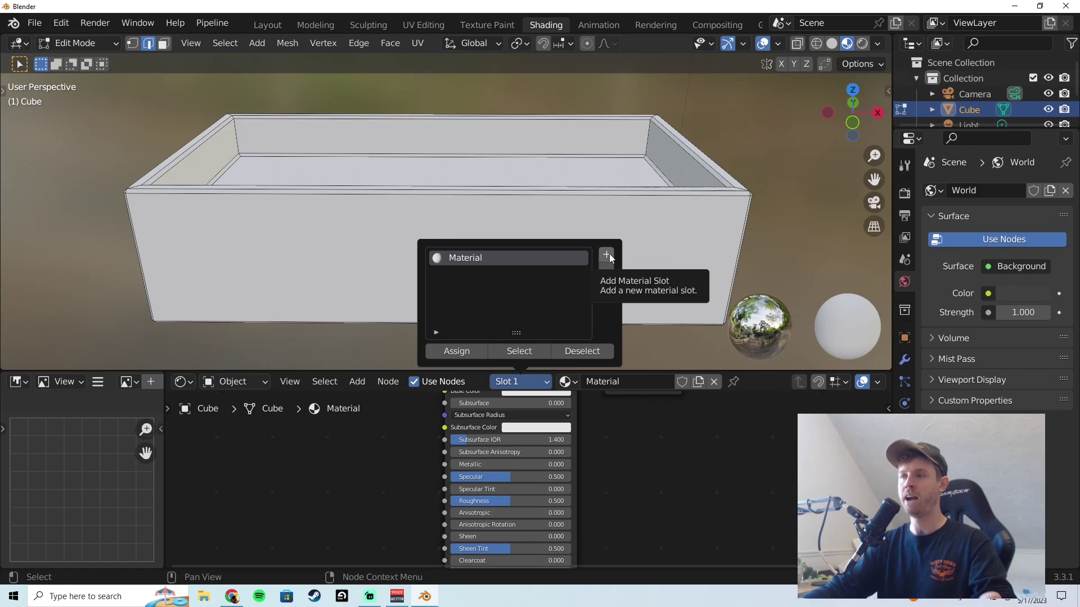
left_click(608, 255)
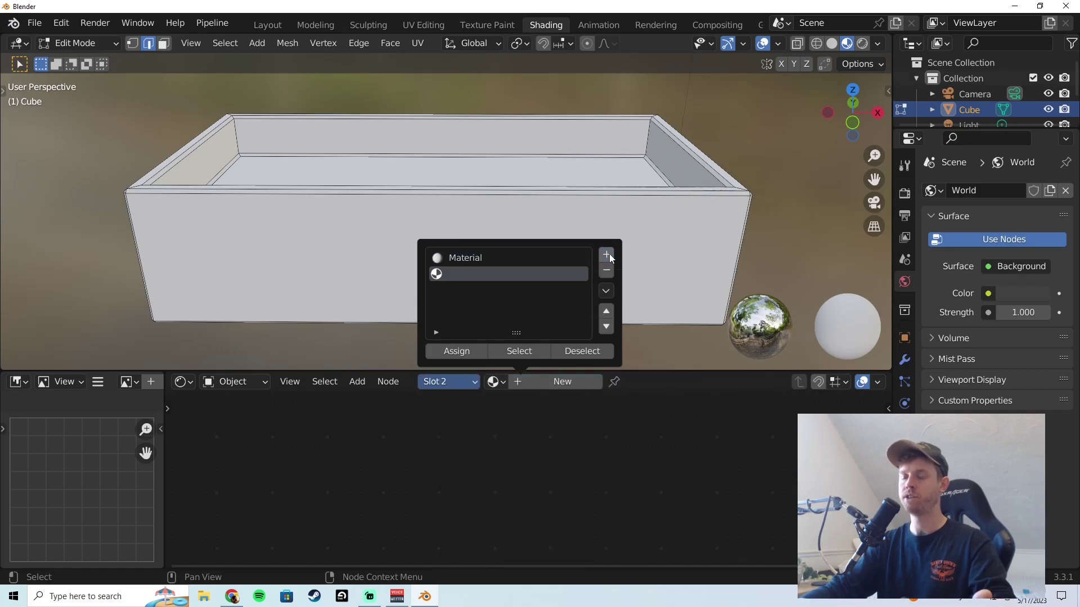
left_click(607, 256)
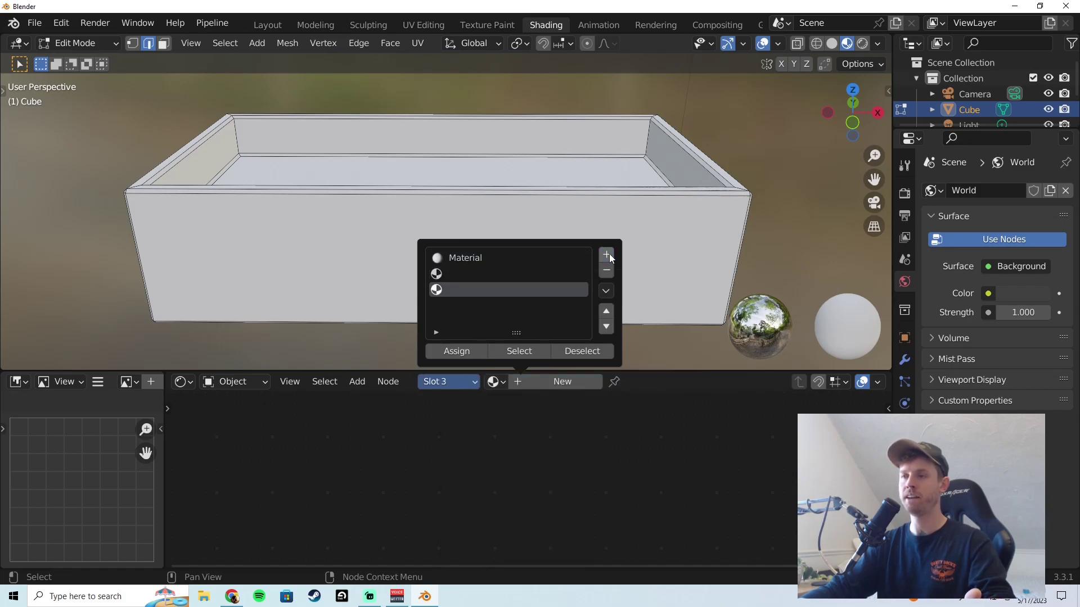
left_click(608, 256)
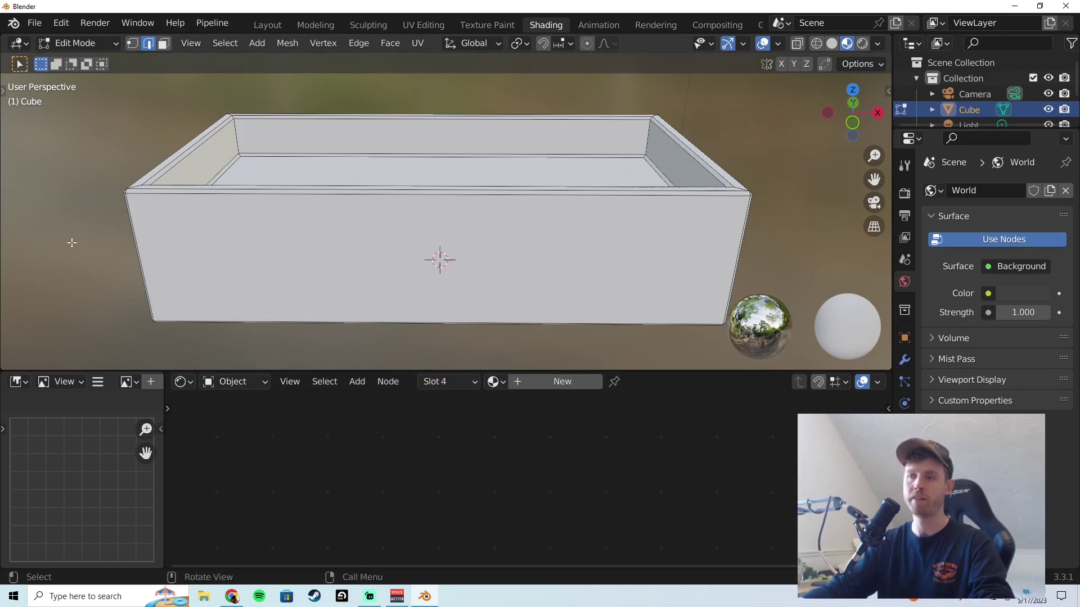
- Rename the tray's first material Wood, give it a light brown base color, set Roughness to 1 and lower Specular
left_click(436, 382)
left_click(414, 262)
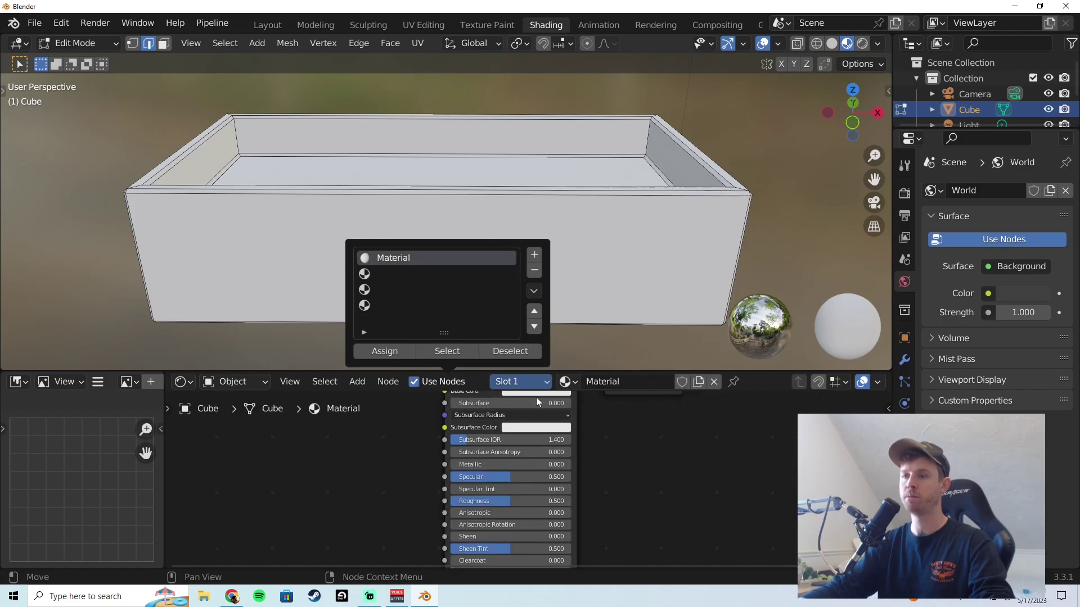
scroll(557, 445, "up", 3)
scroll(551, 447, "down", 4)
middle_click_drag(555, 409, 553, 456)
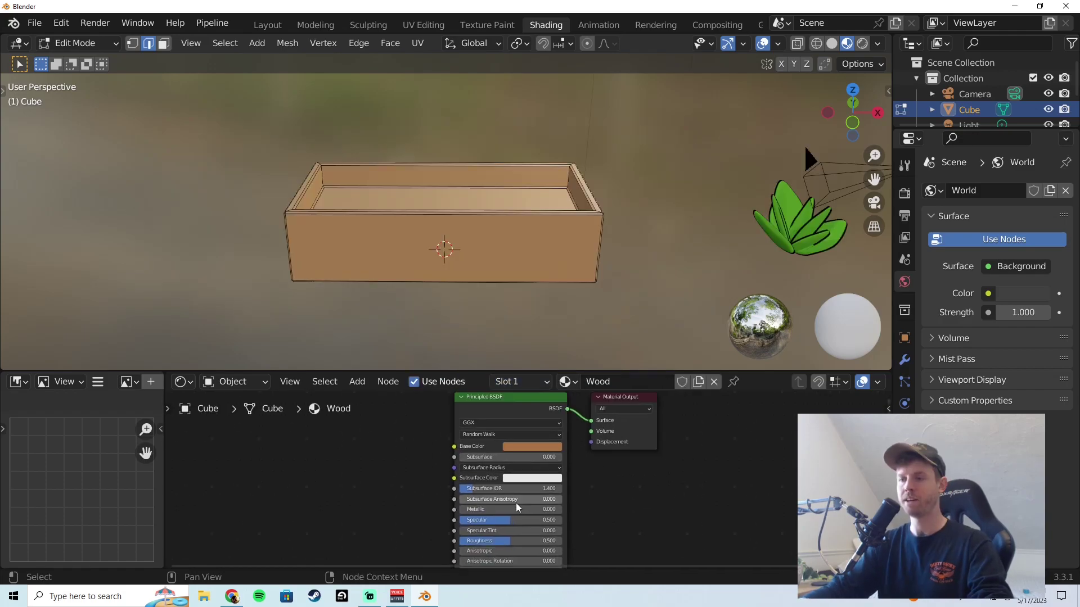
middle_click_drag(514, 562, 510, 484)
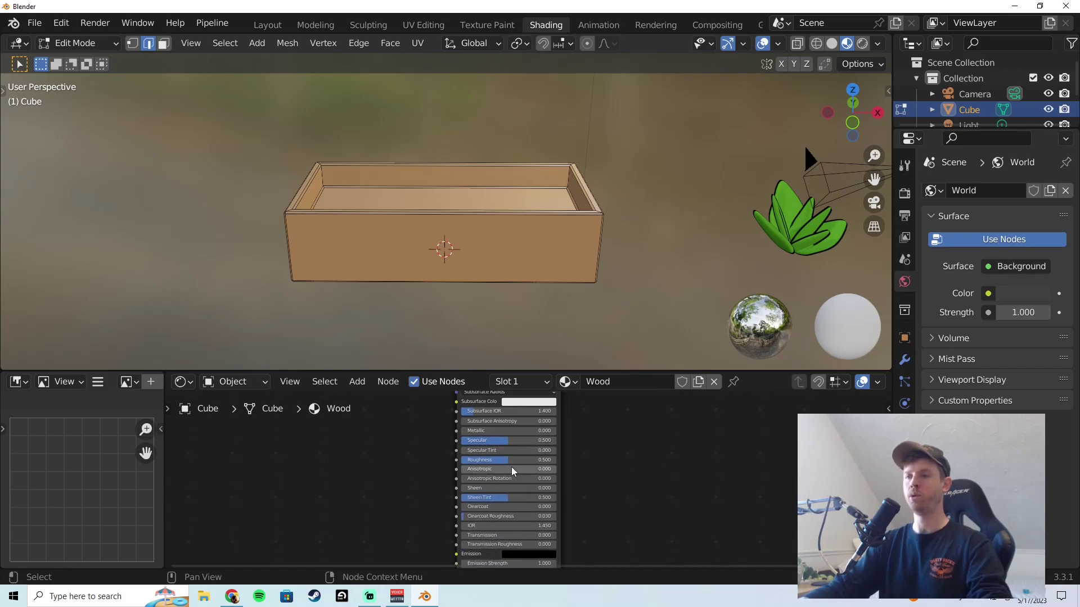
scroll(500, 467, "up", 2)
left_click_drag(501, 452, 561, 462)
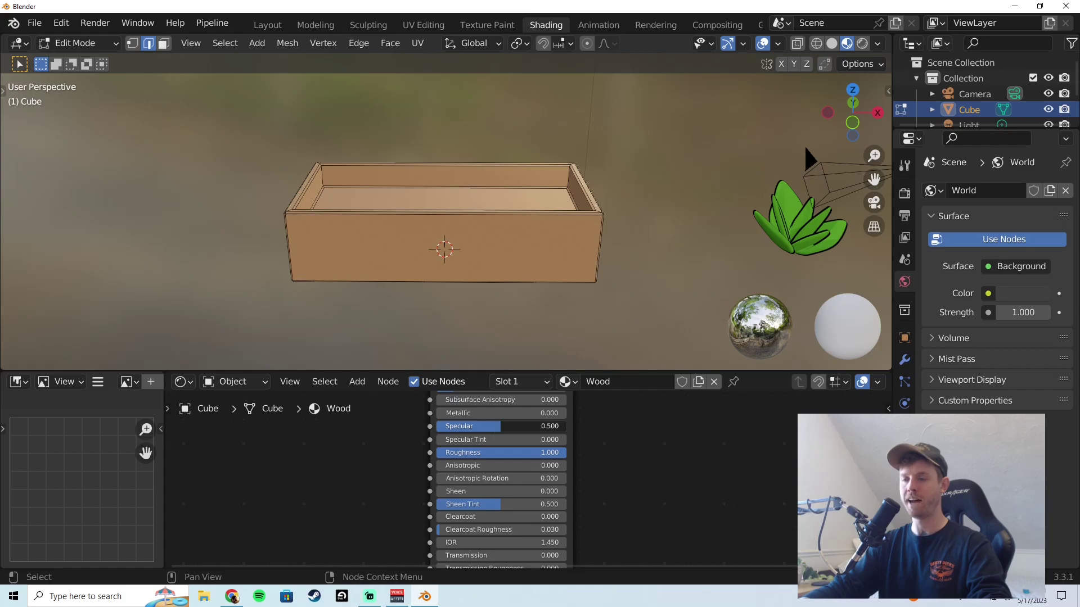
left_click_drag(495, 426, 470, 426)
- Assign the narrow beveled faces along the tray's edges to the second material slot
left_click(522, 381)
left_click(461, 276)
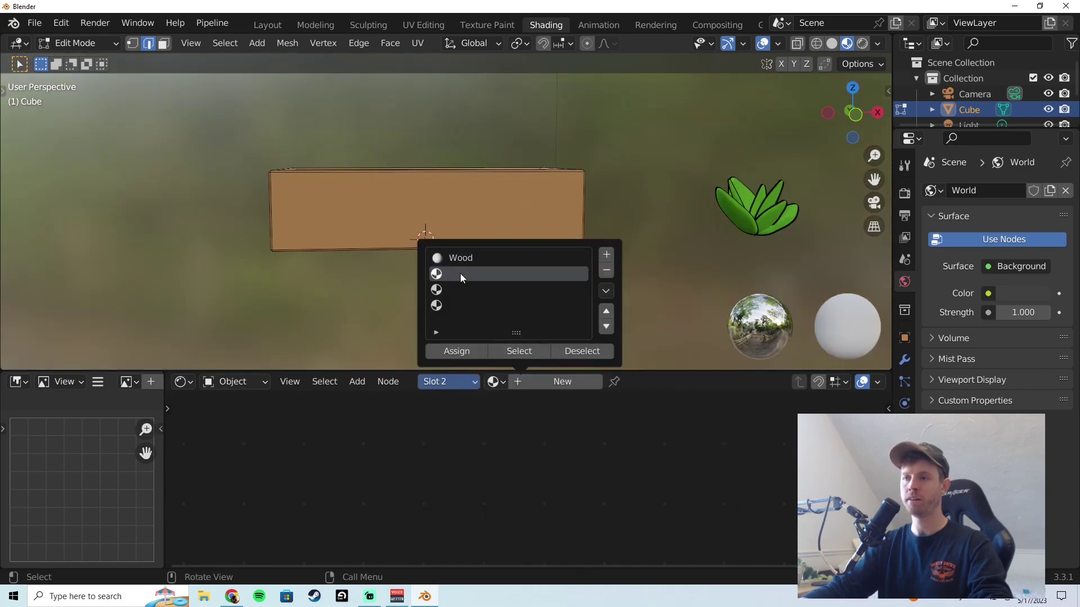
middle_click_drag(605, 343, 602, 310)
scroll(605, 296, "up", 4)
middle_click_drag(641, 231, 537, 234, "shift")
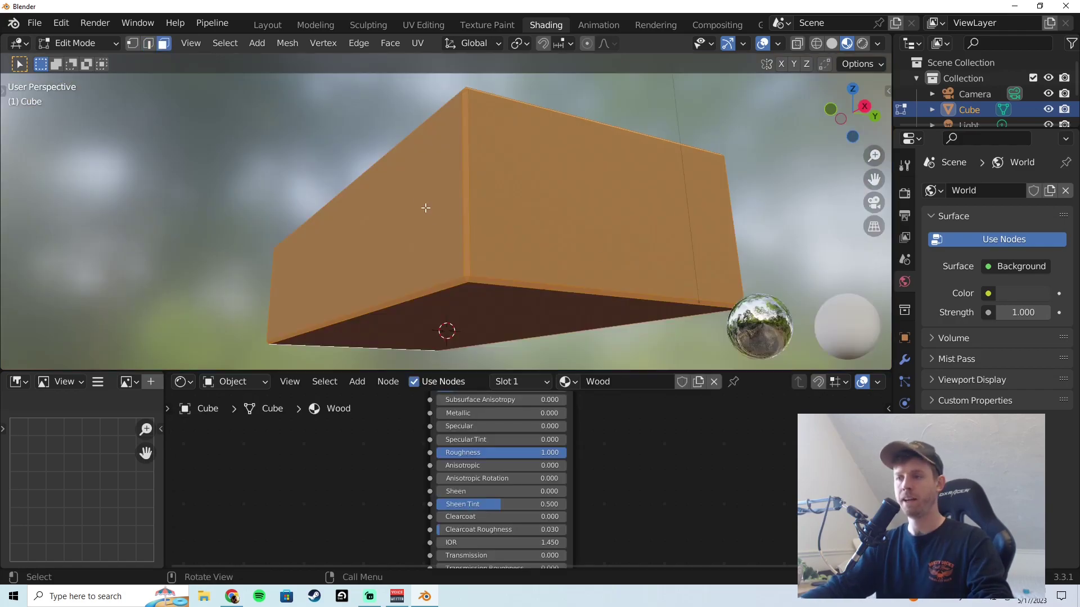
middle_click_drag(425, 208, 446, 349)
left_click(465, 276)
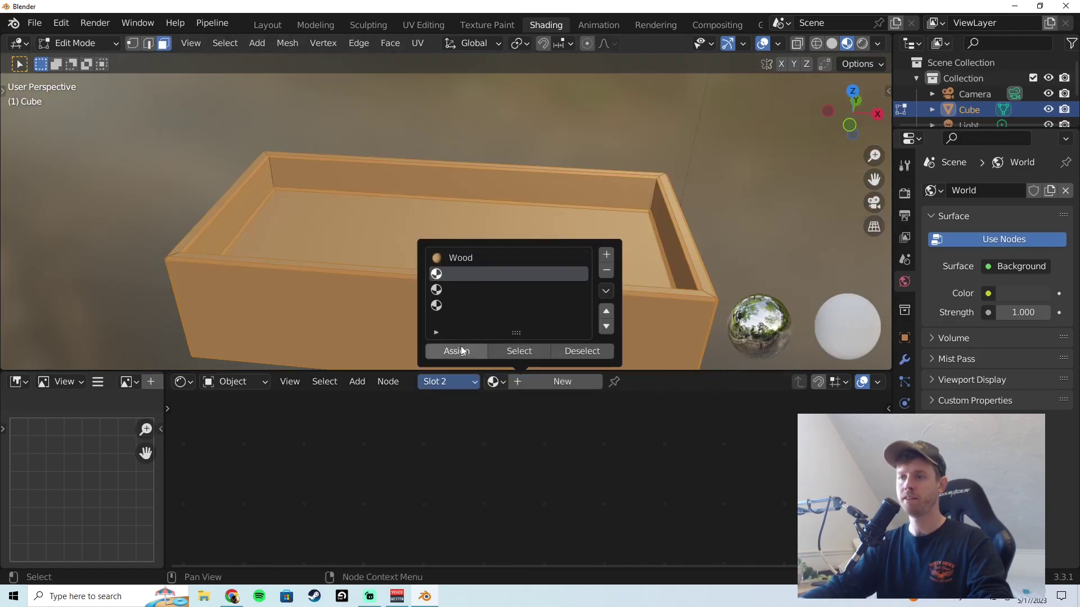
left_click(460, 349)
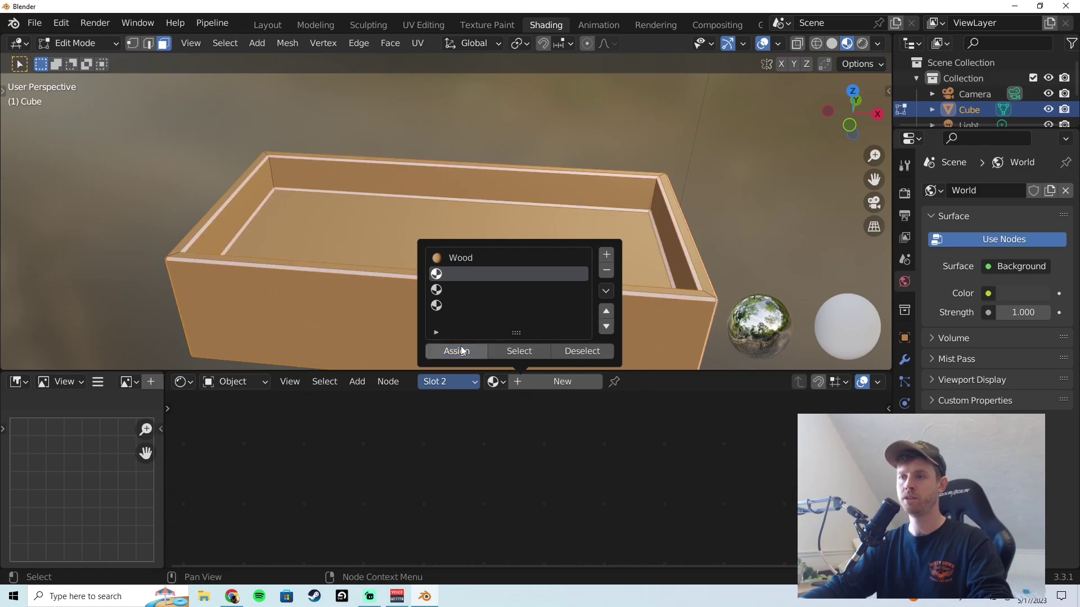
- Create a material named Black in the second slot with a black base color, Specular 0 and Roughness 1
left_click(561, 382)
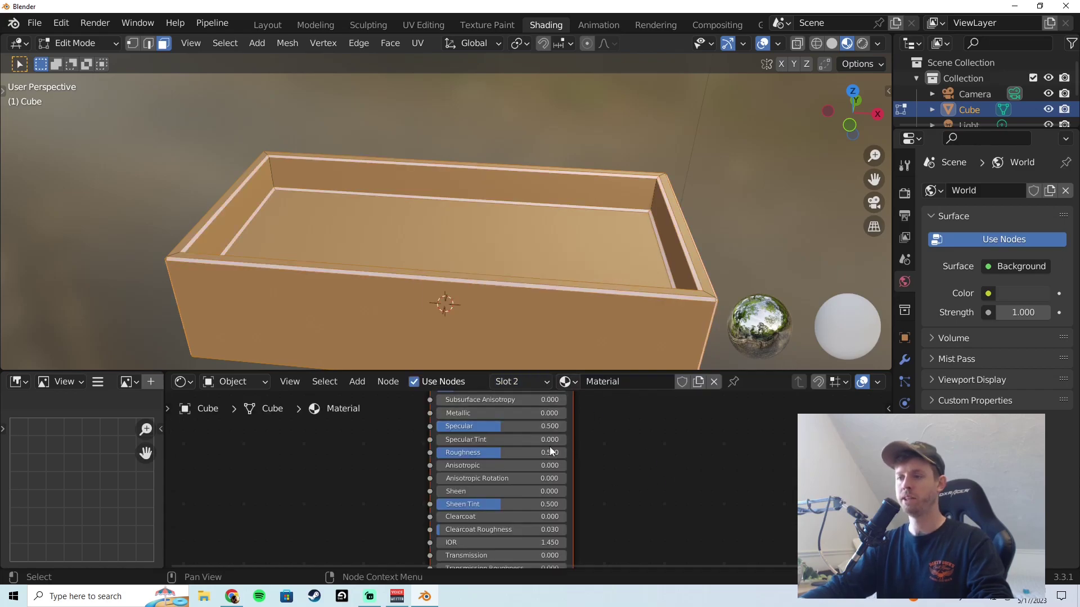
scroll(538, 465, "up", 3)
left_click(544, 401)
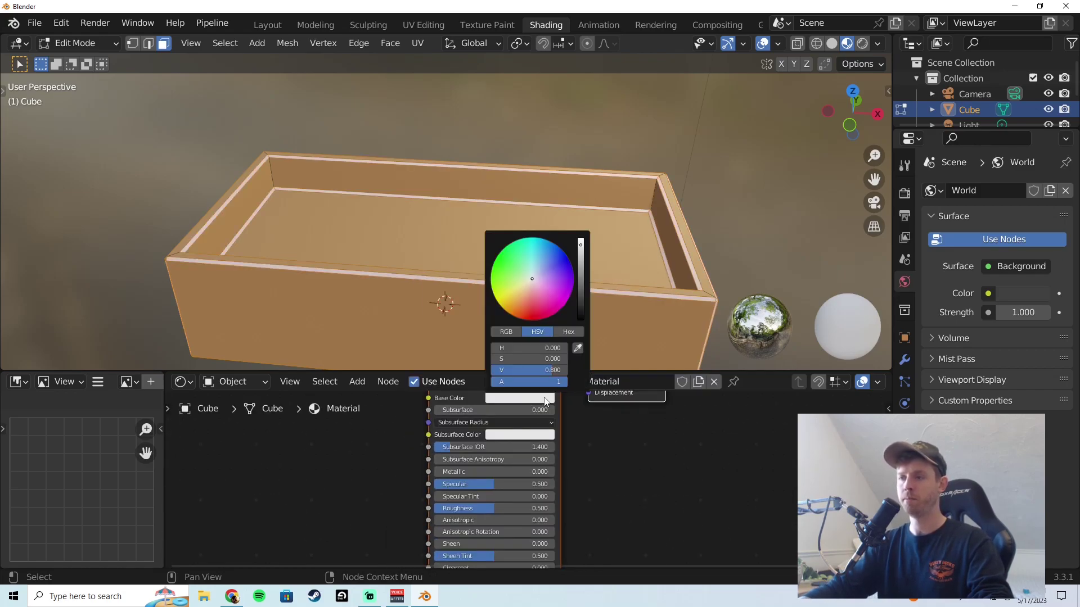
left_click_drag(579, 272, 579, 322)
left_click_drag(506, 484, 569, 512)
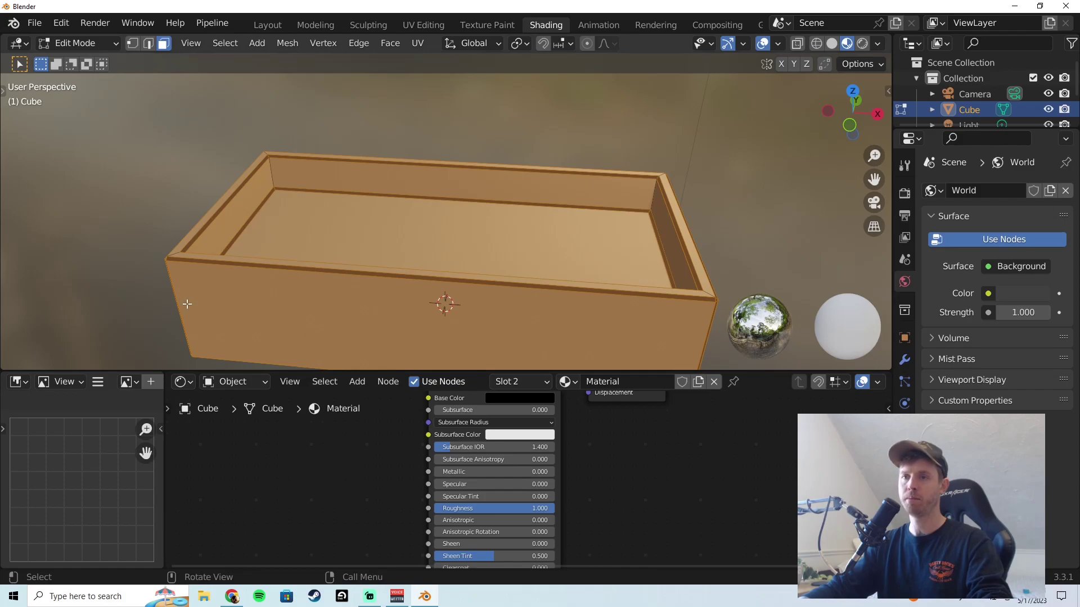
key("Tab")
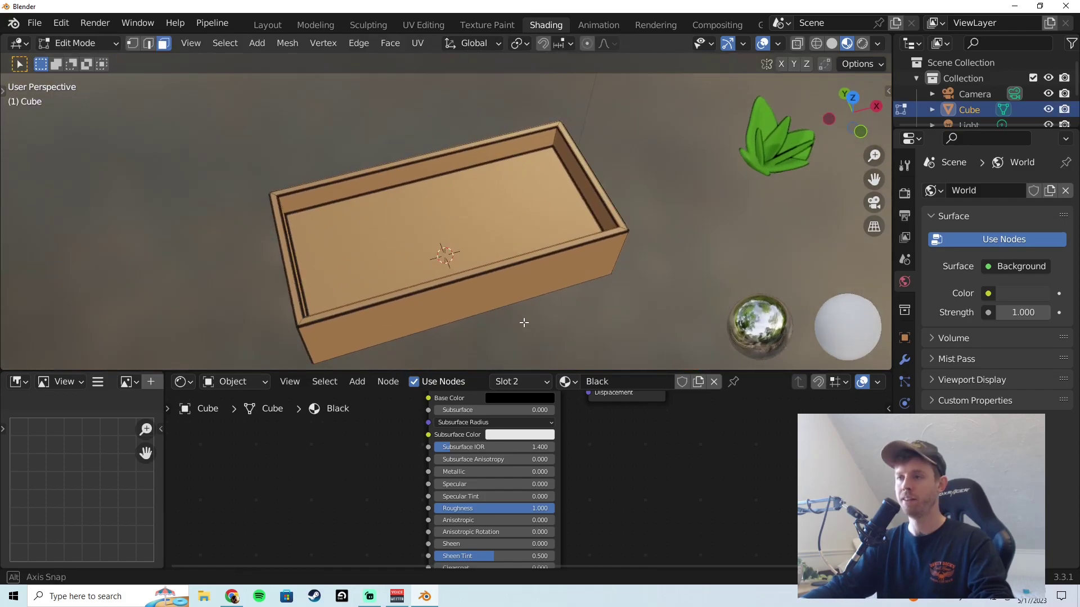
middle_click_drag(523, 322, 495, 295)
key("Tab")
key("Tab")
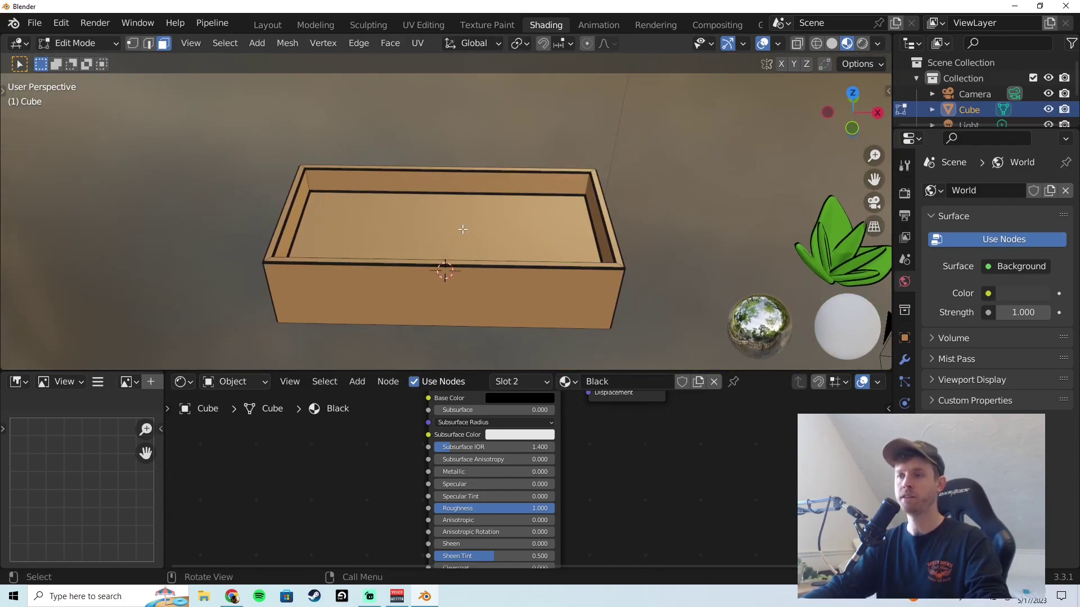
- Assign the tray's inner floor face to the third slot with a new material named Dirt Brown
left_click(441, 253)
left_click(520, 381)
left_click(509, 290)
left_click(458, 351)
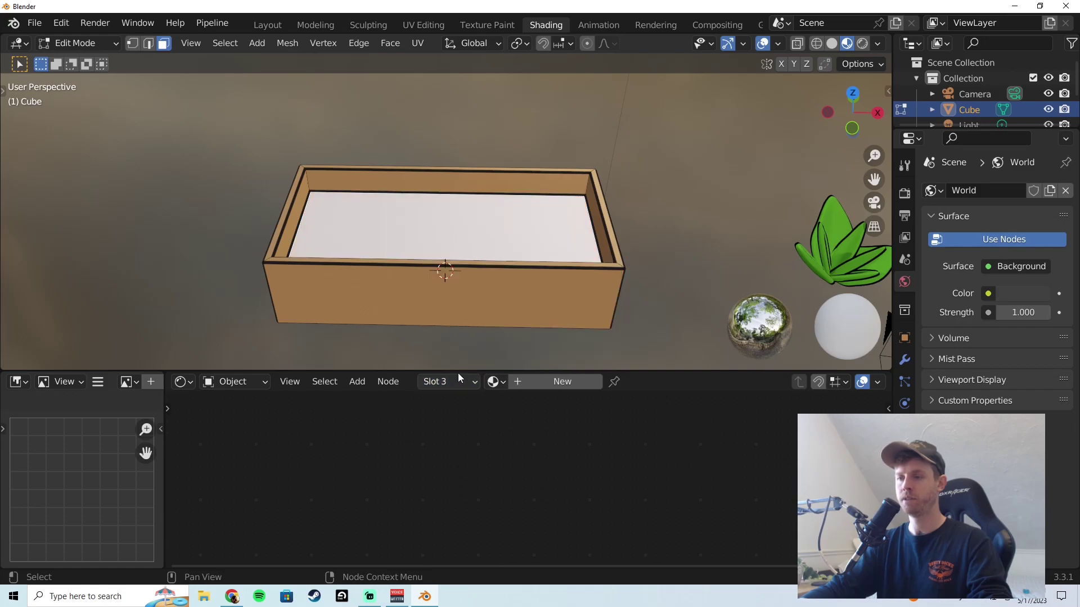
left_click(562, 382)
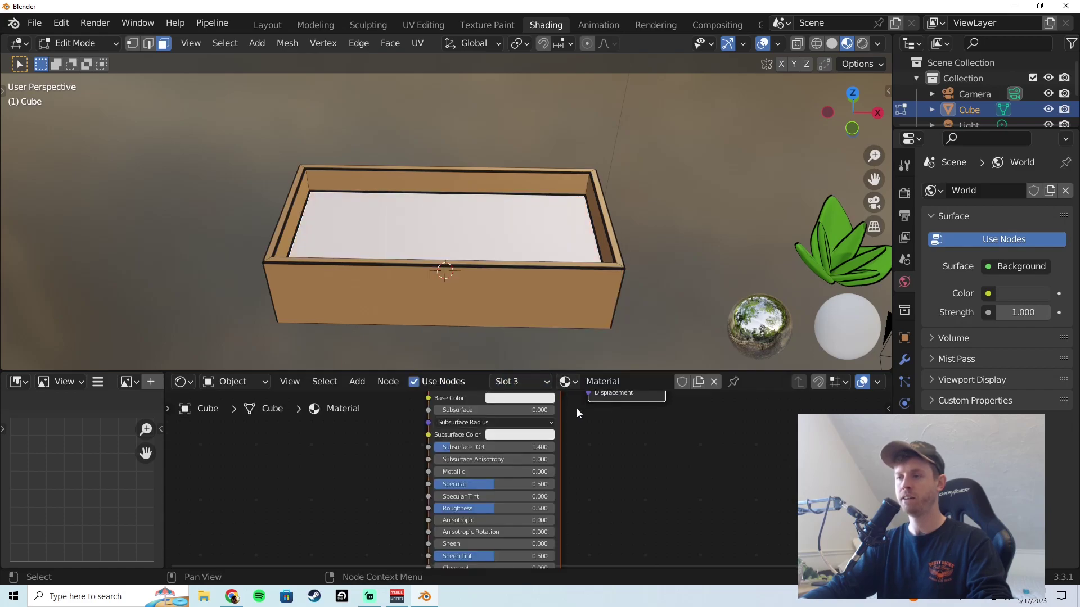
left_click(601, 384)
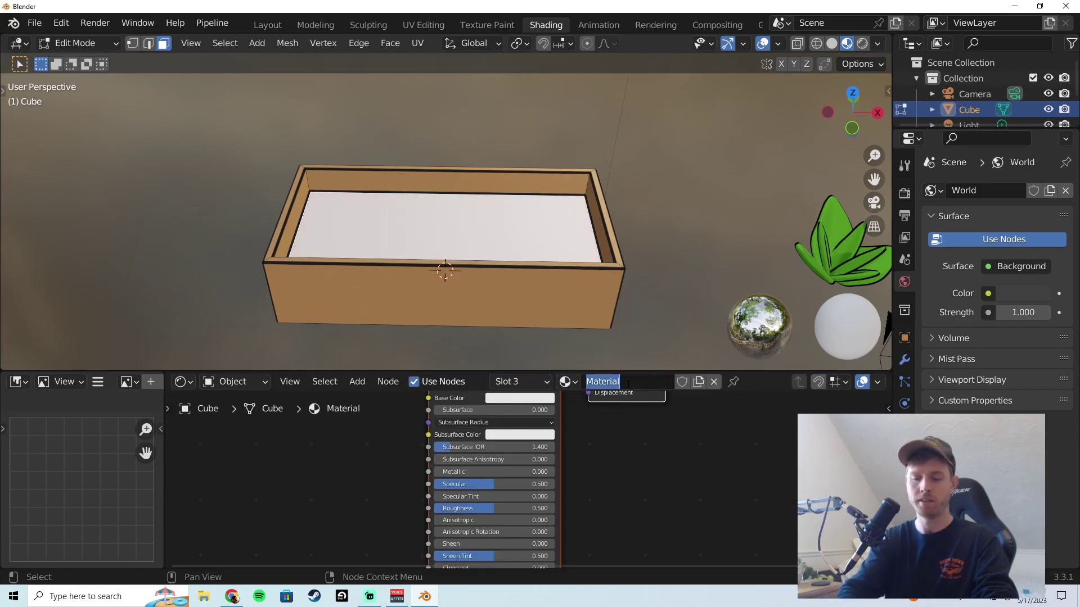
type("Dirt Brownn")
key("Return")
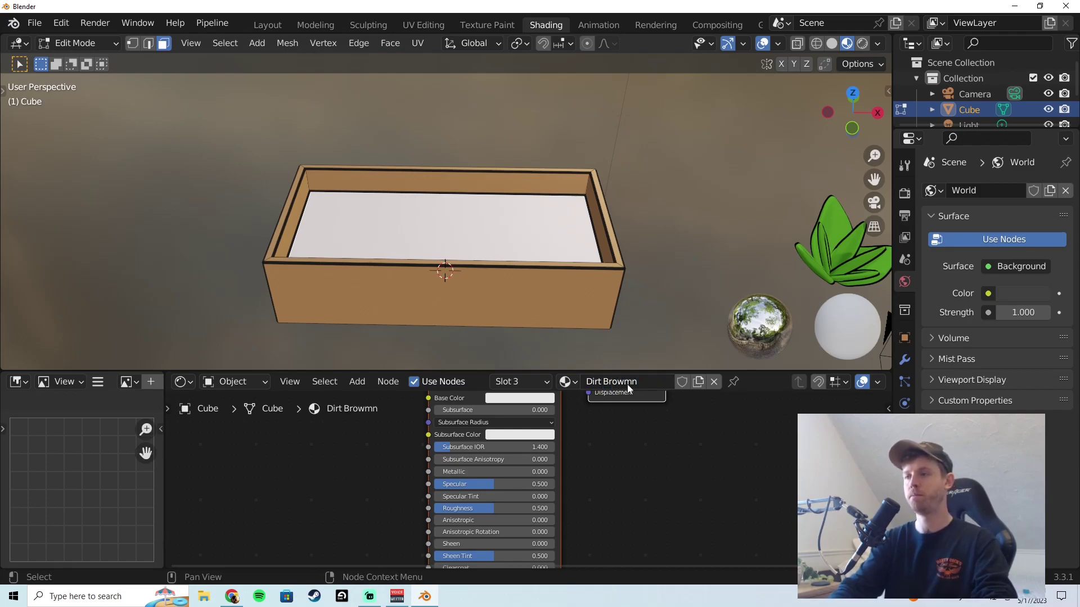
left_click(642, 383)
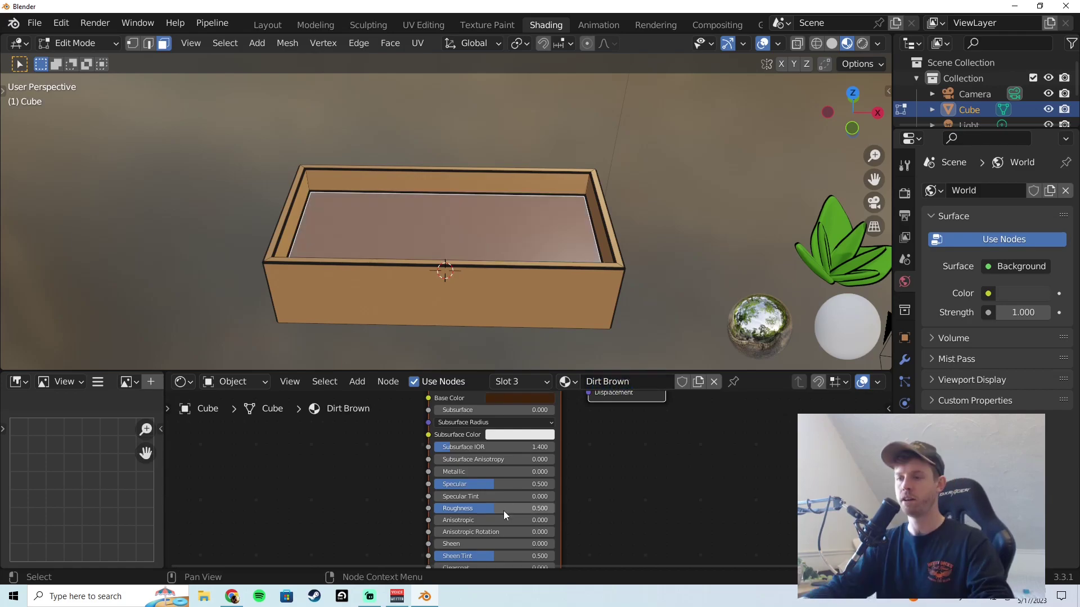
- Give Dirt Brown a dark brown base color, Roughness 1 and Specular 0, and return to Object Mode
left_click_drag(507, 511, 551, 509)
left_click_drag(484, 484, 428, 483)
left_click(728, 452)
key("Tab")
left_click(701, 265)
middle_click_drag(701, 265, 521, 47)
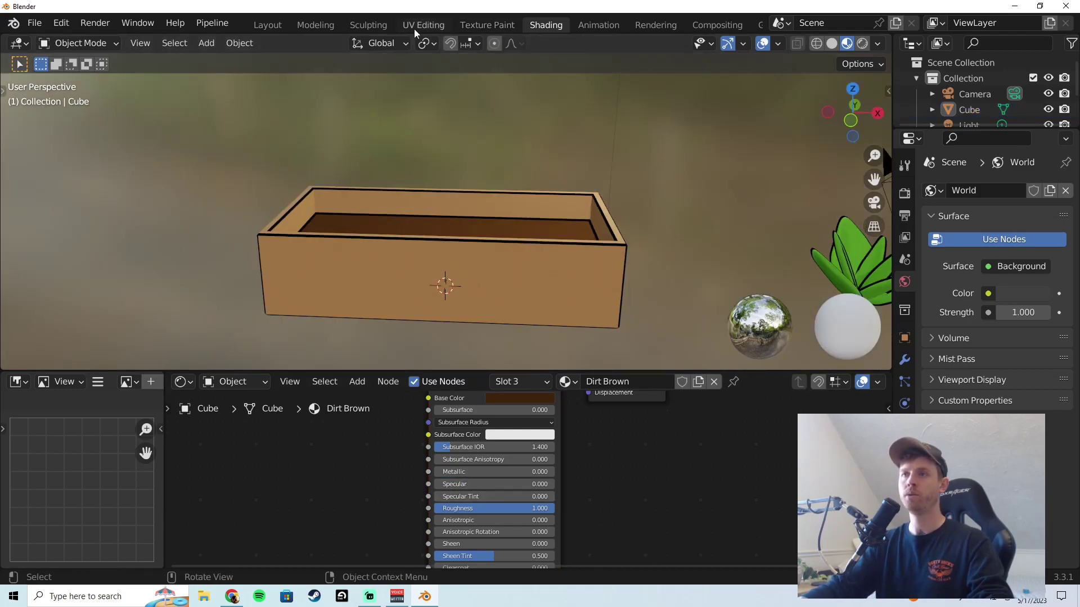
- Go back to the Layout workspace and show the scene in Material Preview shading
left_click(271, 26)
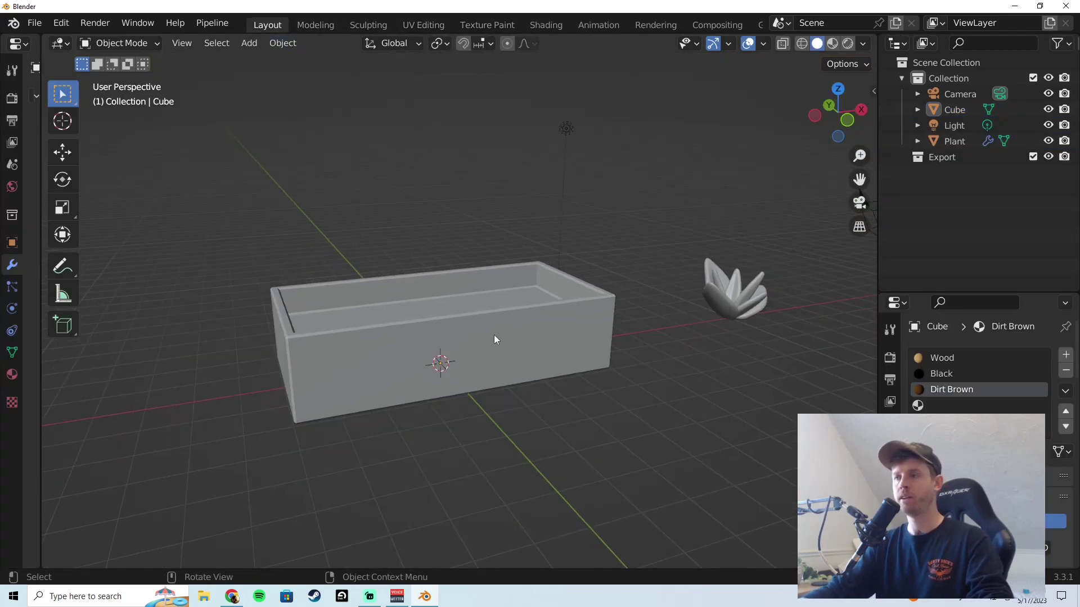
key("z")
left_click(484, 397)
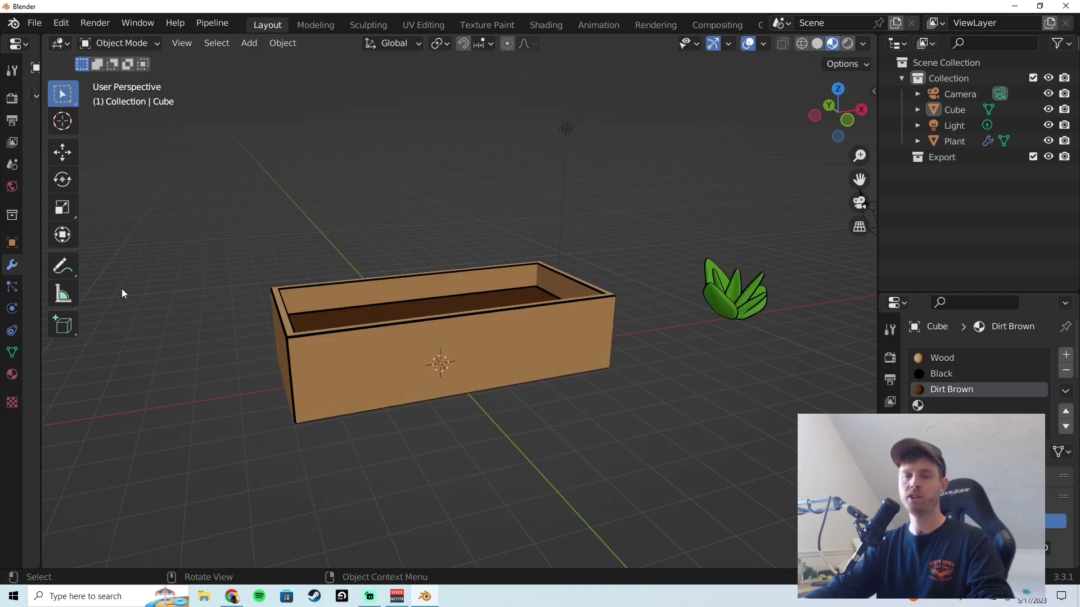
- Select the tray and display its material settings in a widened properties editor
left_click_drag(42, 232, 191, 234)
mouse_move(496, 389)
middle_mouse_down()
mouse_move(589, 423)
mouse_move(494, 374)
middle_mouse_up()
left_click(495, 375)
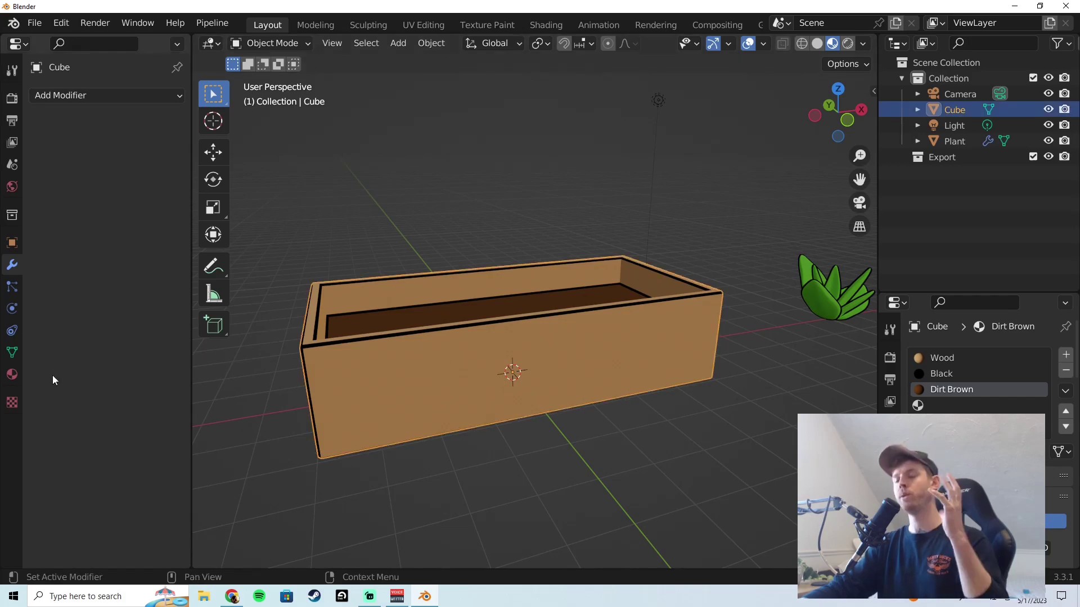
left_click(12, 377)
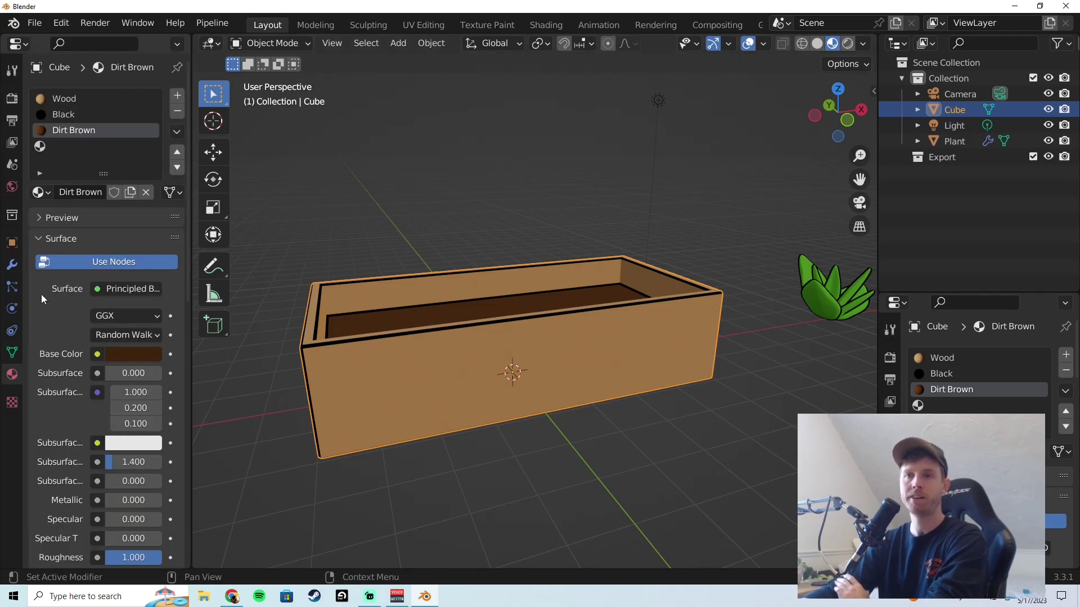
- Assign the existing Outline material to the tray's empty fourth material slot
left_click(70, 145)
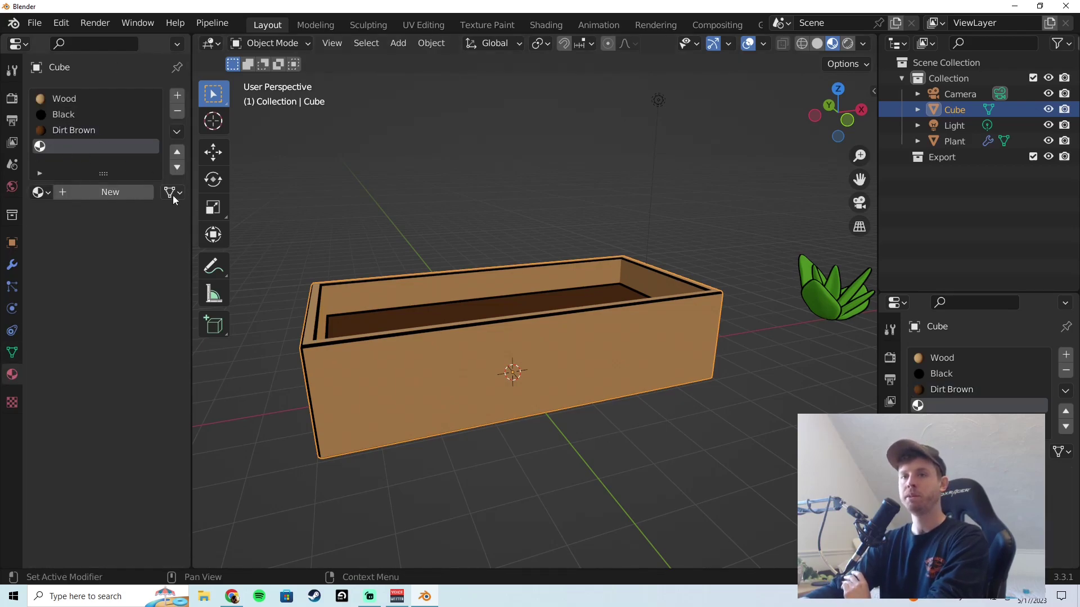
left_click(39, 193)
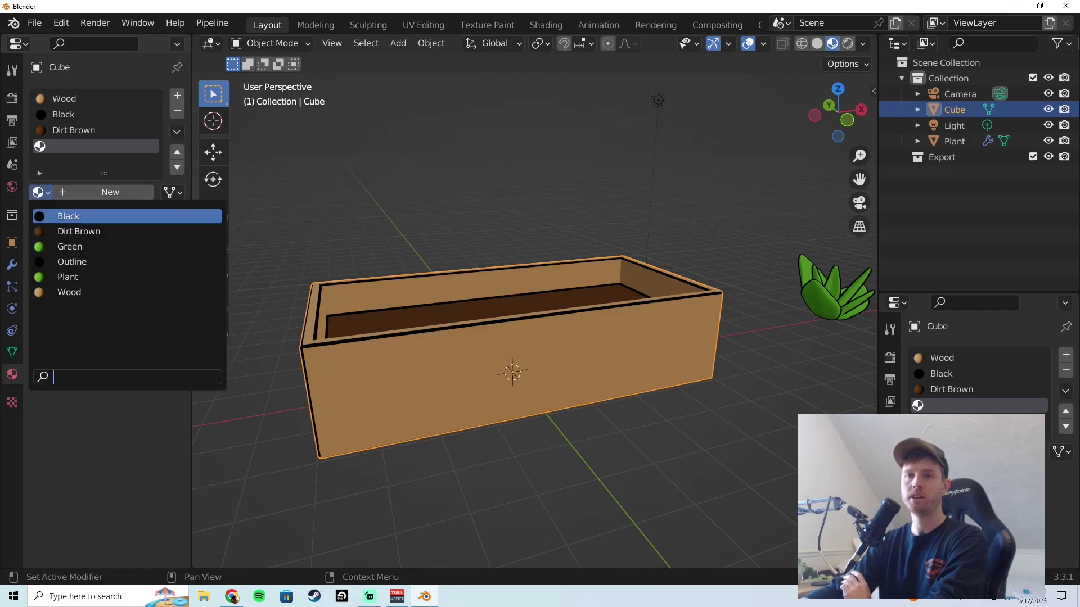
left_click(73, 262)
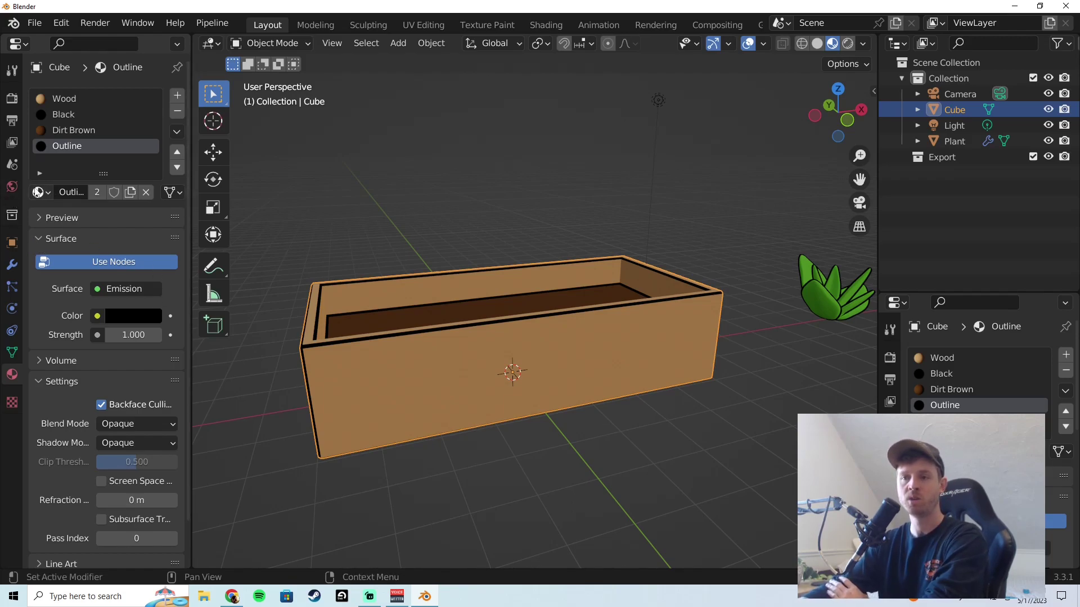
- Add a Solidify modifier to the tray with flipped normals and a material offset of 3
left_click(11, 264)
left_click(135, 96)
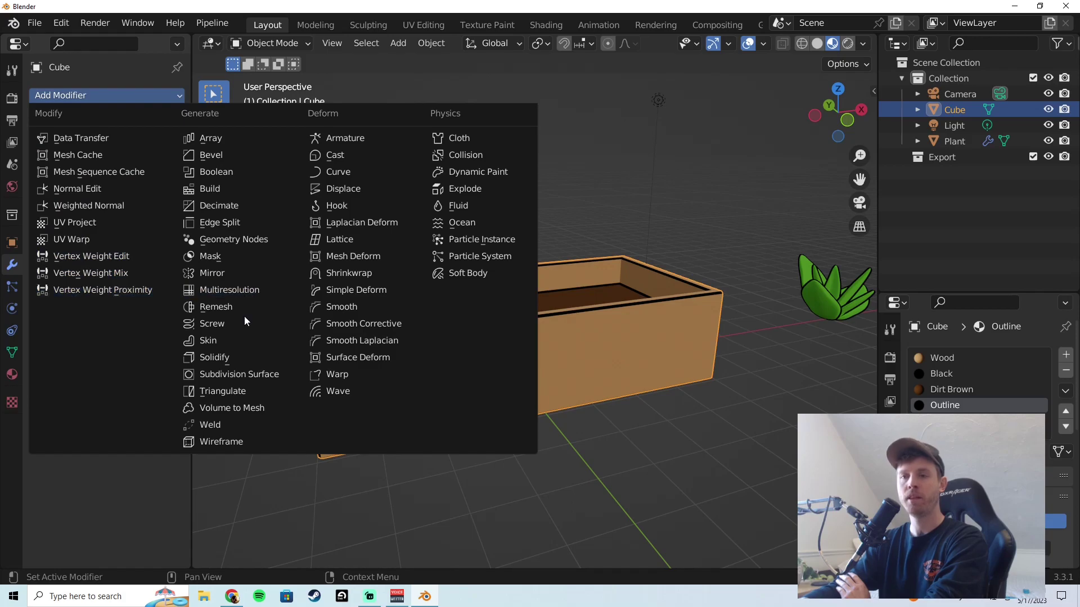
left_click(235, 360)
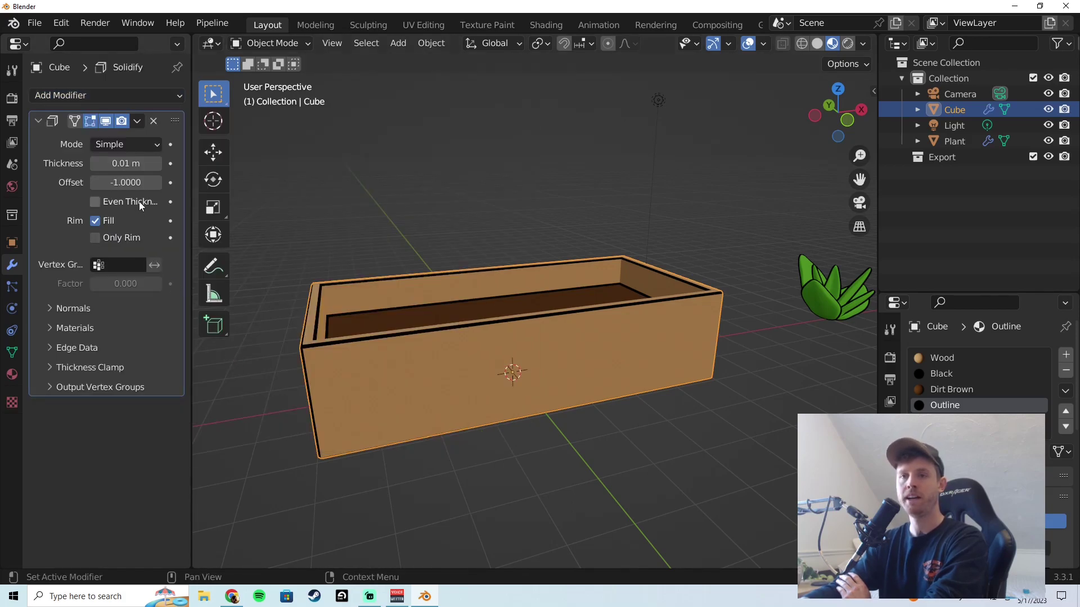
left_click(42, 309)
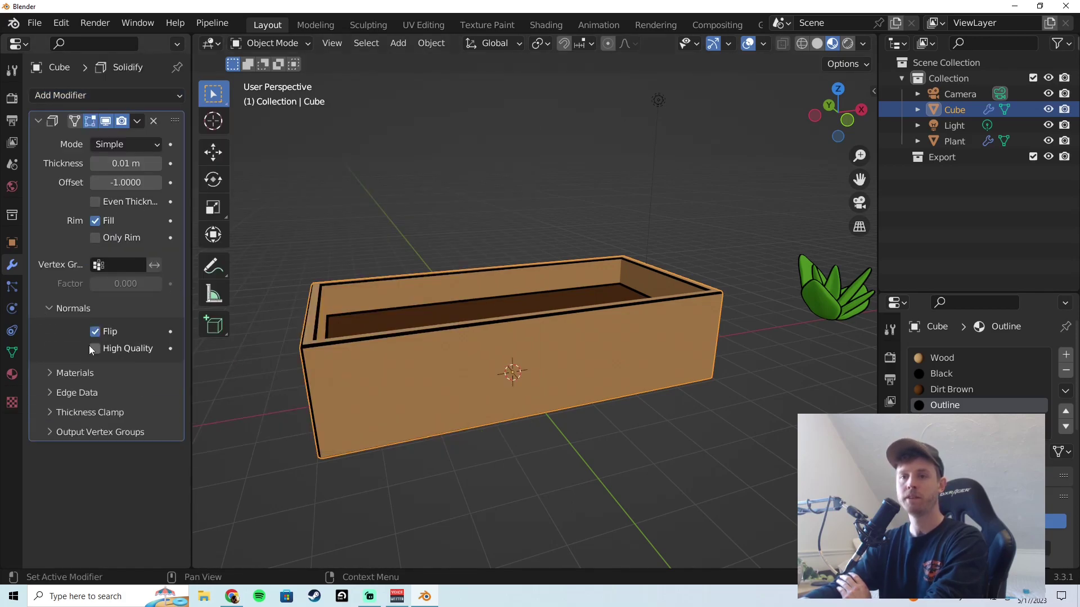
left_click(50, 373)
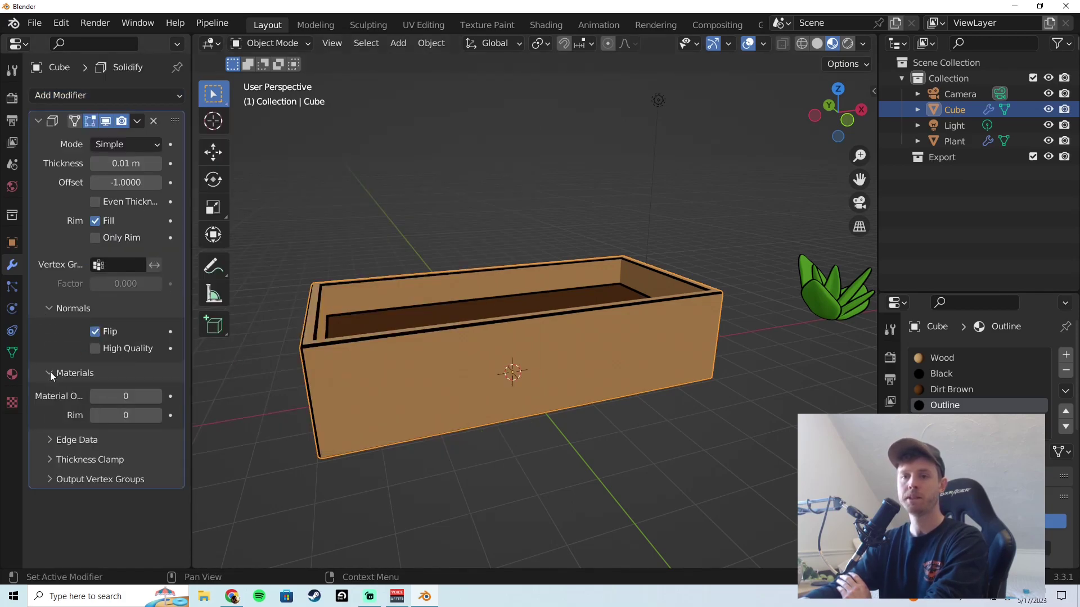
left_click(158, 396)
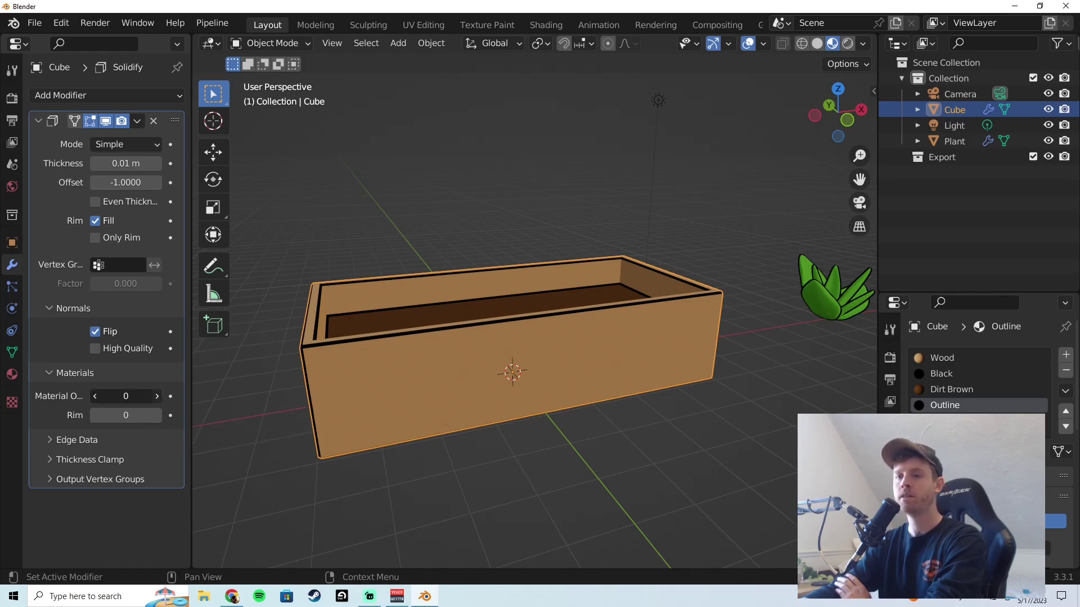
left_click(158, 396)
left_click(157, 396)
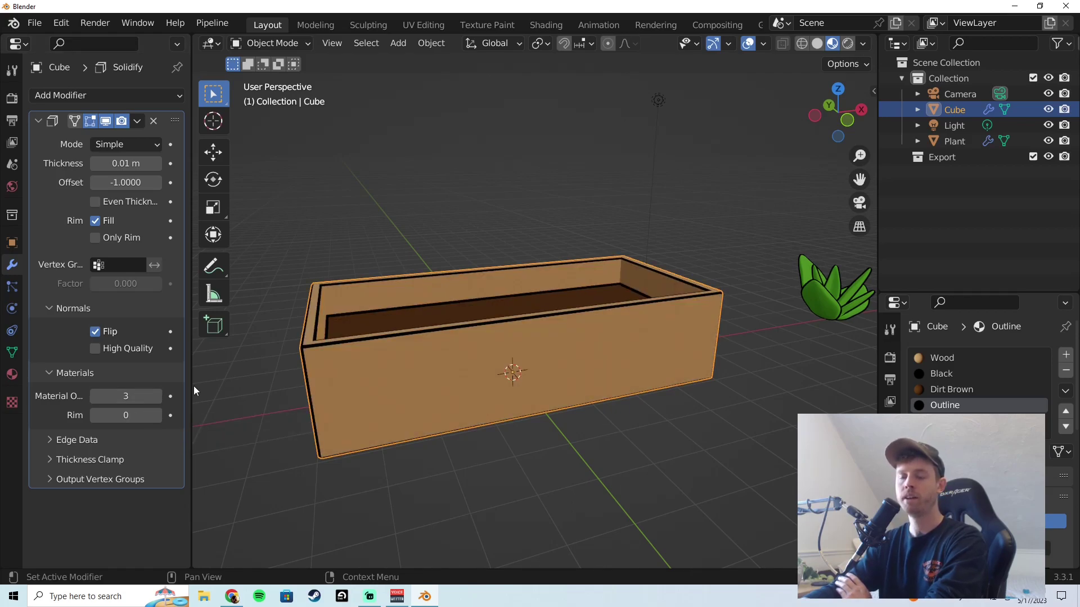
- Set the tray's Solidify offset to 1 and its thickness to about 0.08 m
left_click_drag(106, 181, 162, 182)
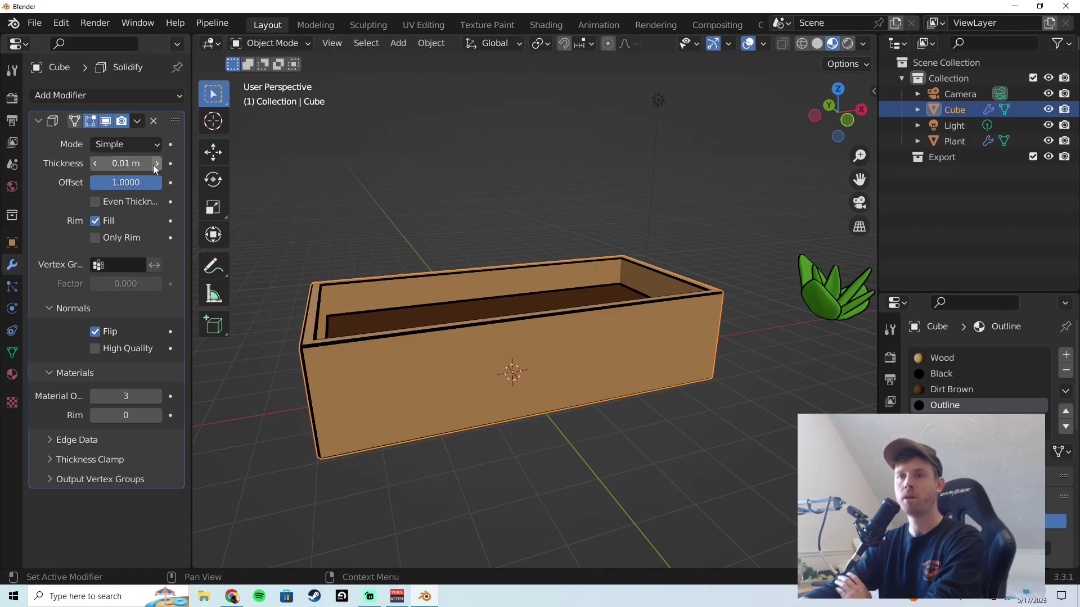
left_click_drag(126, 163, 149, 163)
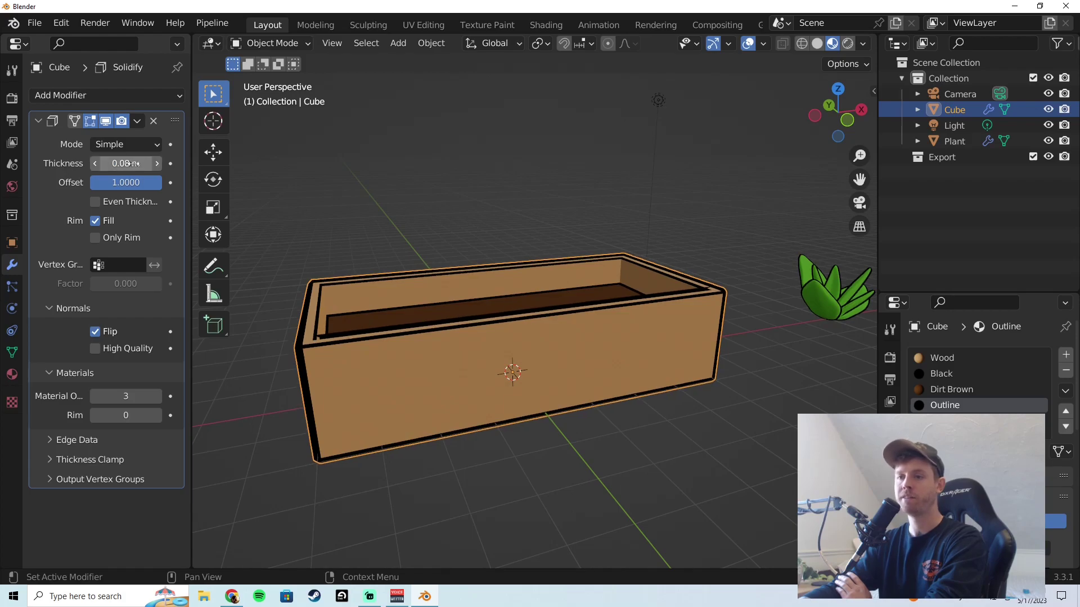
middle_click_drag(480, 210, 460, 239)
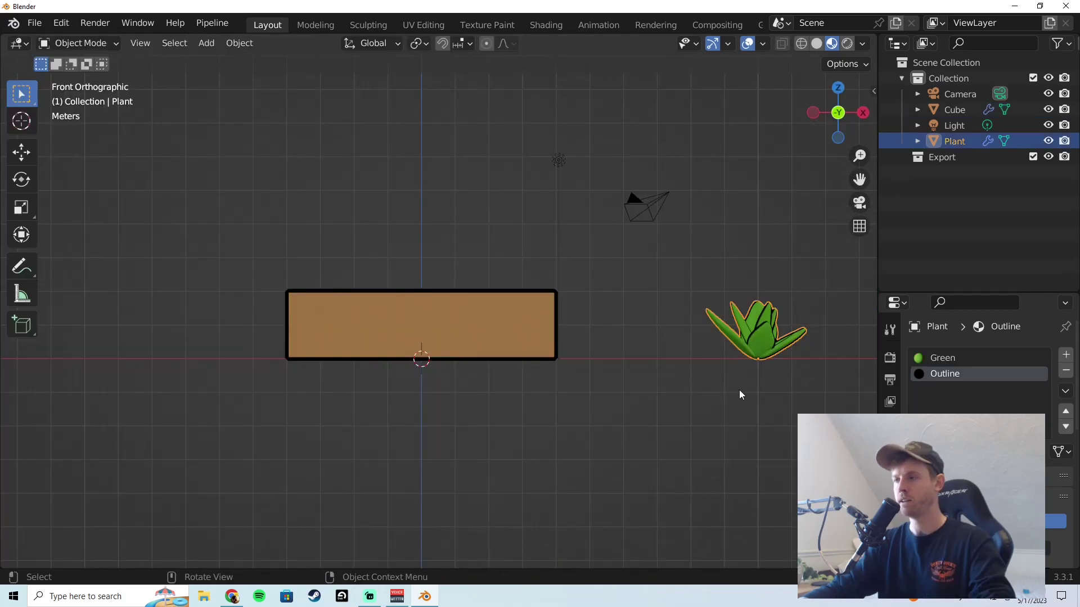
- Move the plant over the right half of the tray in see-through front view and adjust its height along Z
key("g")
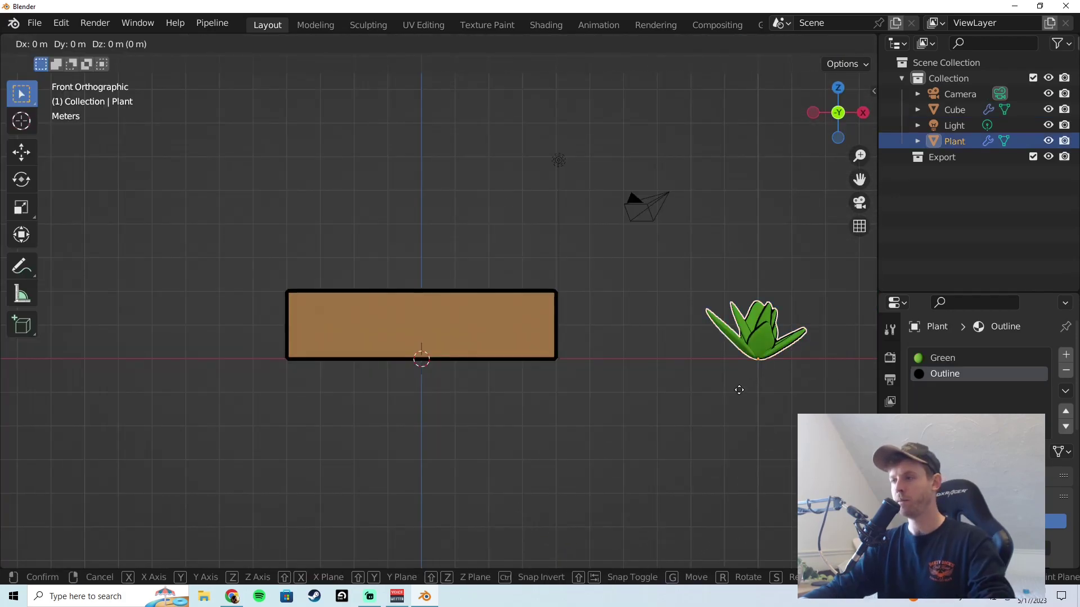
key("alt+z")
key("z")
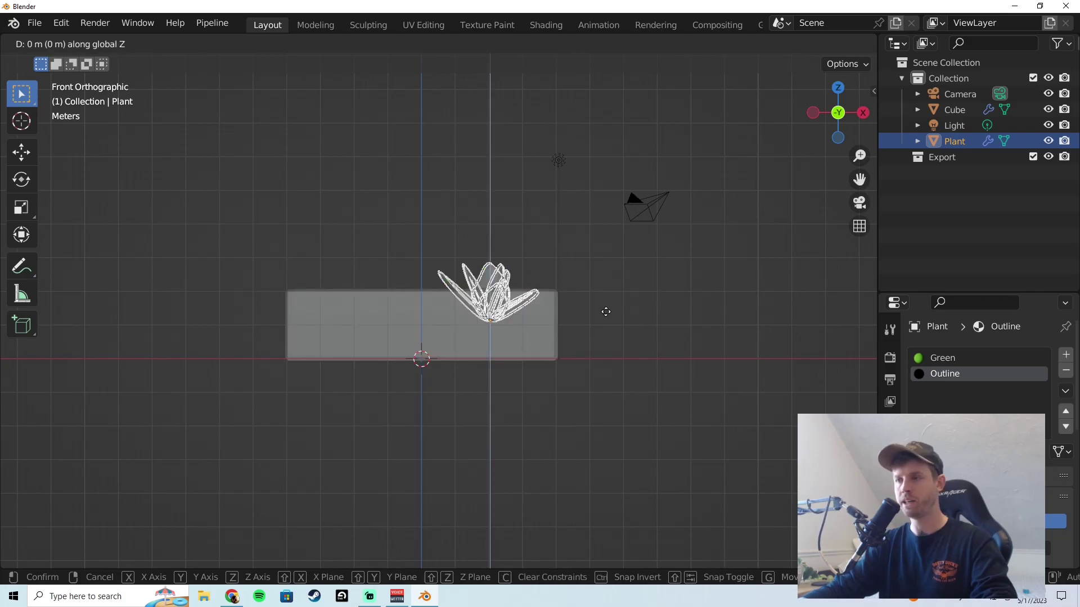
left_click(608, 308)
- Duplicate the plant three times along the X axis, spreading the copies across the left and middle of the tray
key("shift+d")
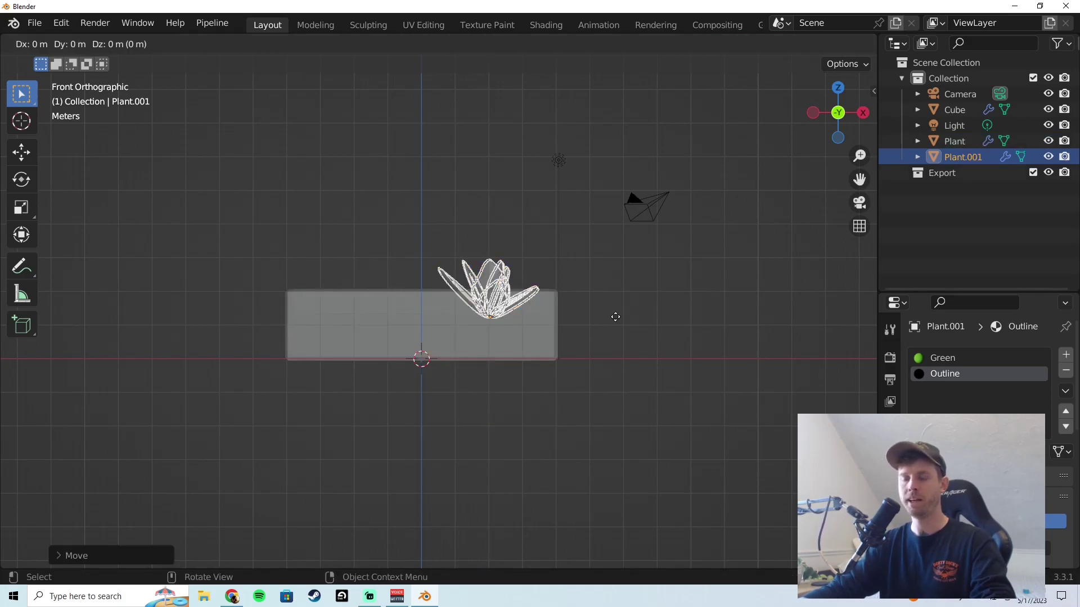
key("x")
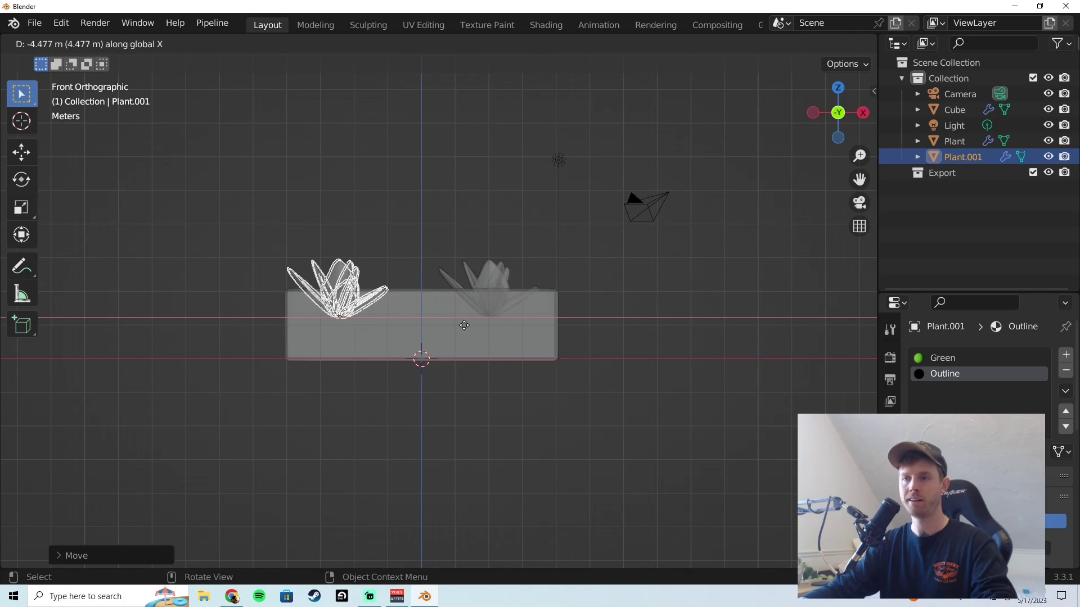
left_click(455, 326)
key("shift+d")
key("x")
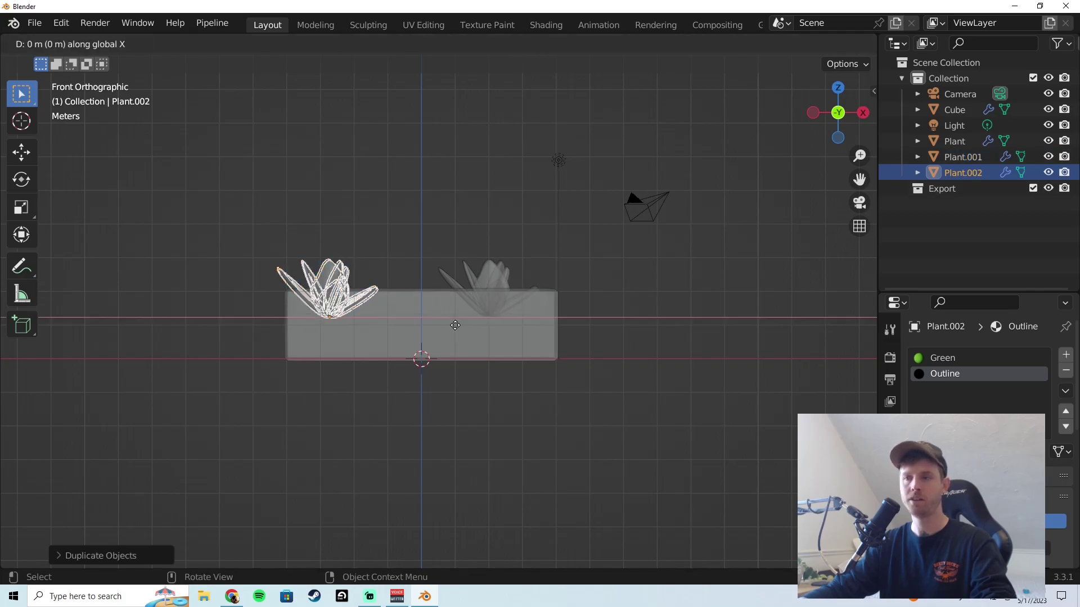
left_click(513, 328)
key("shift+d")
key("x")
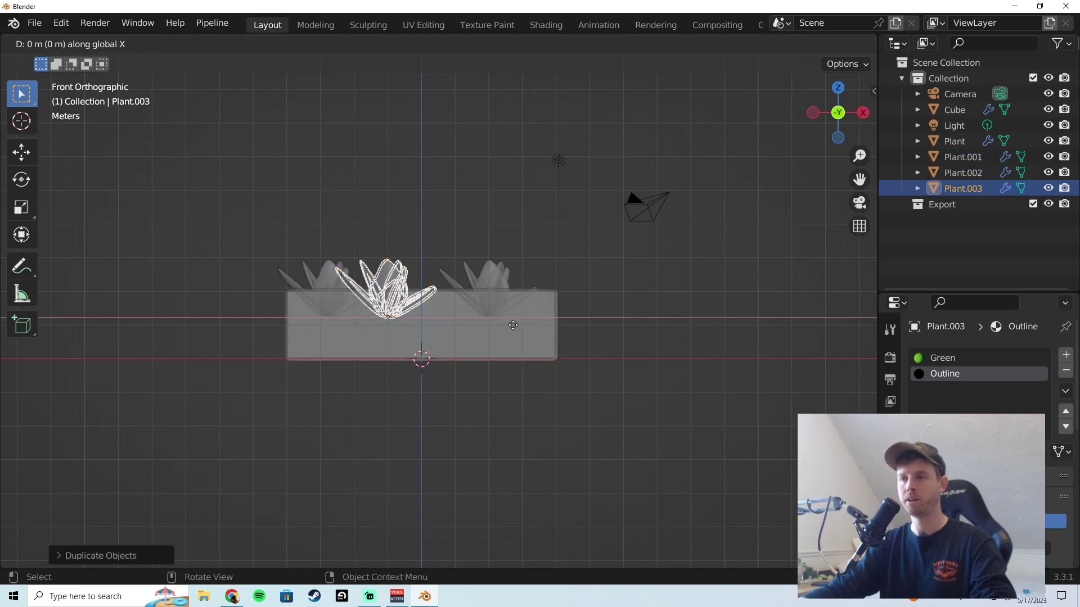
left_click(563, 324)
- Turn the rightmost plant about the Z axis and shift it along X toward the tray's right end
left_click(497, 275)
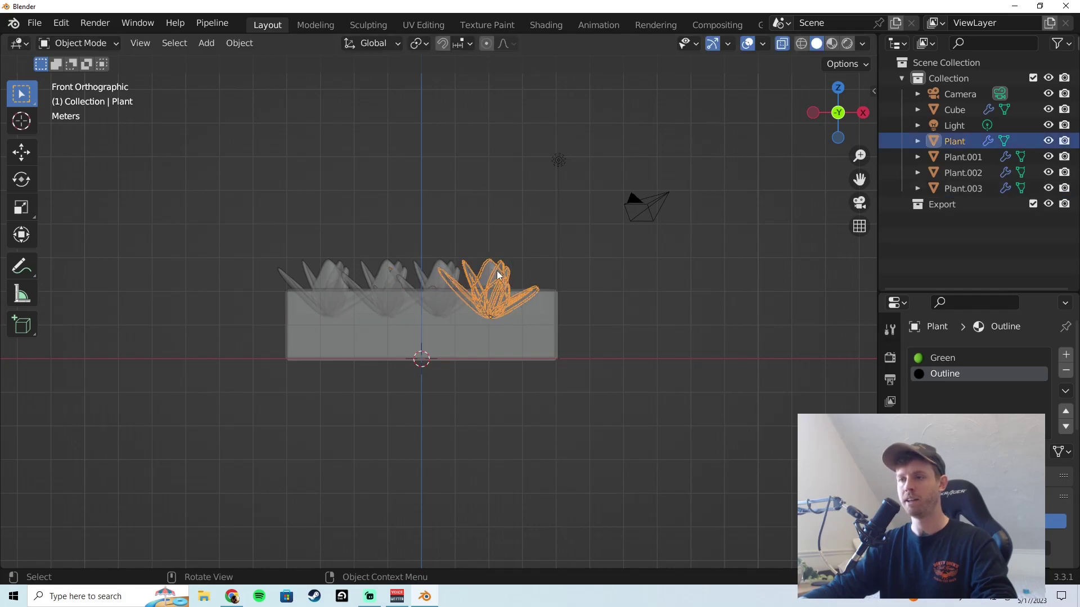
key("r")
key("z")
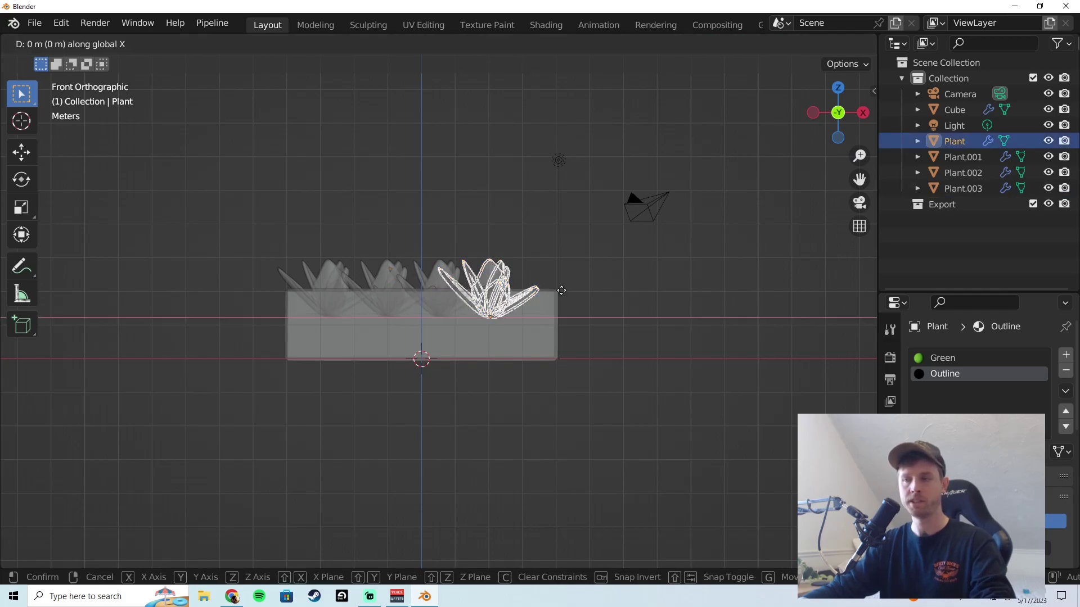
left_click(585, 293)
- Tilt the rightmost plant by about -15 degrees in front view so it leans back inside the tray
key("KP_3")
key("KP_1")
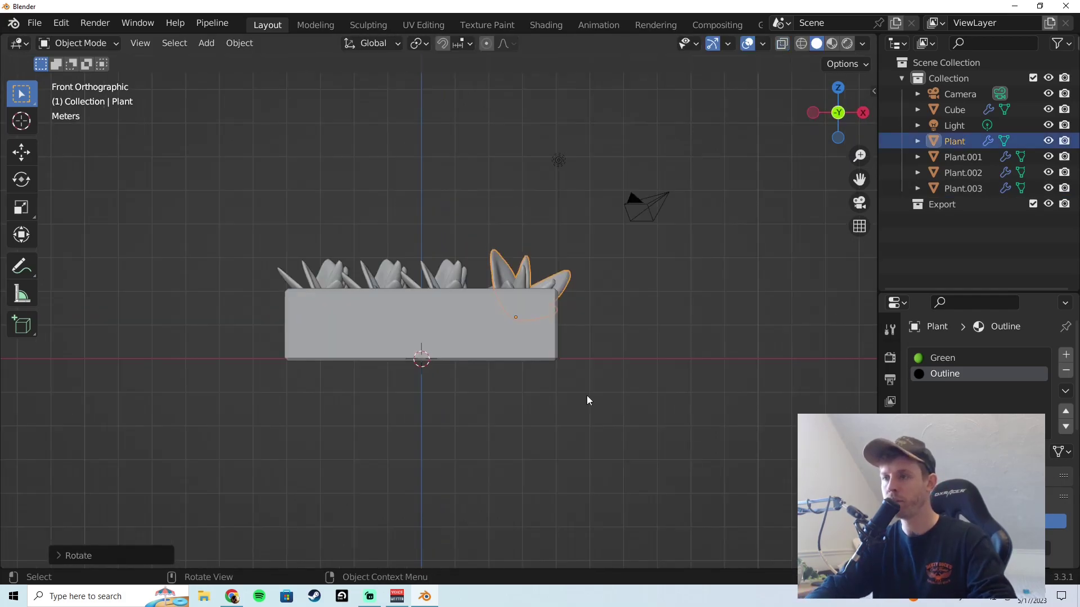
key("r")
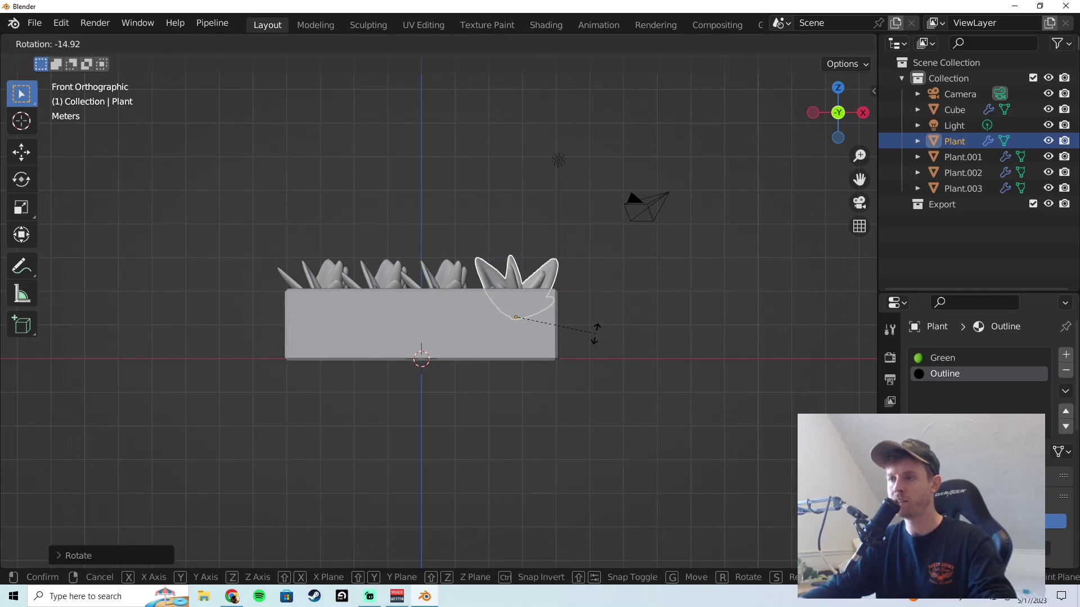
left_click(594, 336)
- Rotate the second plant from the left in top view and scale it down
left_click(328, 274)
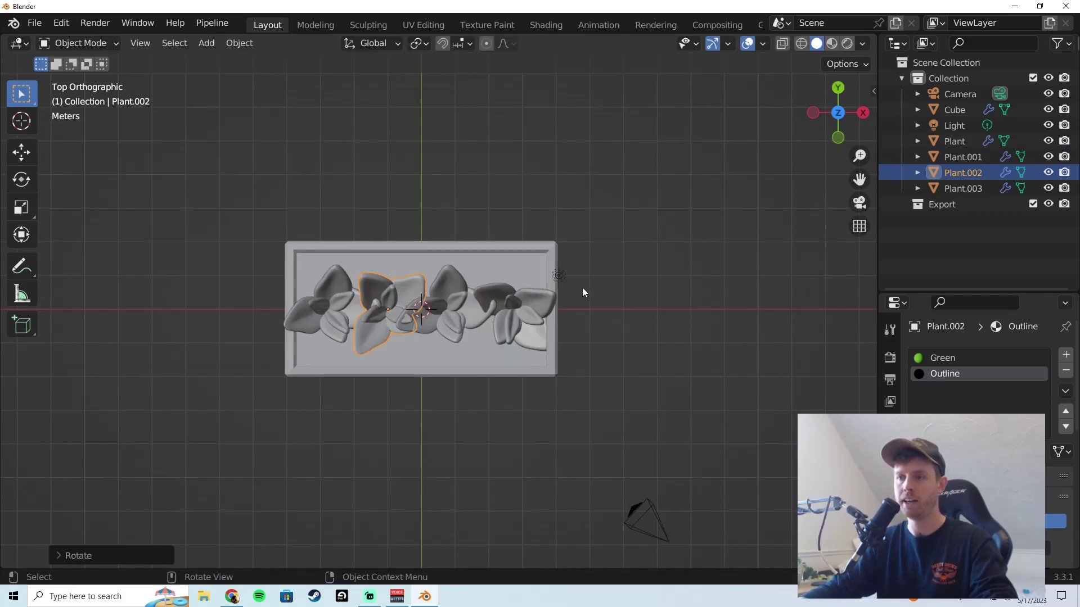
key("s")
left_click(540, 293)
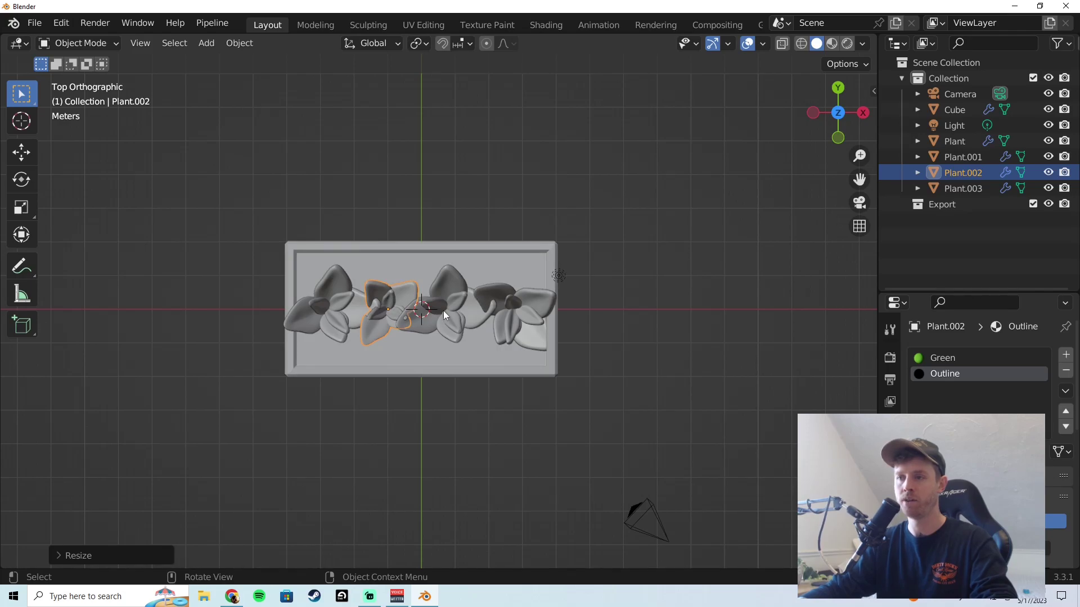
- Rotate the third plant from the left in top view and scale it down slightly
left_click(443, 311)
key("r")
left_click(545, 298)
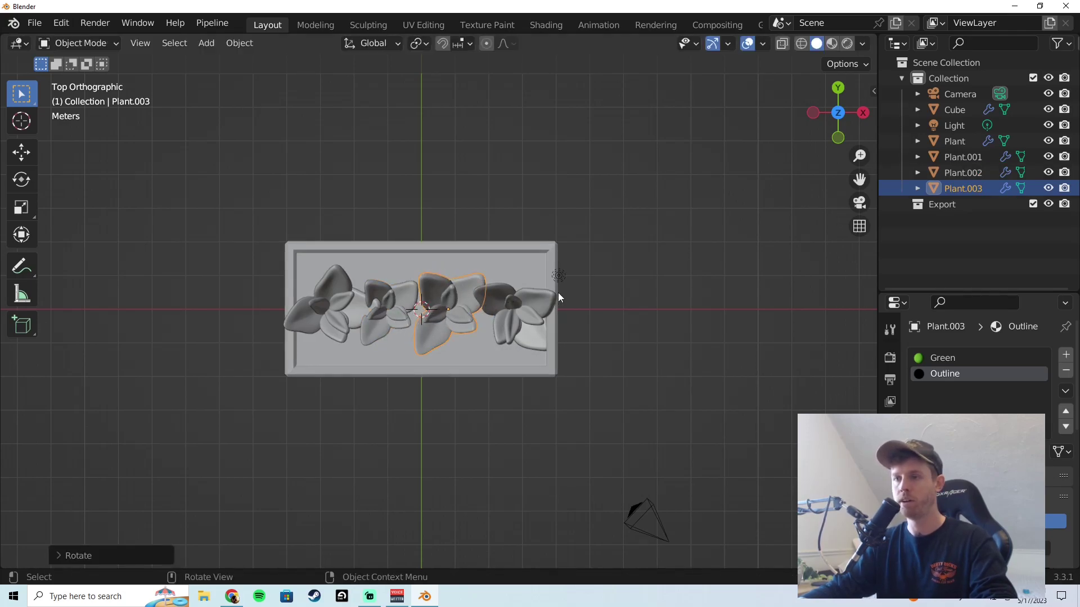
key("s")
left_click(601, 334)
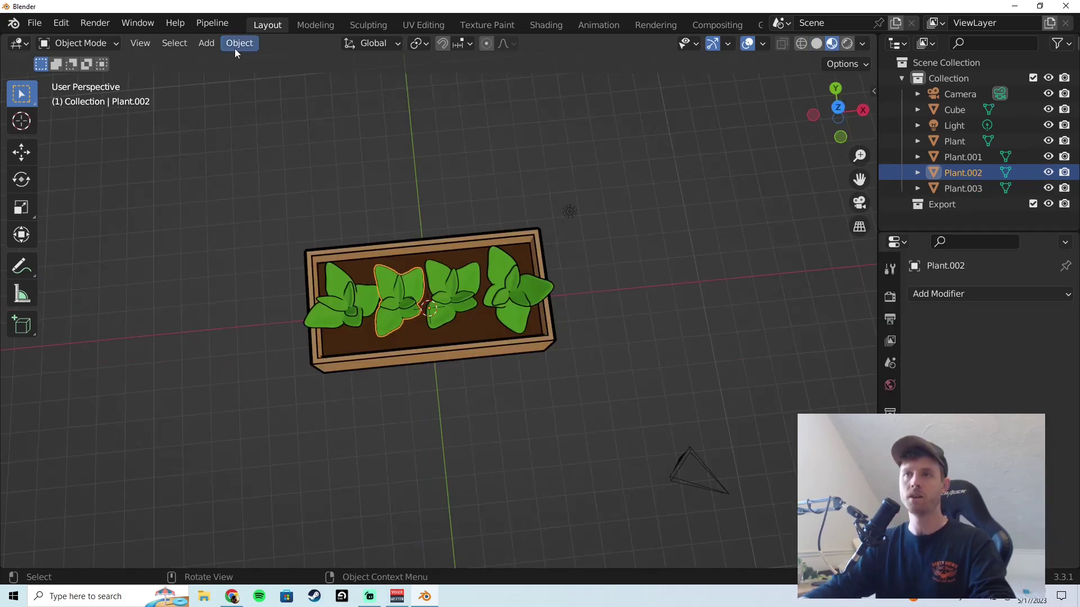
- Set the origin of the second plant from the left to its geometry
left_click(237, 45)
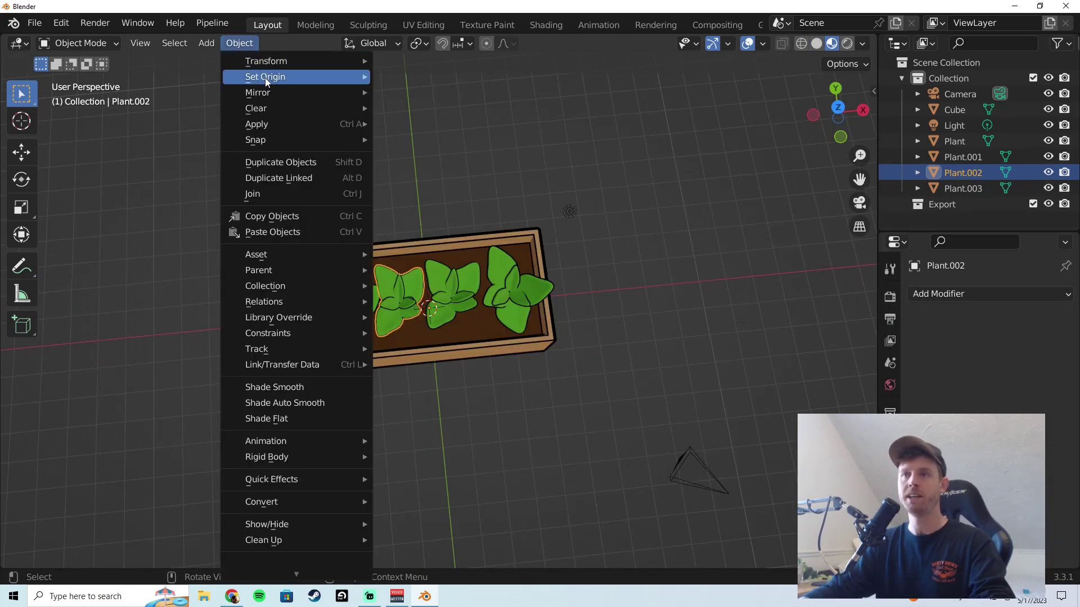
mouse_move(265, 77)
left_click(460, 93)
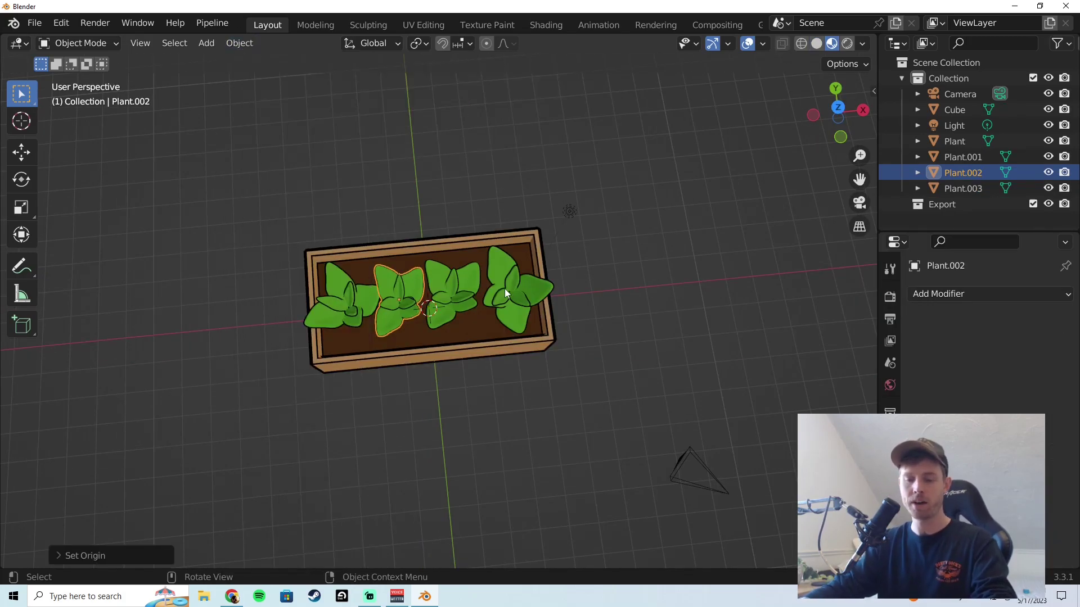
- Rotate the second plant from the left in top view, nudge its position within the row, and deselect it
key("KP_7")
key("r")
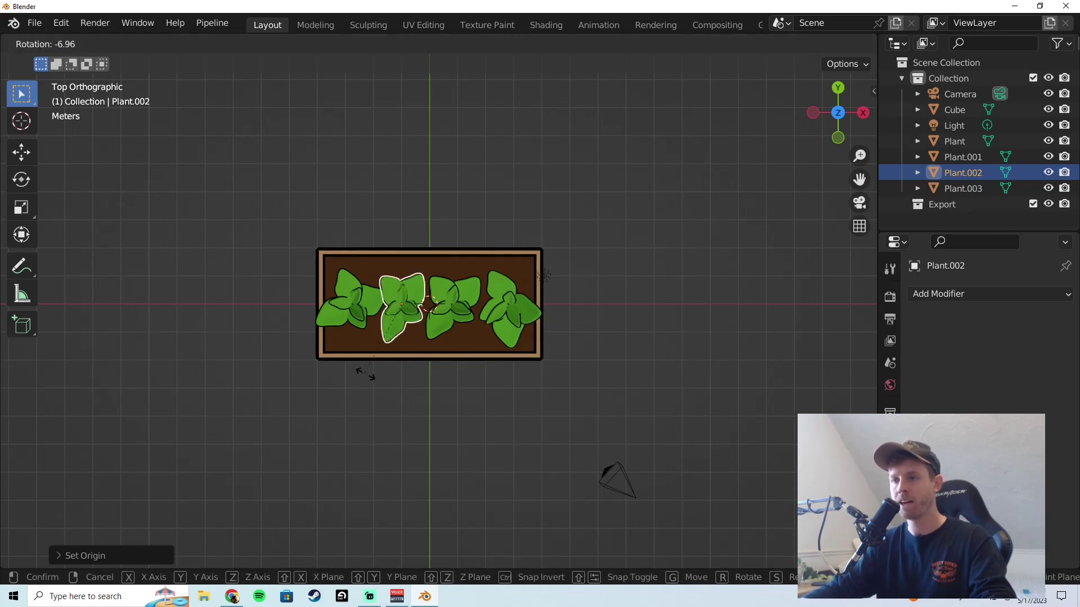
left_click(494, 163)
key("g")
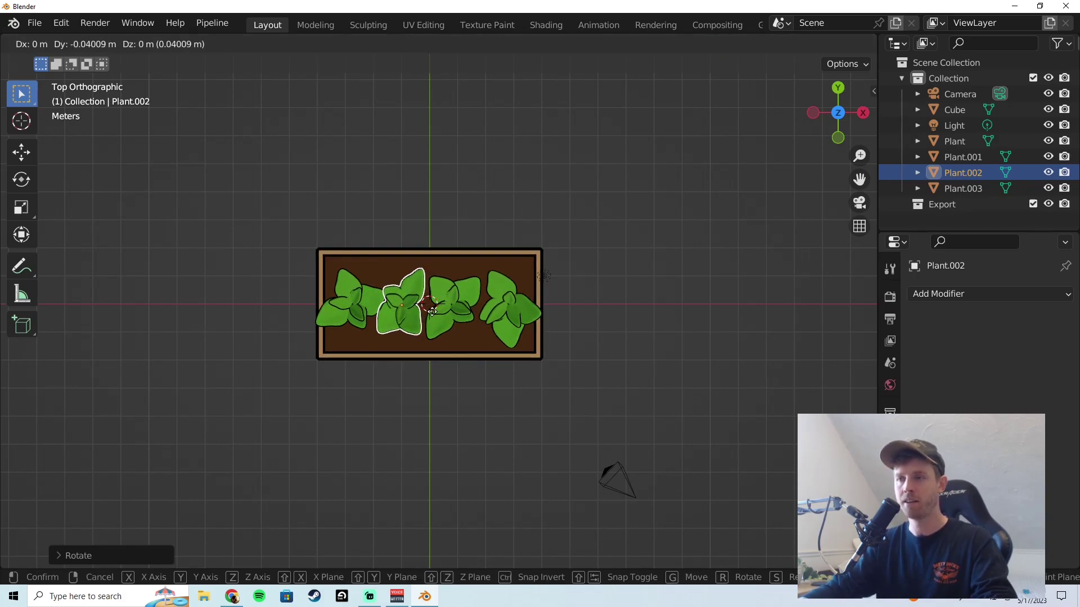
left_click(434, 311)
left_click(493, 436)
- Select the tray and all four plants without the light, and join them into one object
middle_click_drag(495, 454, 549, 353)
middle_click_drag(548, 349, 518, 320)
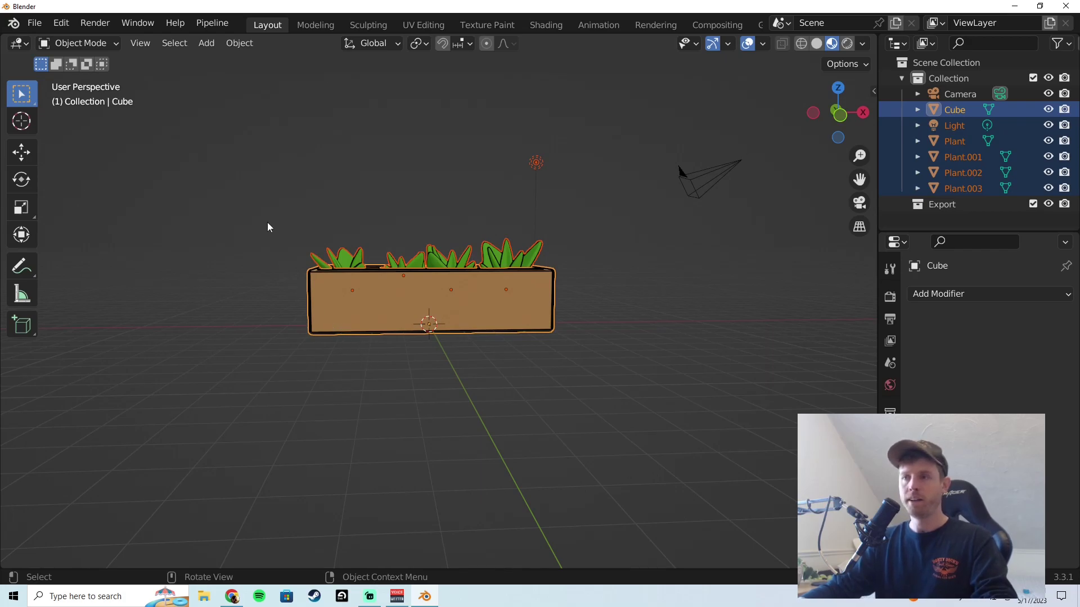
left_click_drag(268, 222, 499, 374)
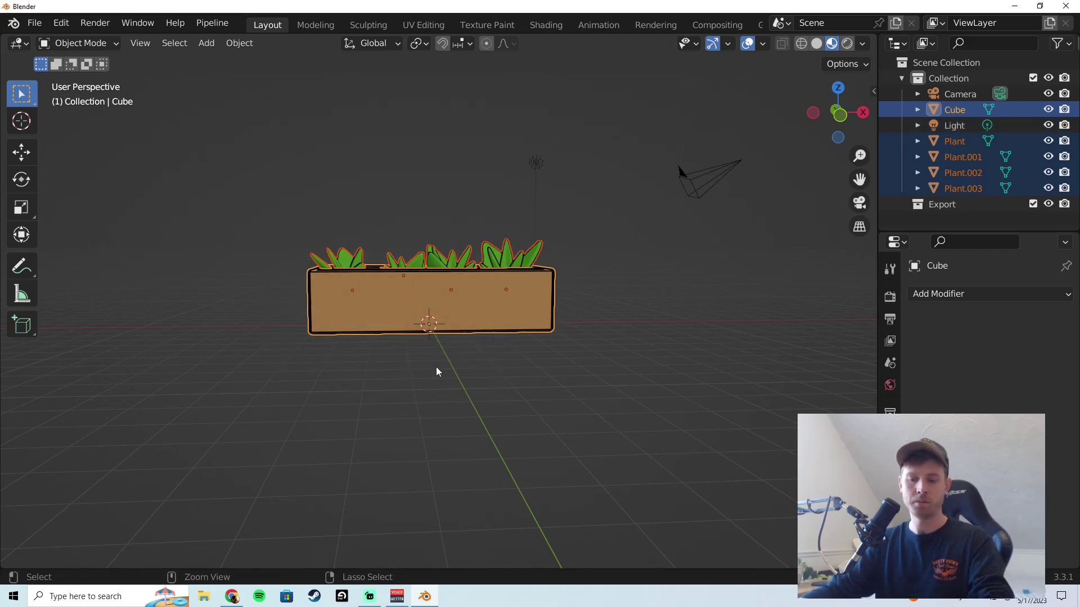
key("ctrl+j")
- Examine the joined planter from the front and from an elevated angle, and leave it deselected
key("KP_1")
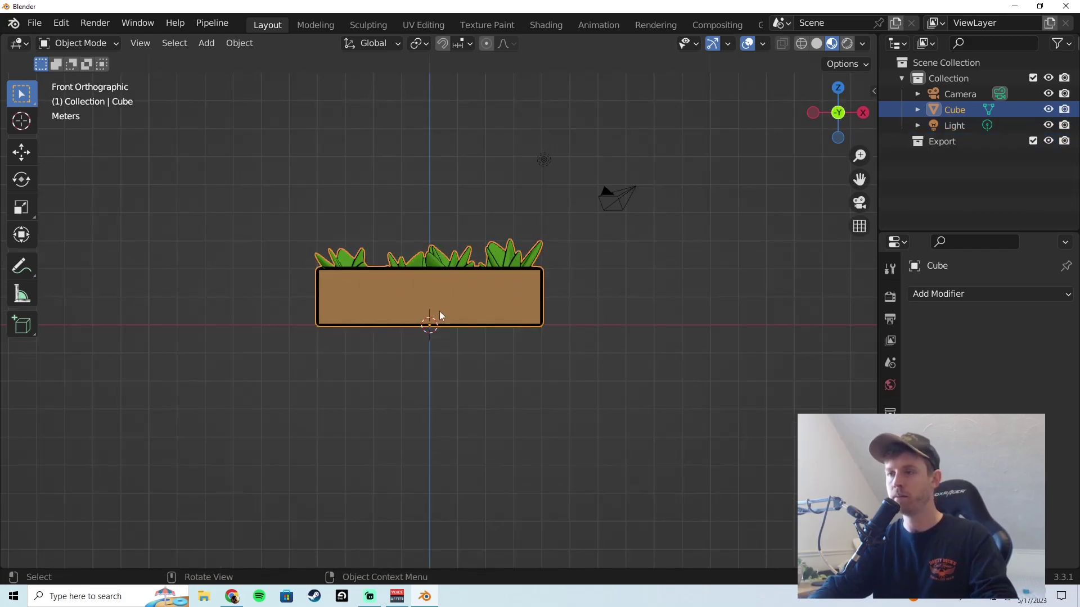
scroll(439, 312, "up", 6)
scroll(393, 352, "down", 5)
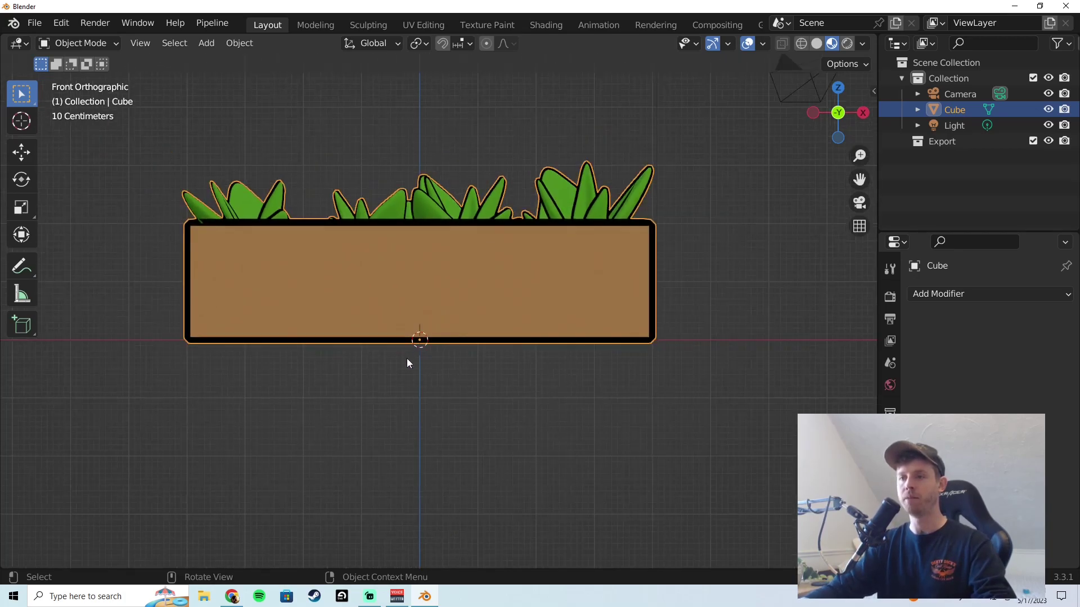
middle_click_drag(458, 315, 486, 453)
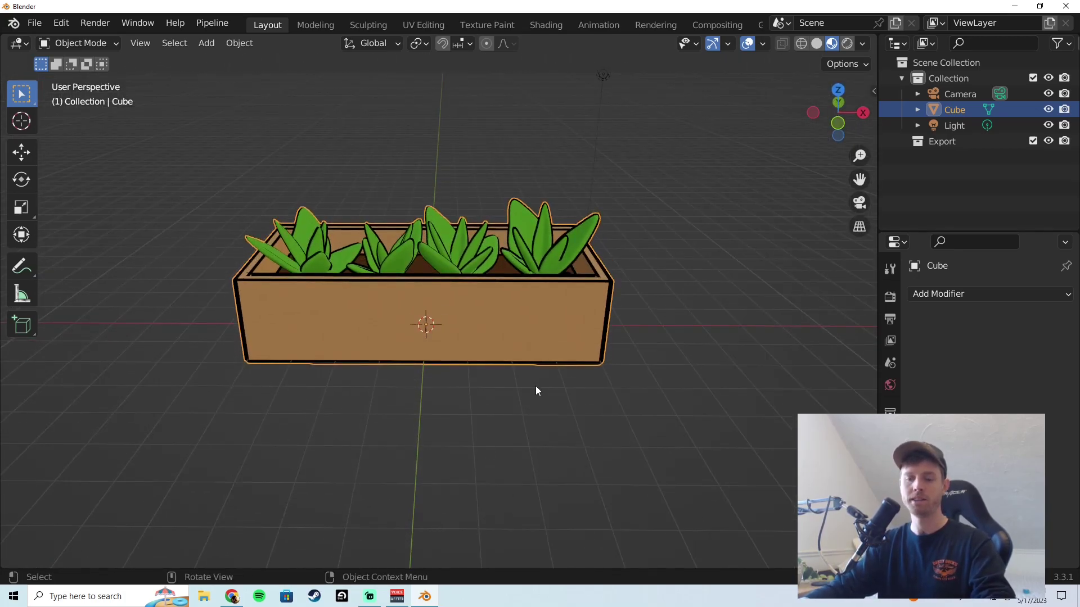
key("g")
key("Escape")
left_click(504, 466)
scroll(511, 457, "down", 3)
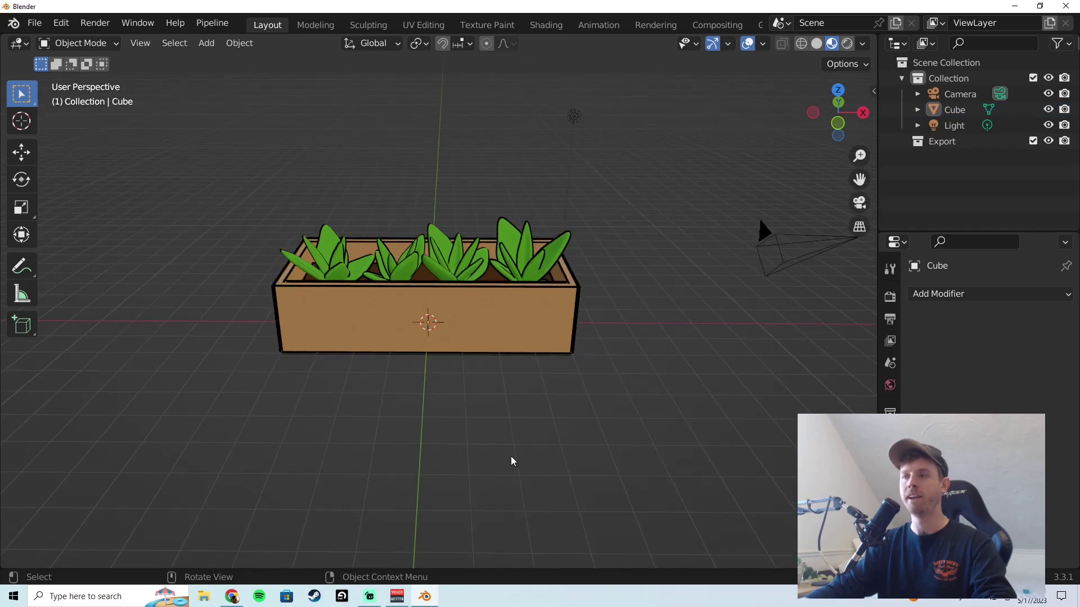